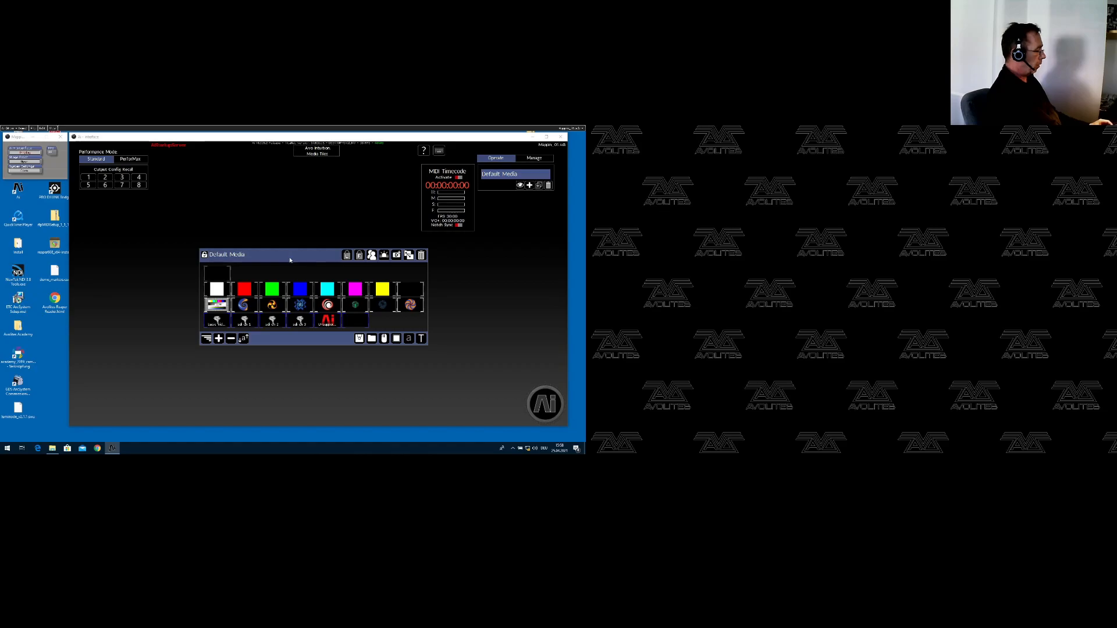
Move the Default Media panel lower in the workspace and hide the MIDI Timecode widget through the system settings.
drag(289, 261, 274, 310)
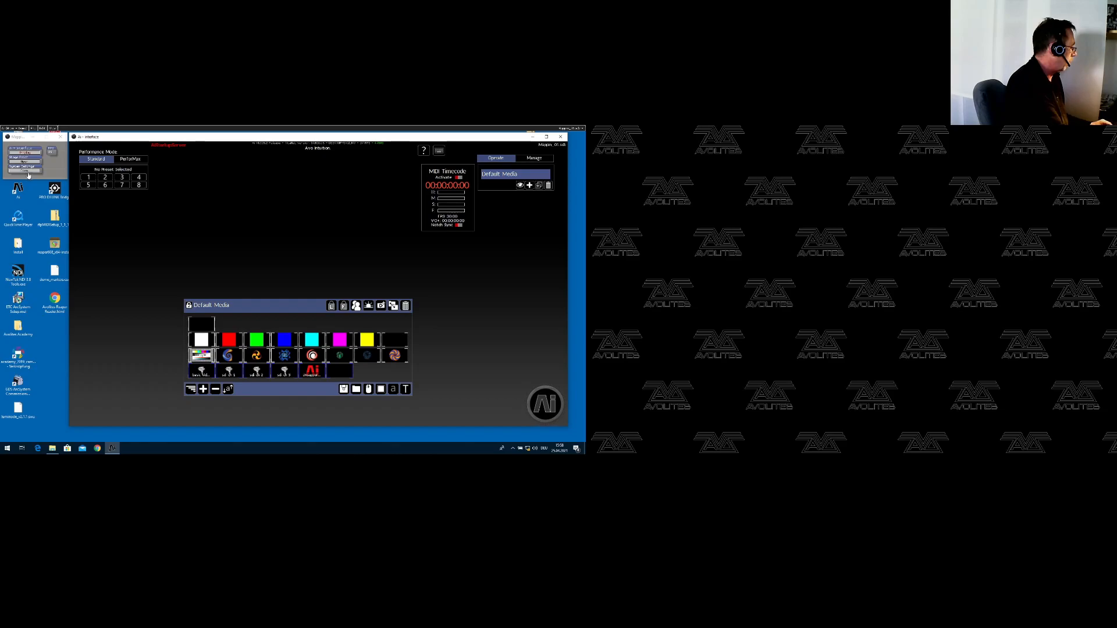
click(26, 171)
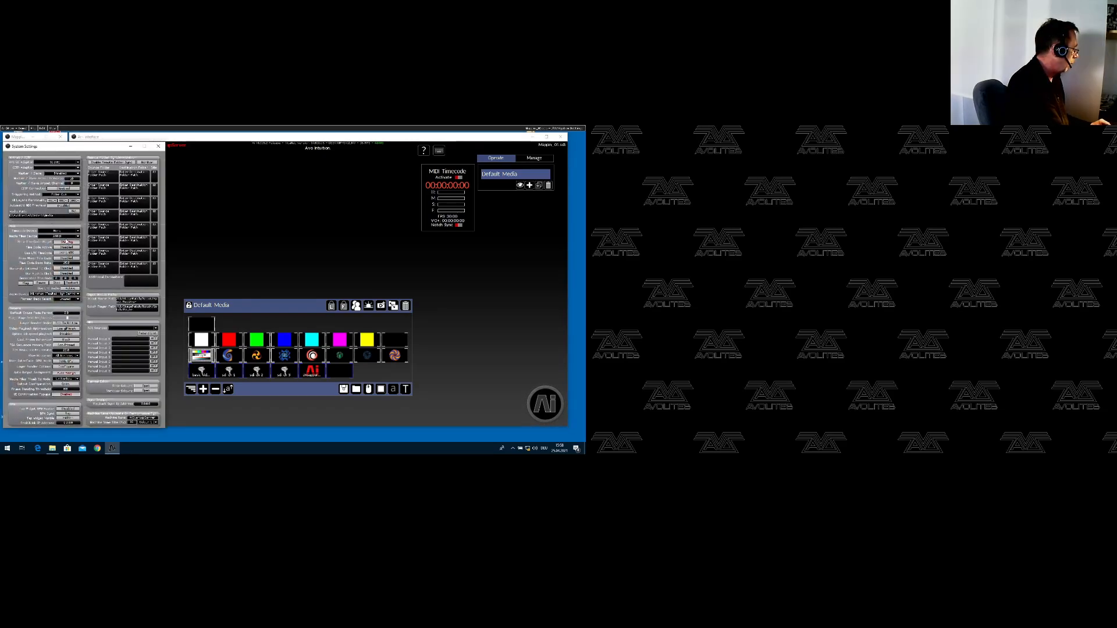
click(67, 243)
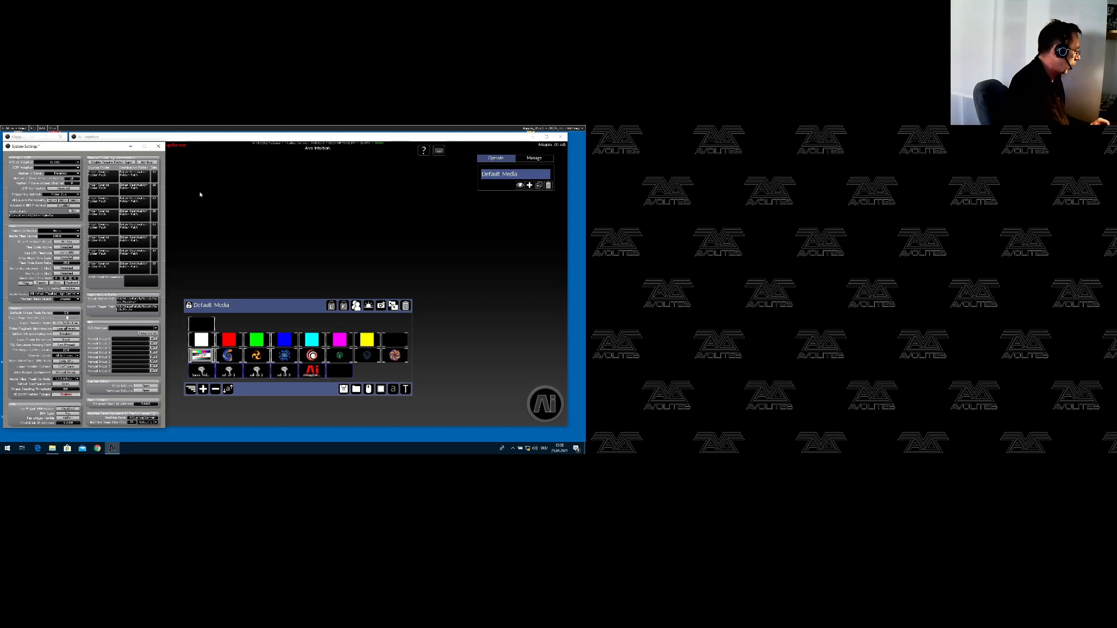
click(158, 146)
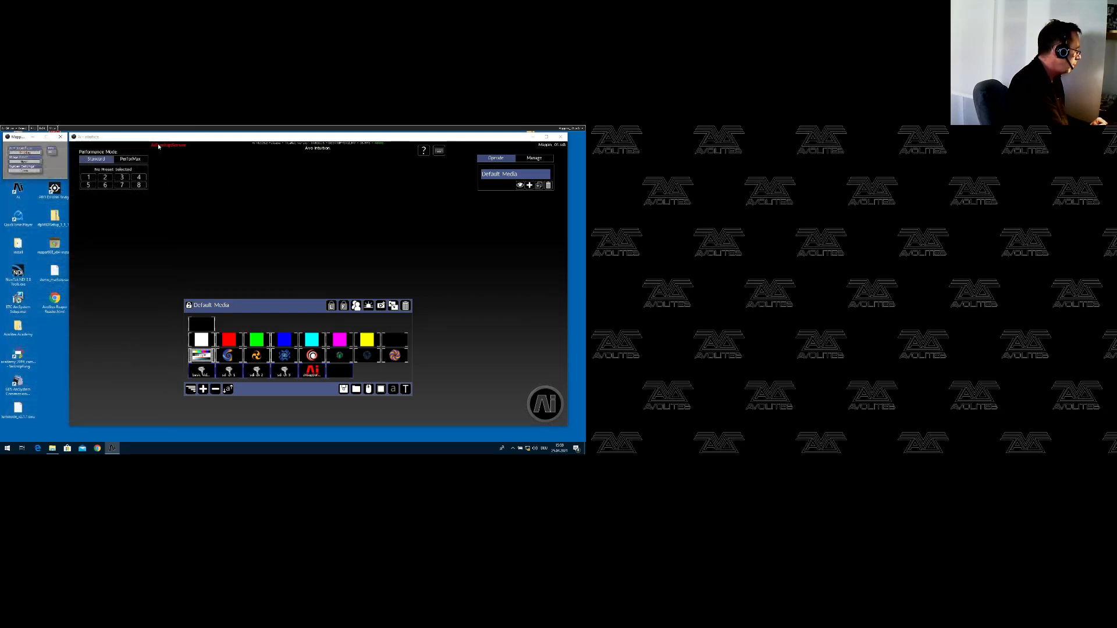
click(31, 173)
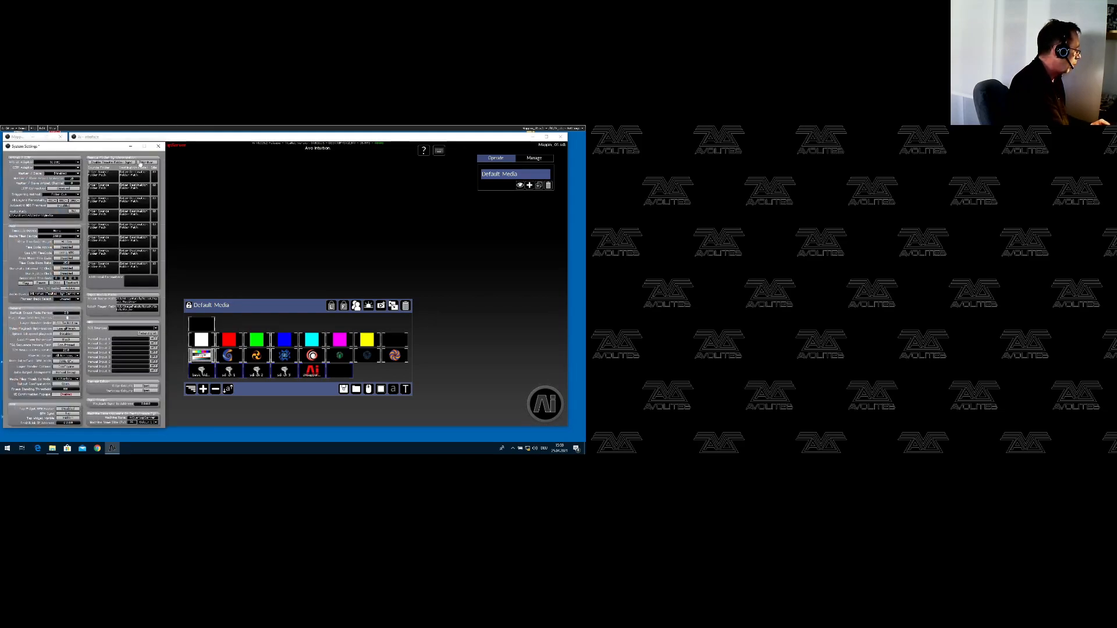
click(158, 145)
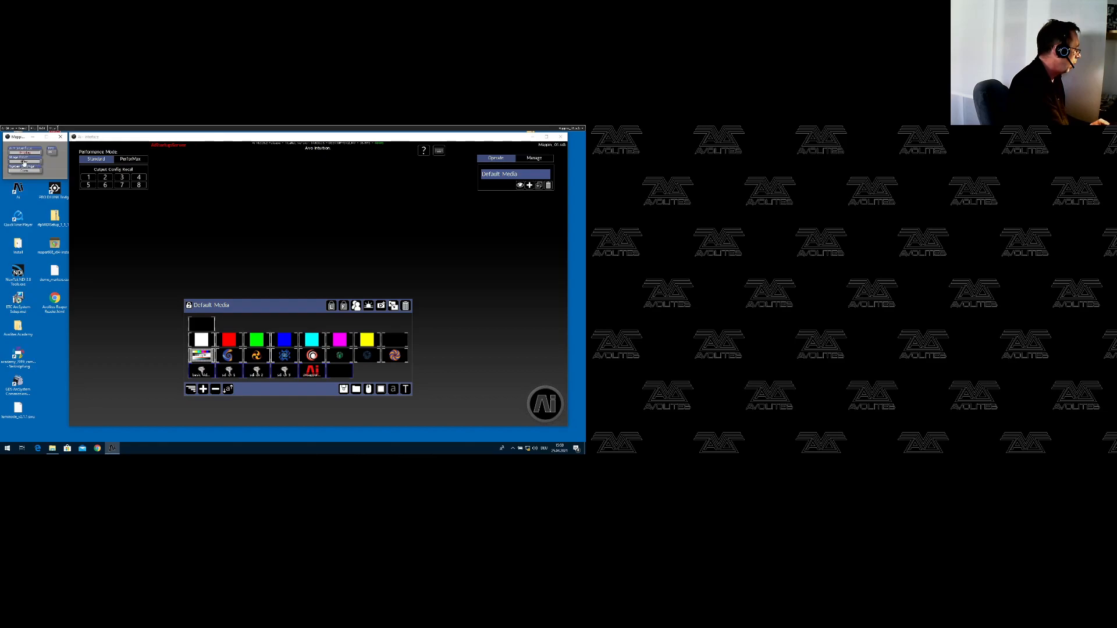
Open the stage patch, examine its AI Outputs patch and close the AI Outputs window.
click(24, 163)
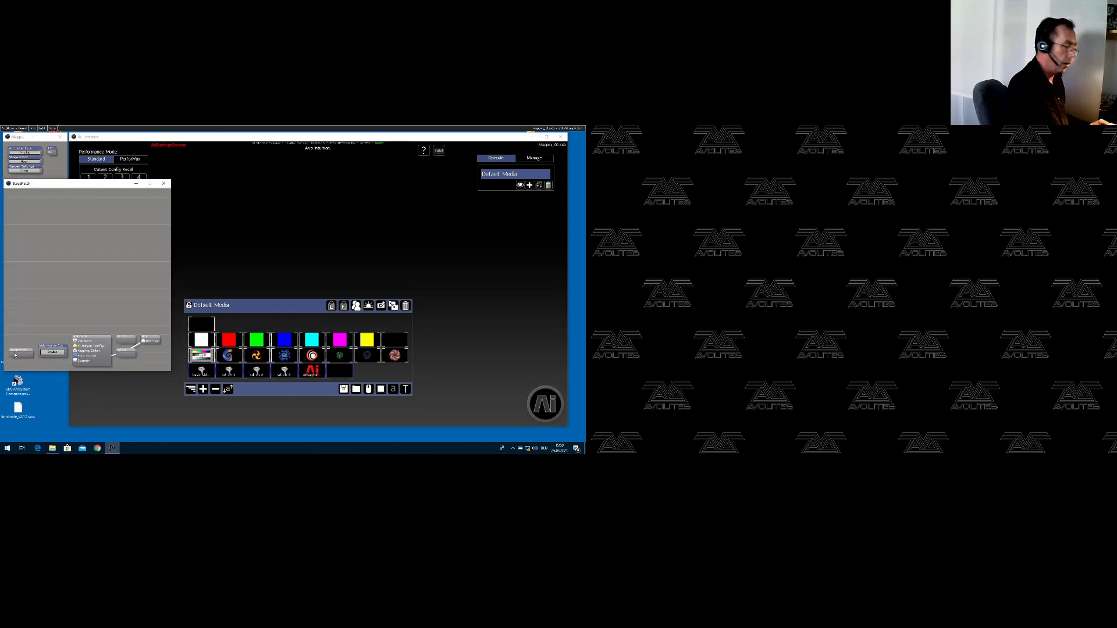
double_click(15, 355)
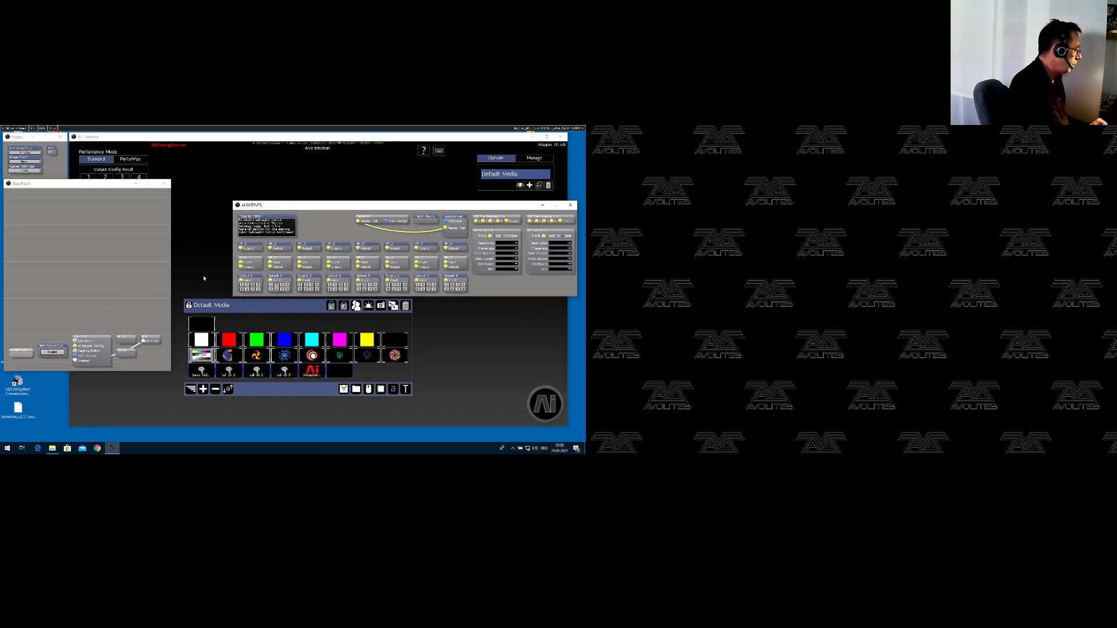
click(277, 288)
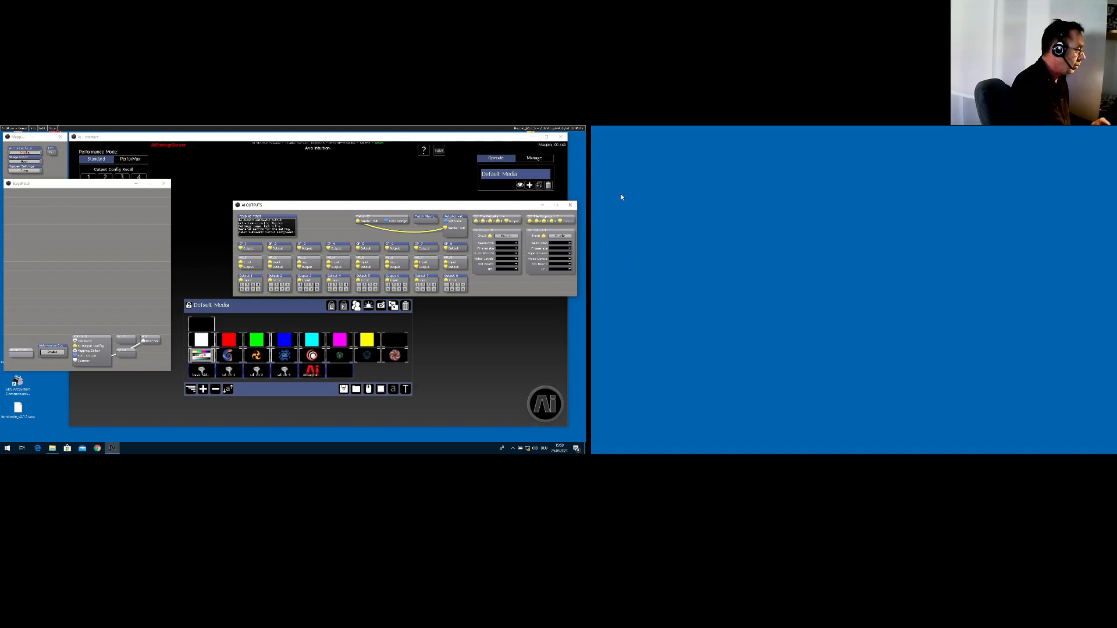
click(591, 162)
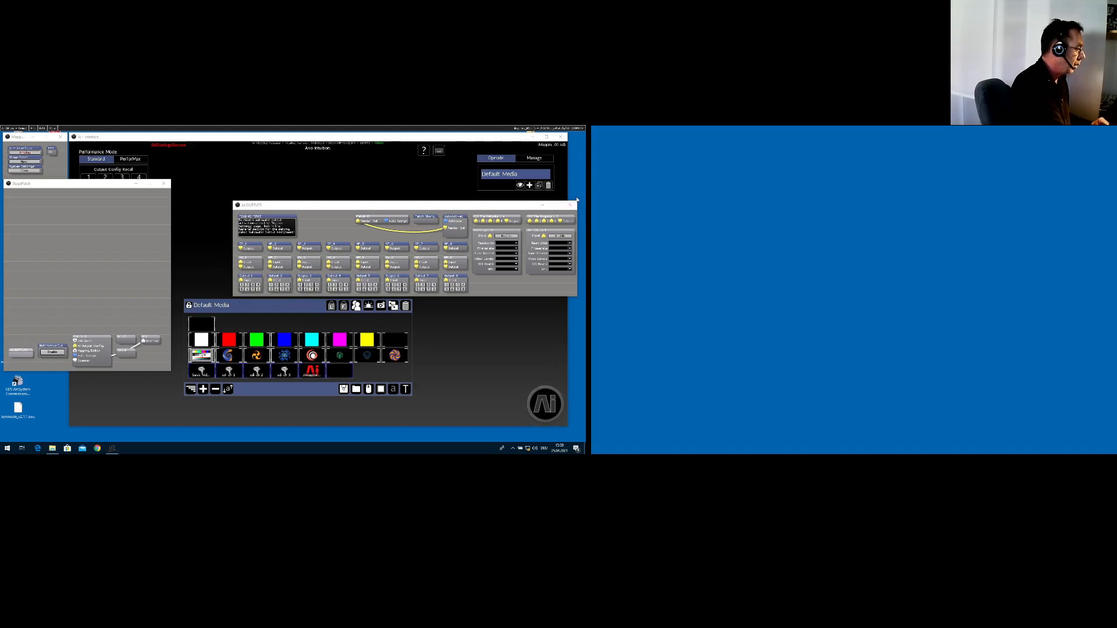
click(569, 206)
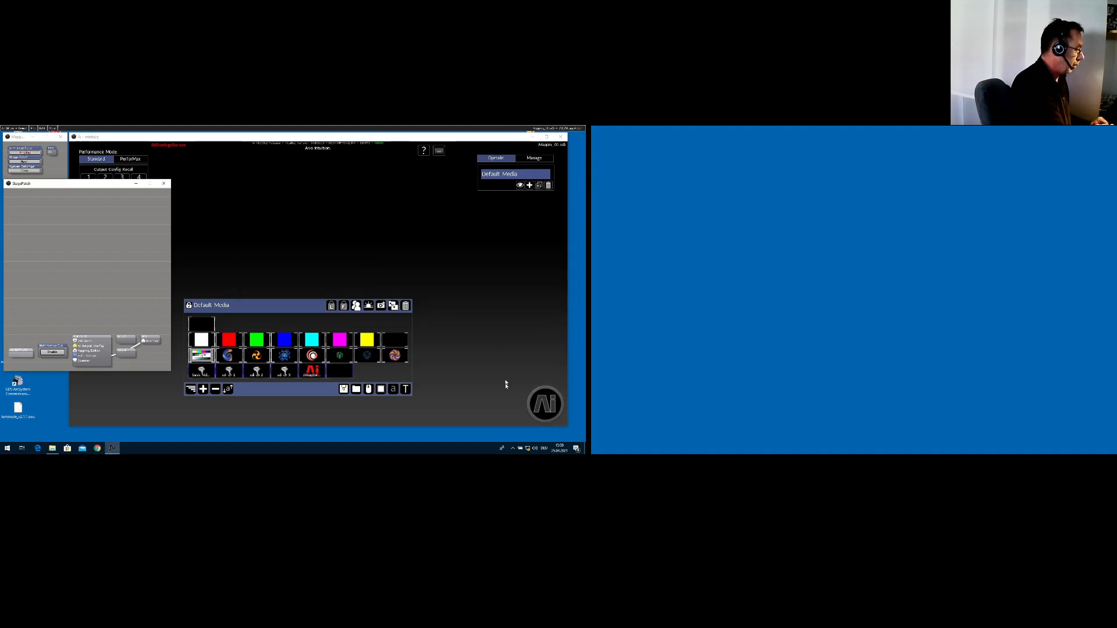
Switch to the stage-building workspace and add a screen fixture to the empty stage.
click(532, 396)
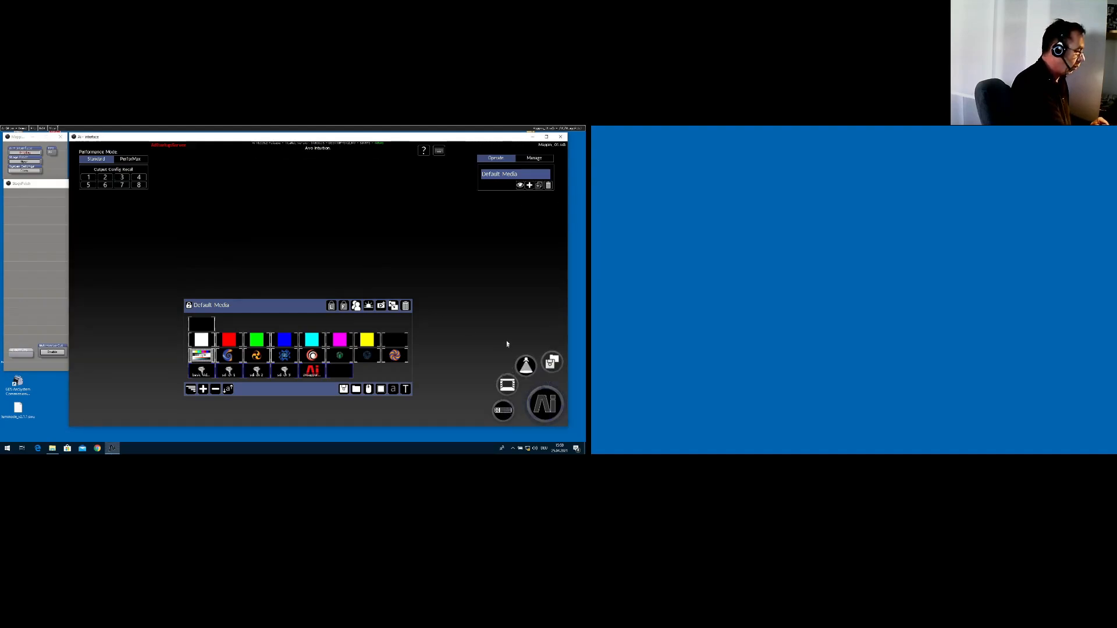
click(505, 389)
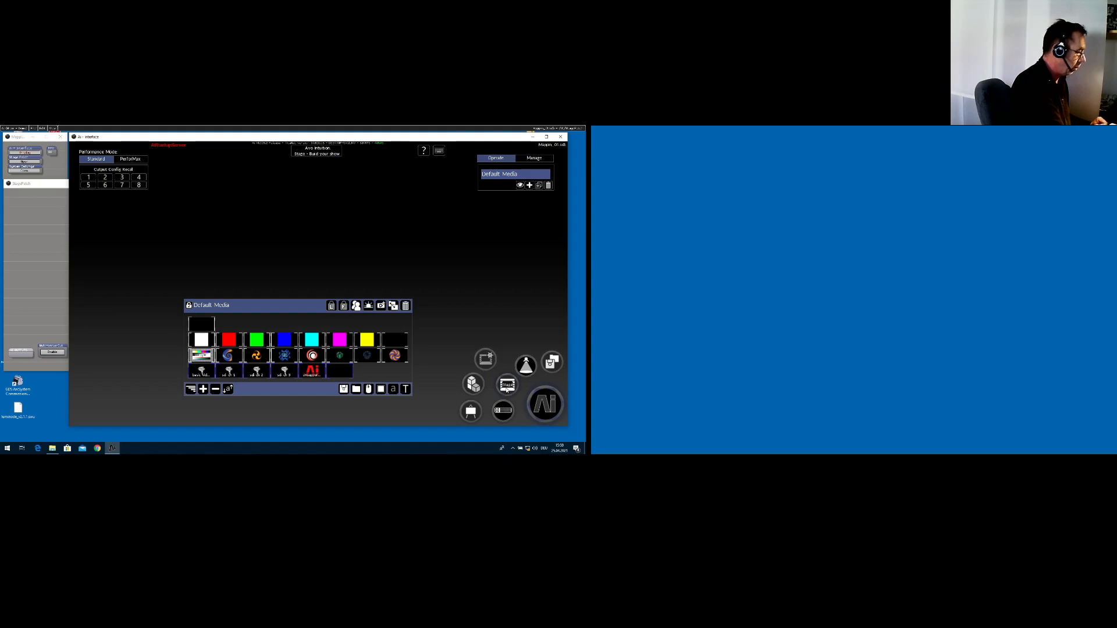
click(487, 364)
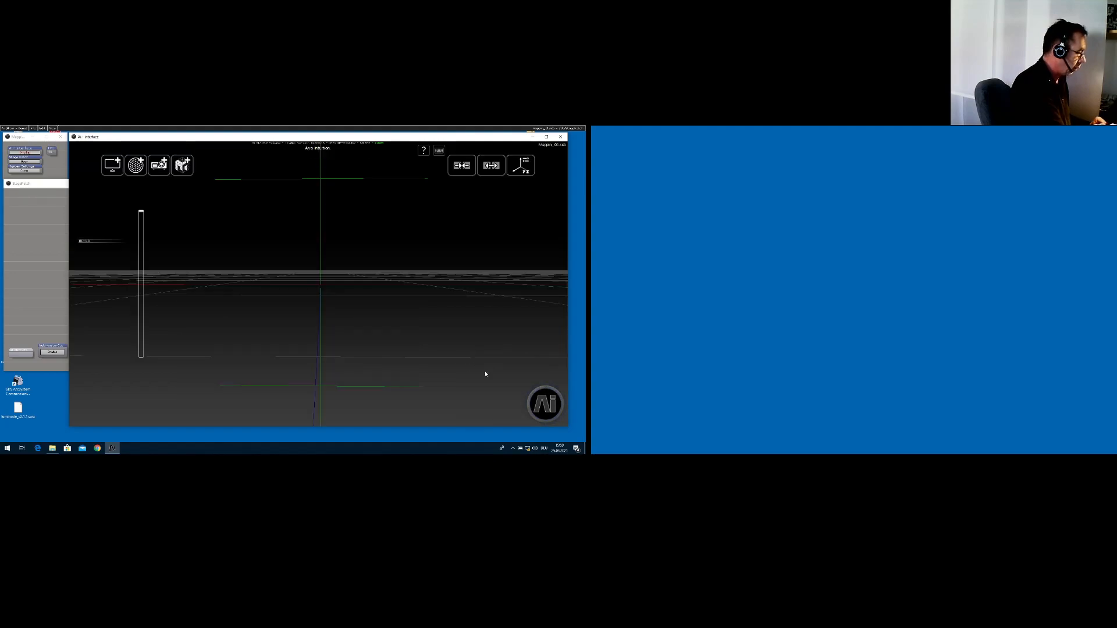
click(113, 166)
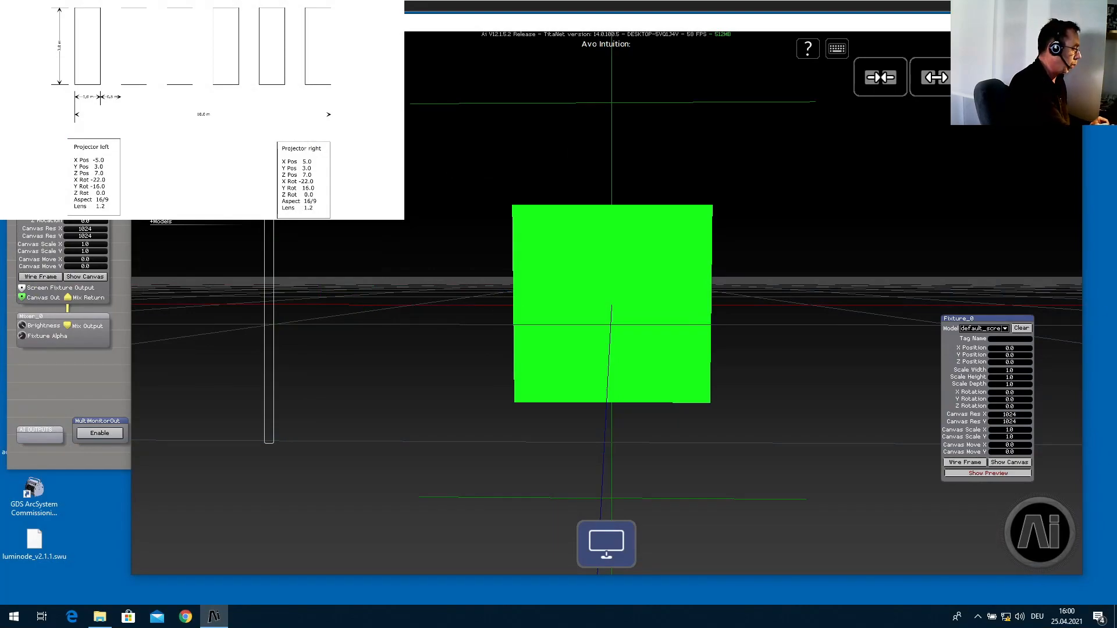
Set the screen fixture's X position to -4.5 and its scale height to 3.0.
click(1021, 347)
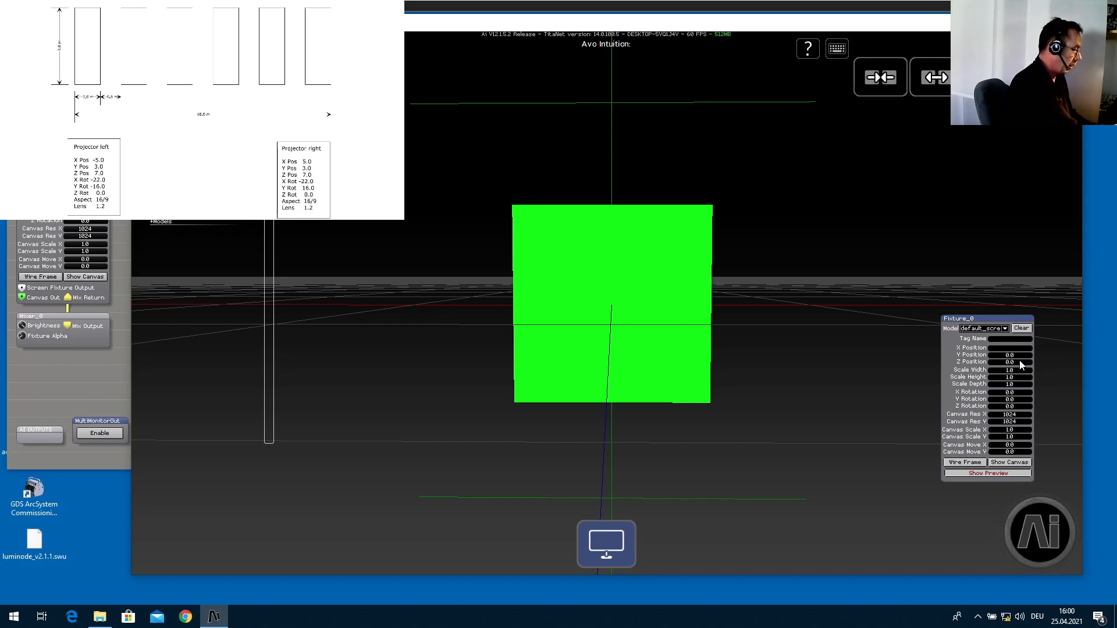
text(-)
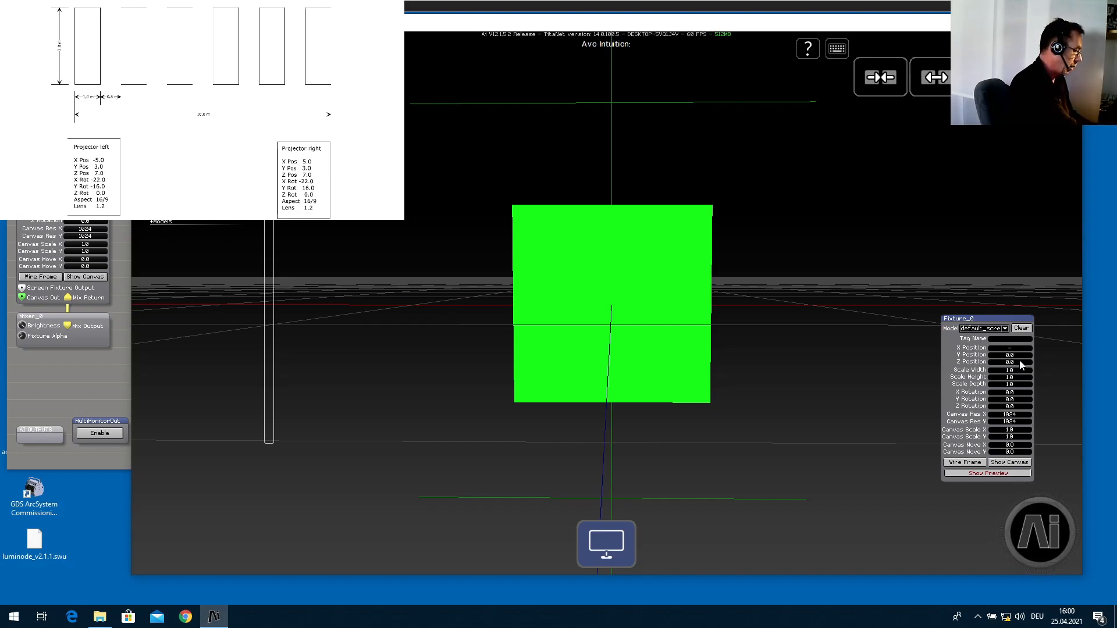
text(4.5)
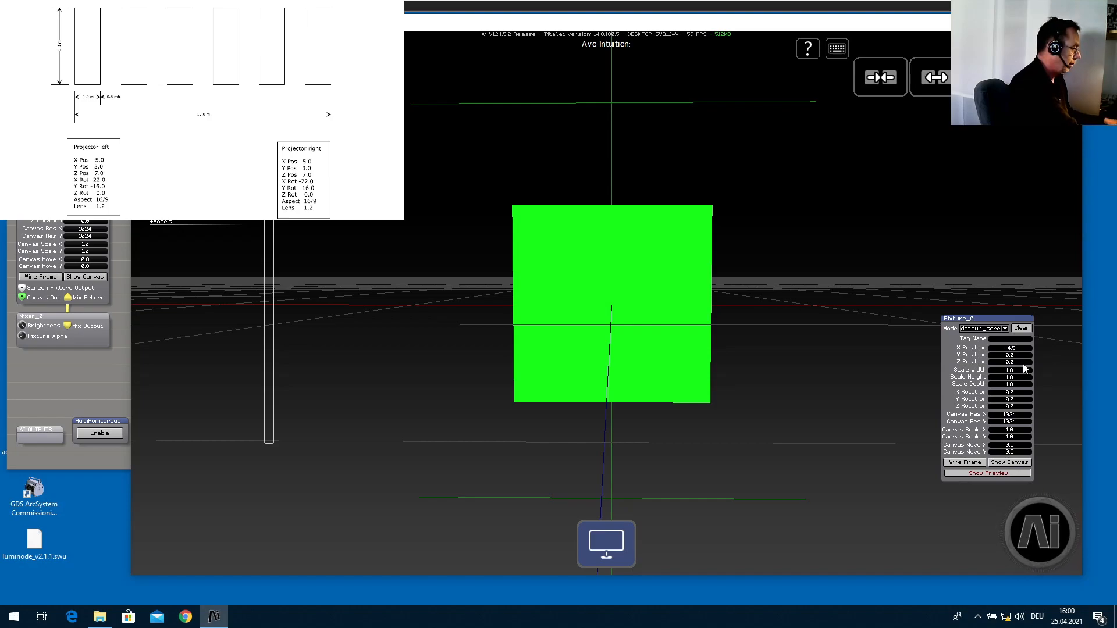
key(Tab)
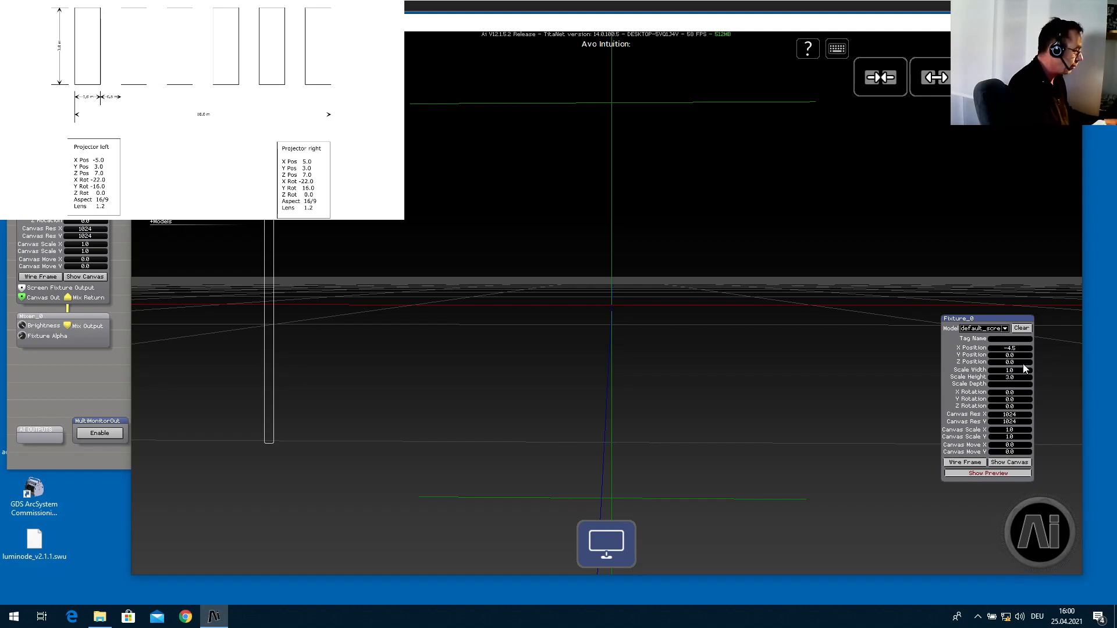
Set the screen fixture's canvas resolution to 1920 in X and 1080 in Y.
key(Tab)
key(Tab)
key(Tab)
key(Tab)
key(Tab)
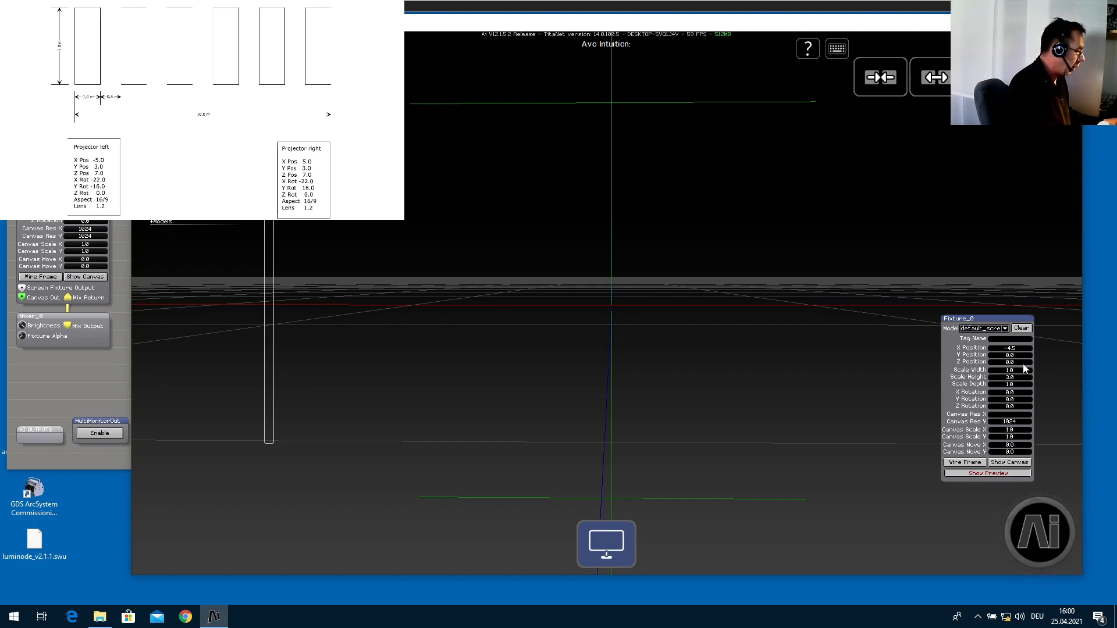
text(1920)
key(Tab)
text(1080)
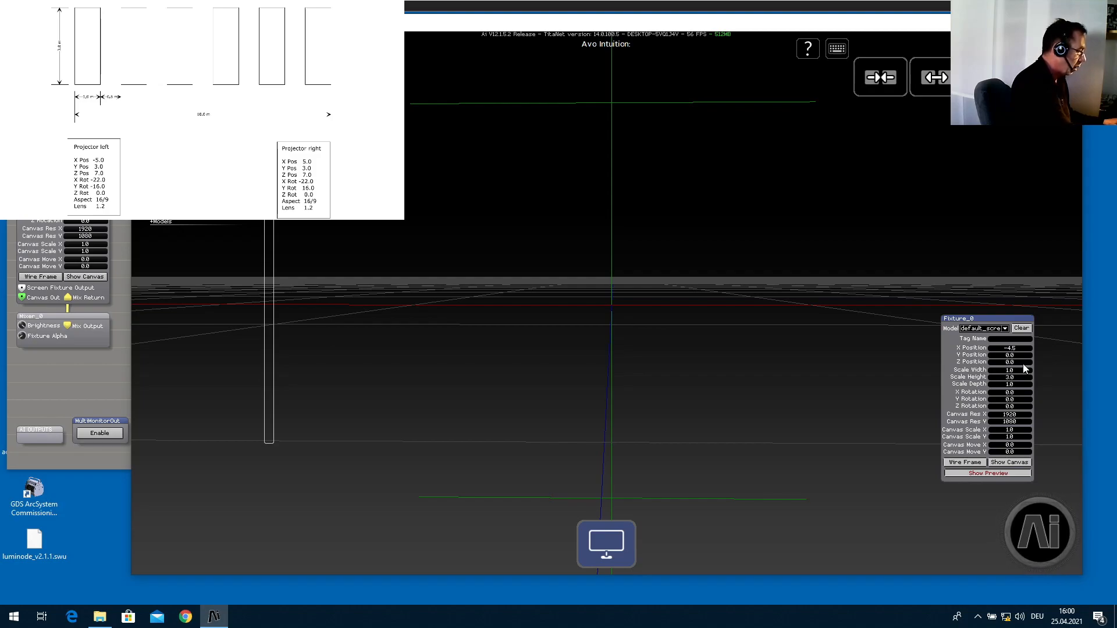
Add five more screen fixtures to the stage for a total of six.
scroll(604, 306, down, 2)
scroll(604, 307, down, 4)
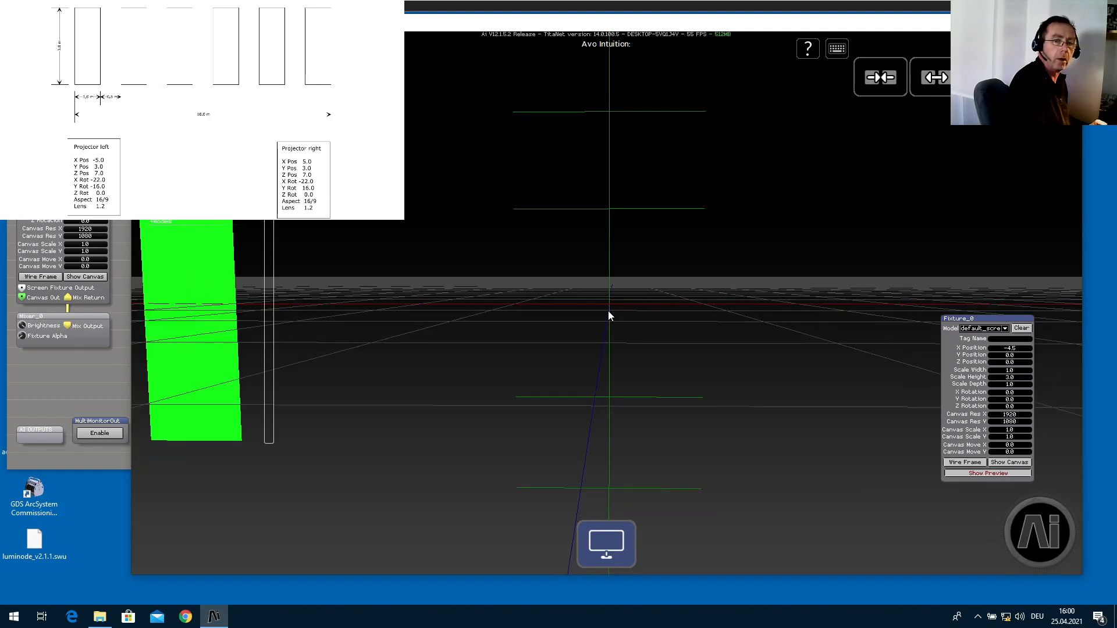
scroll(580, 316, down, 2)
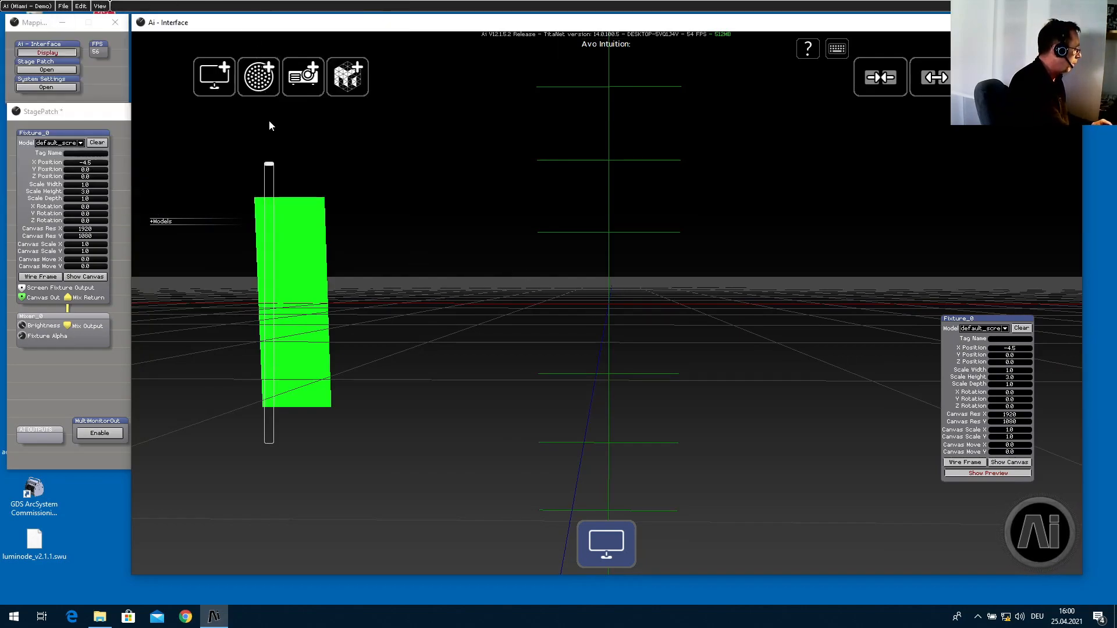
click(214, 80)
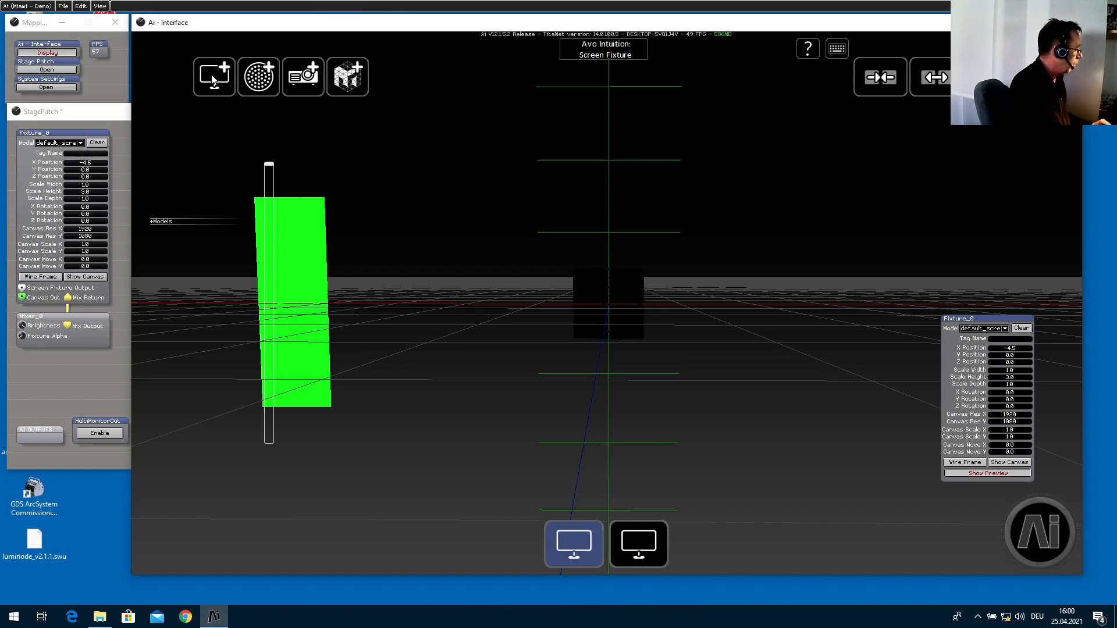
click(212, 80)
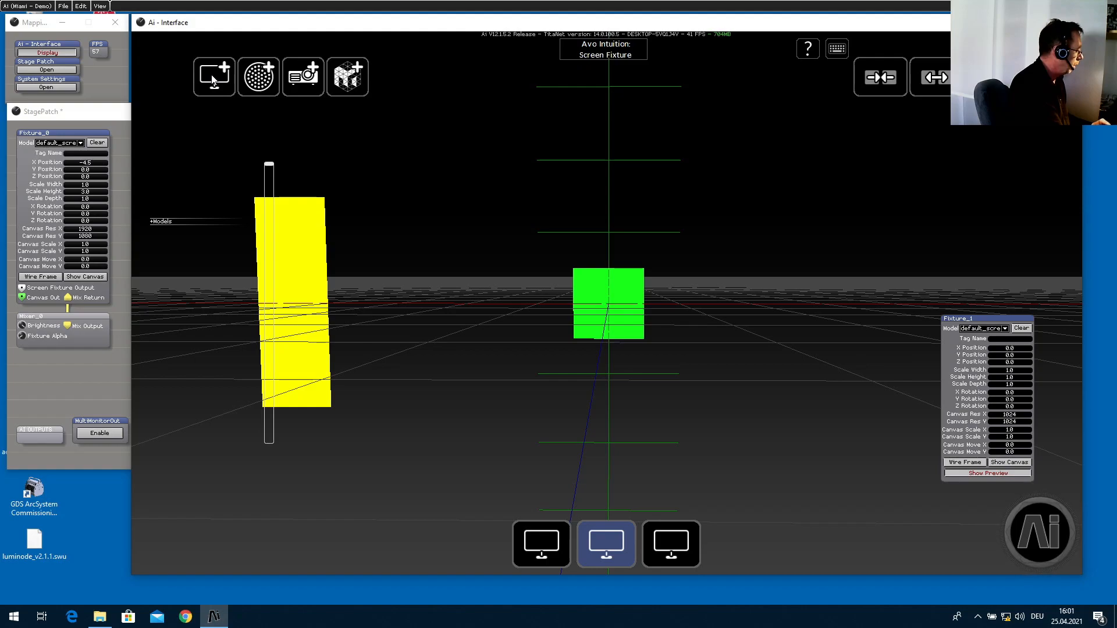
click(213, 80)
click(214, 79)
click(213, 79)
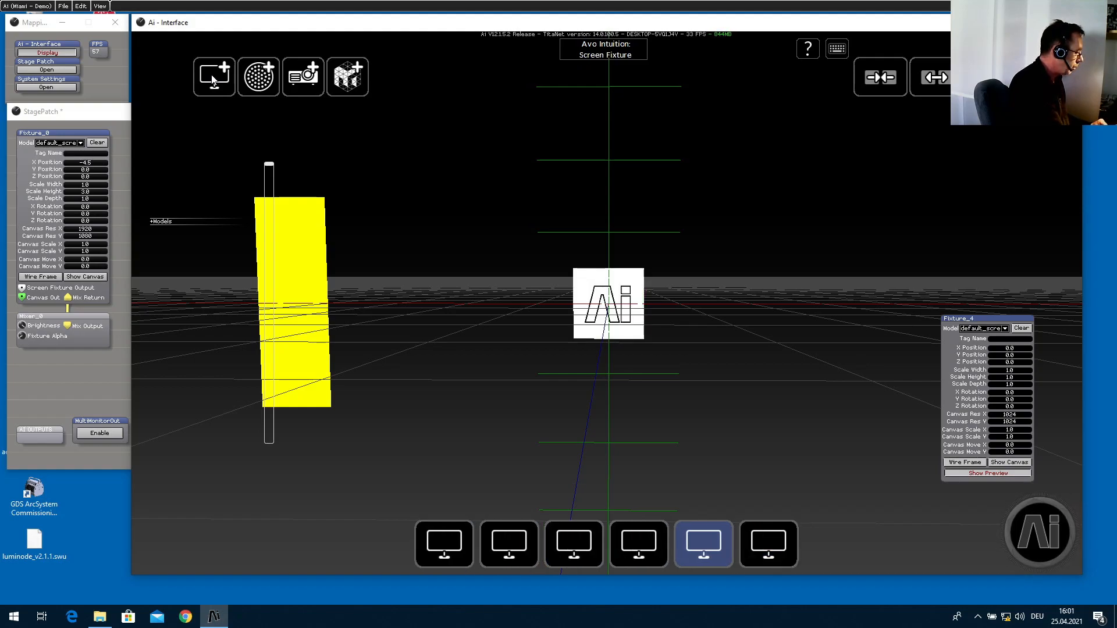
Copy the first screen fixture's position, scale and canvas settings onto the five other screen fixtures.
click(455, 543)
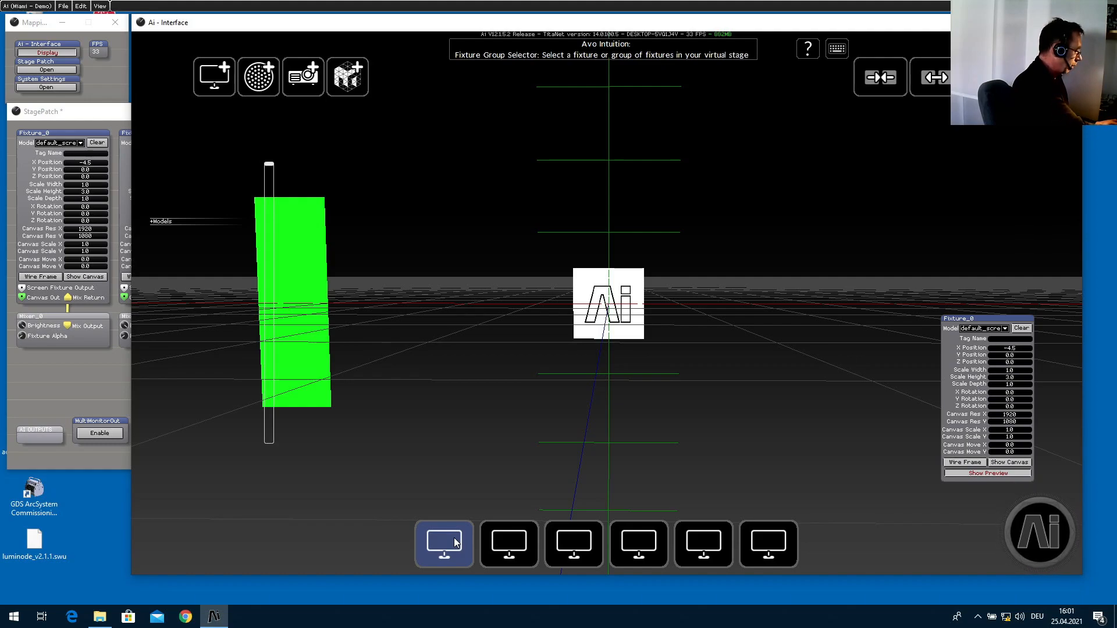
click(505, 546)
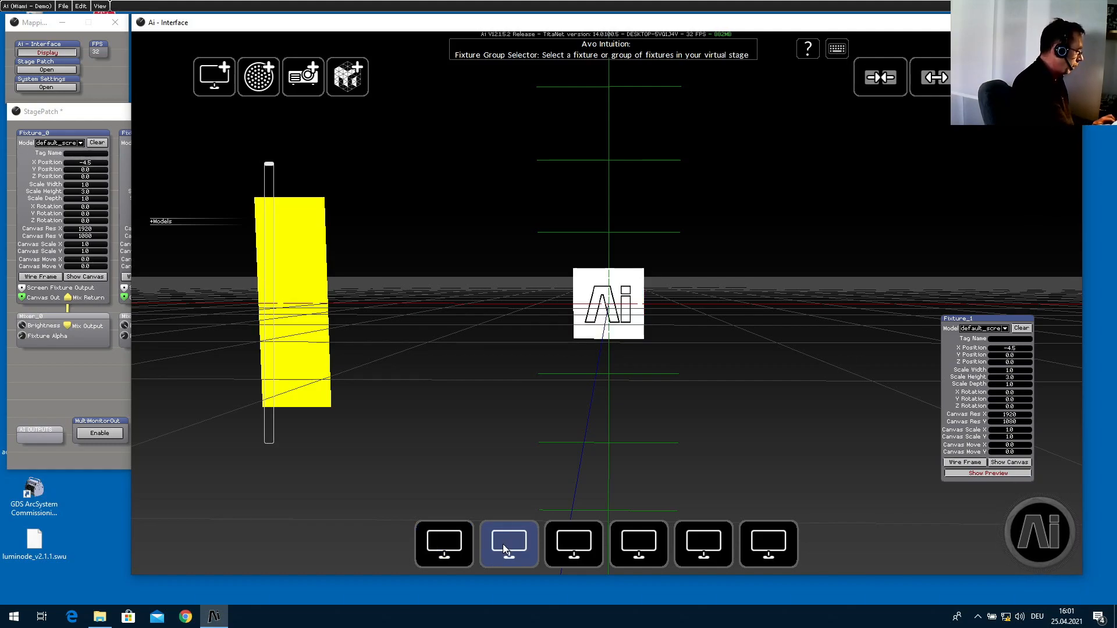
click(569, 547)
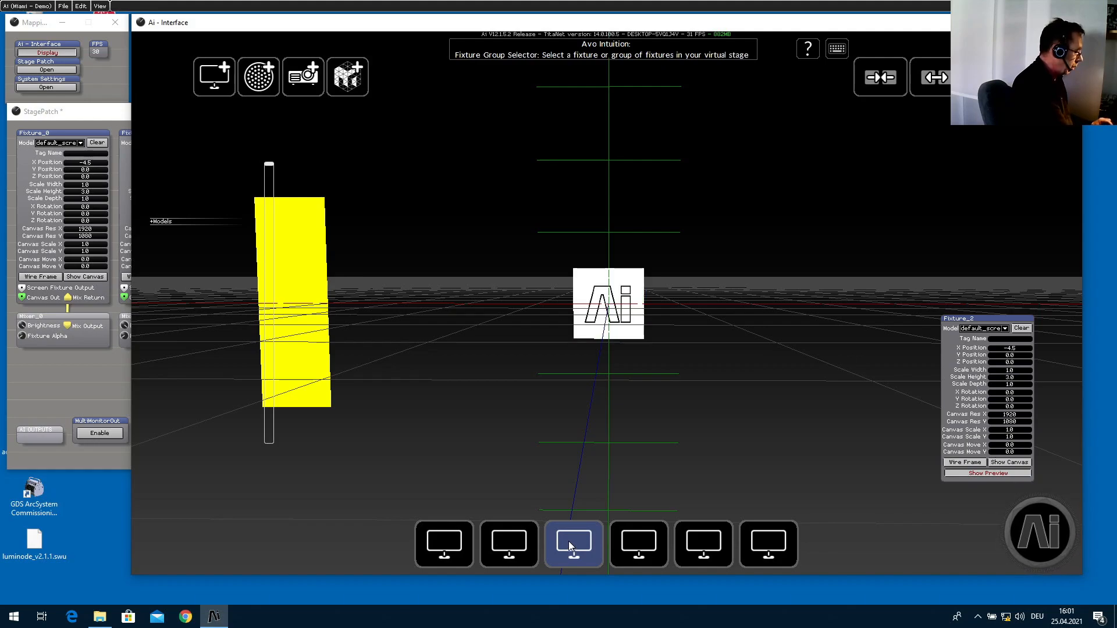
click(650, 544)
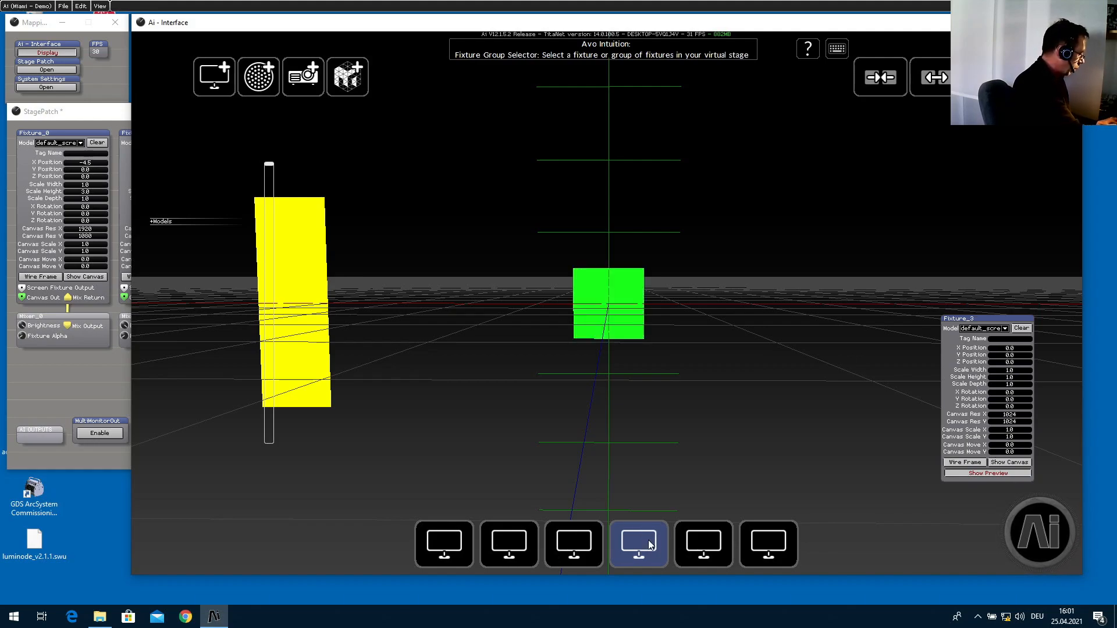
click(697, 562)
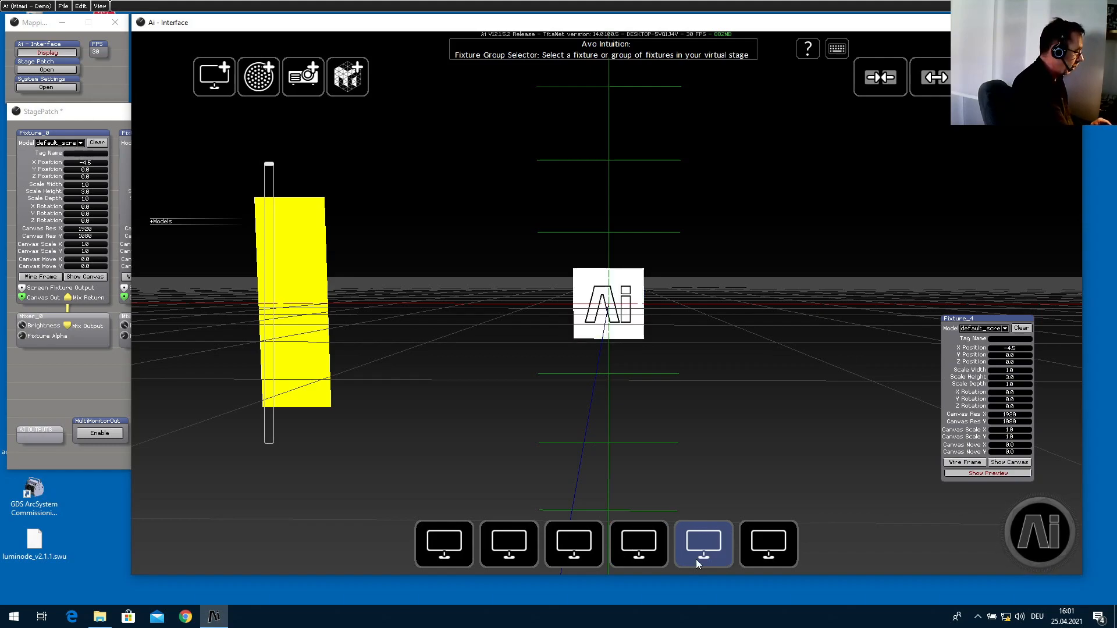
click(780, 536)
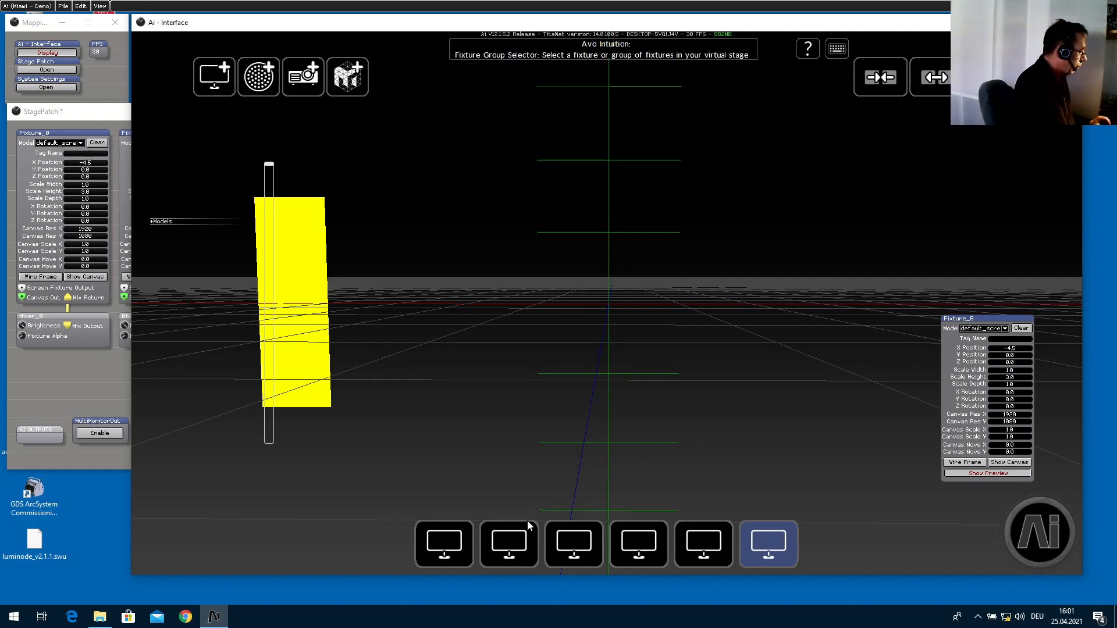
Set the X position of the second screen fixture to -2.7 and of the third to -0.9.
click(512, 550)
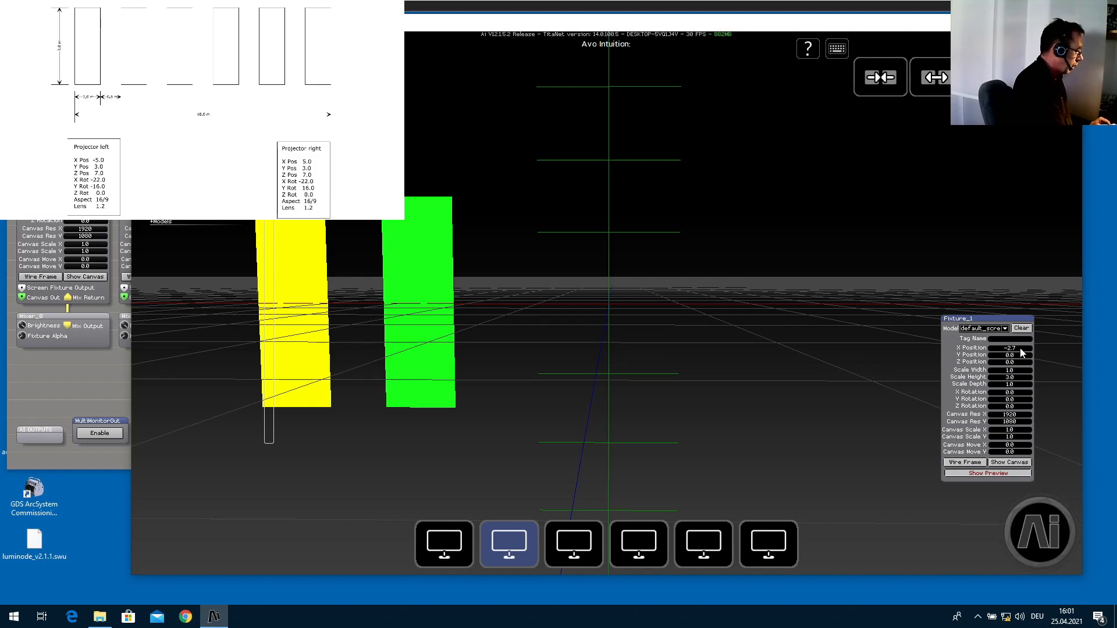
click(592, 536)
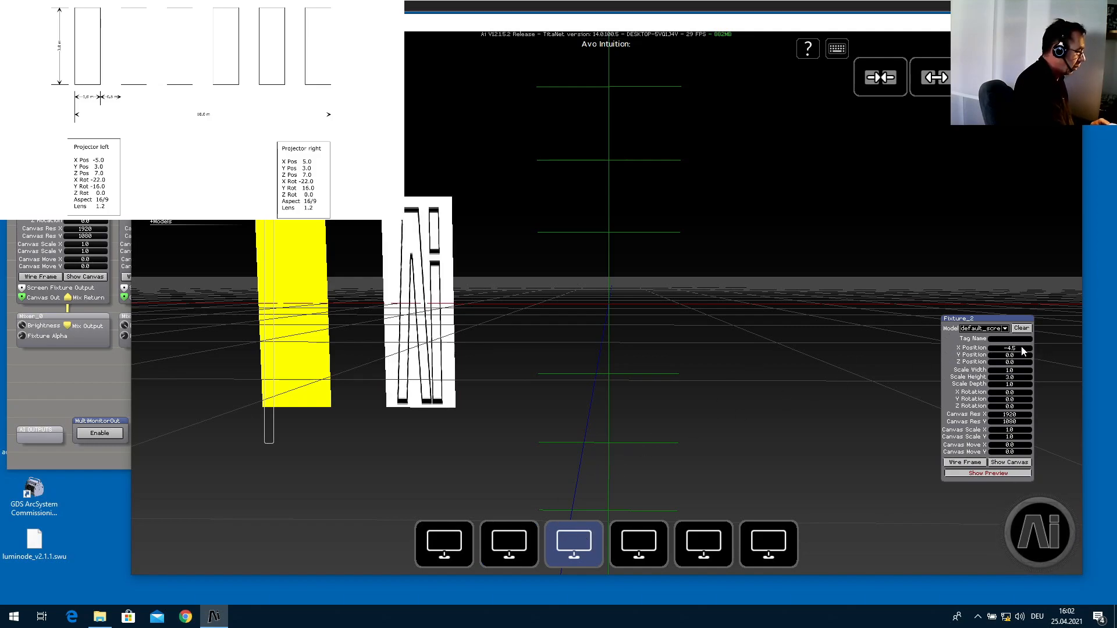
key(BackSpace)
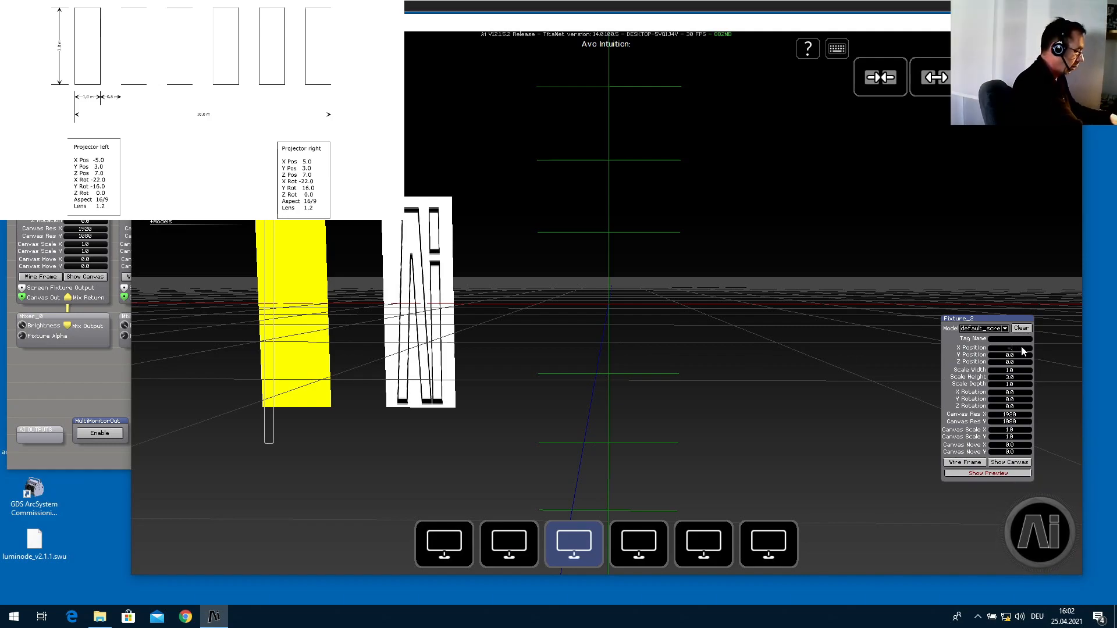
key(Return)
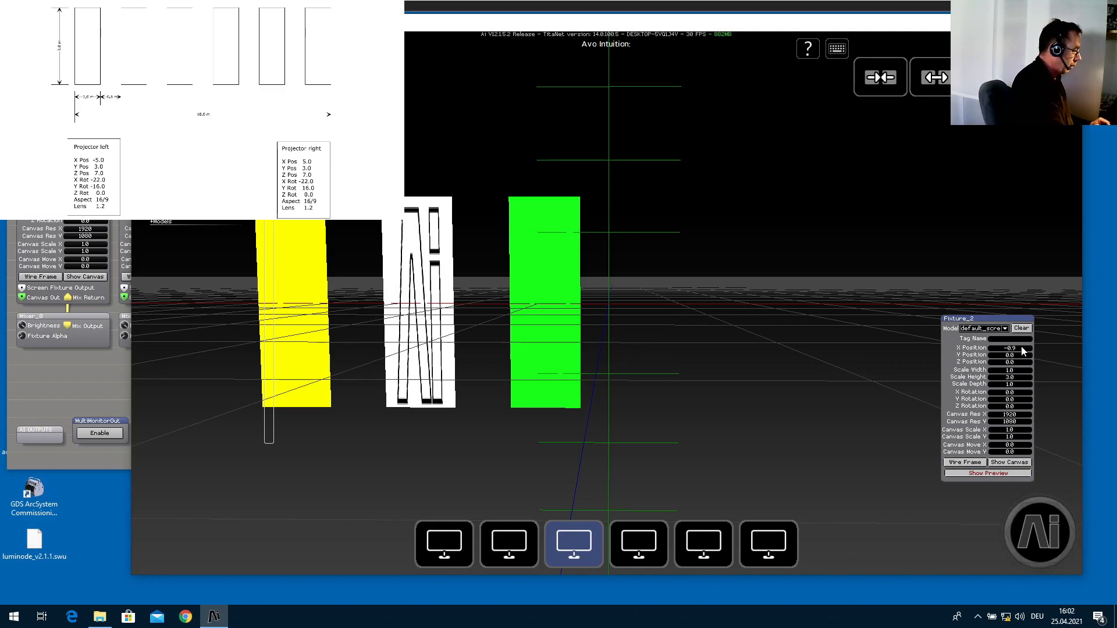
Set the X positions of the fourth, fifth and sixth screen fixtures to 0.9, 2.7 and 4.5.
click(647, 549)
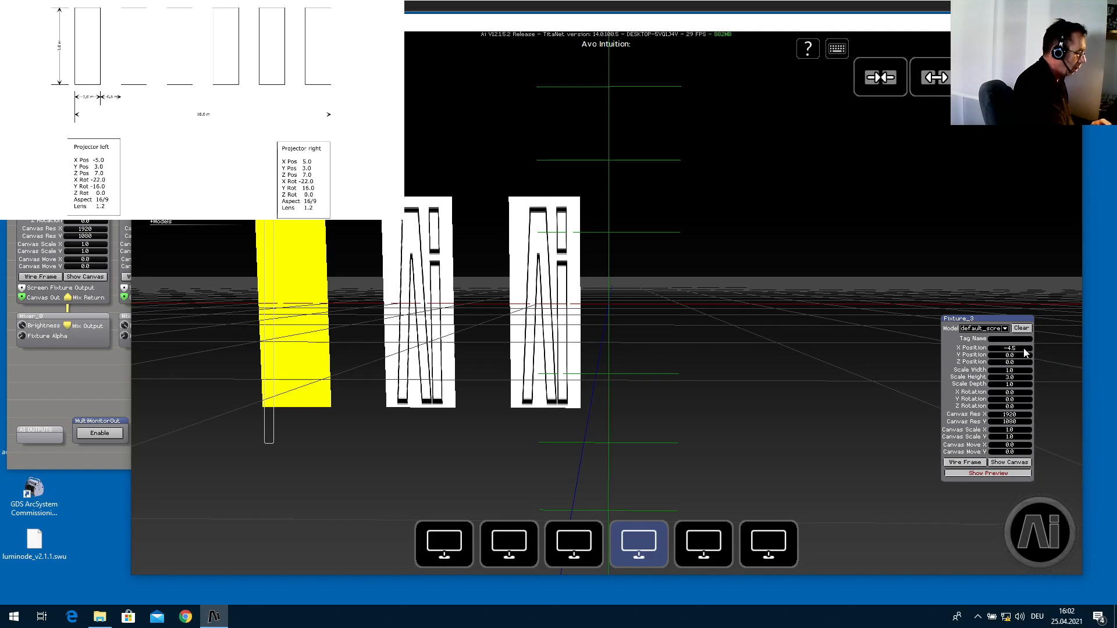
key(BackSpace)
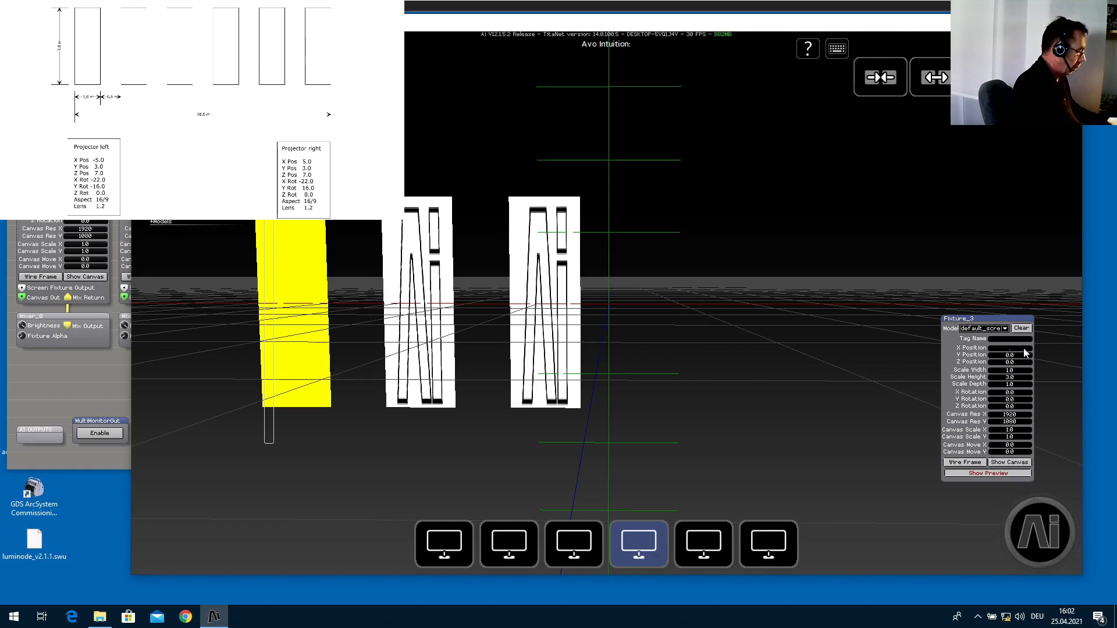
key(Return)
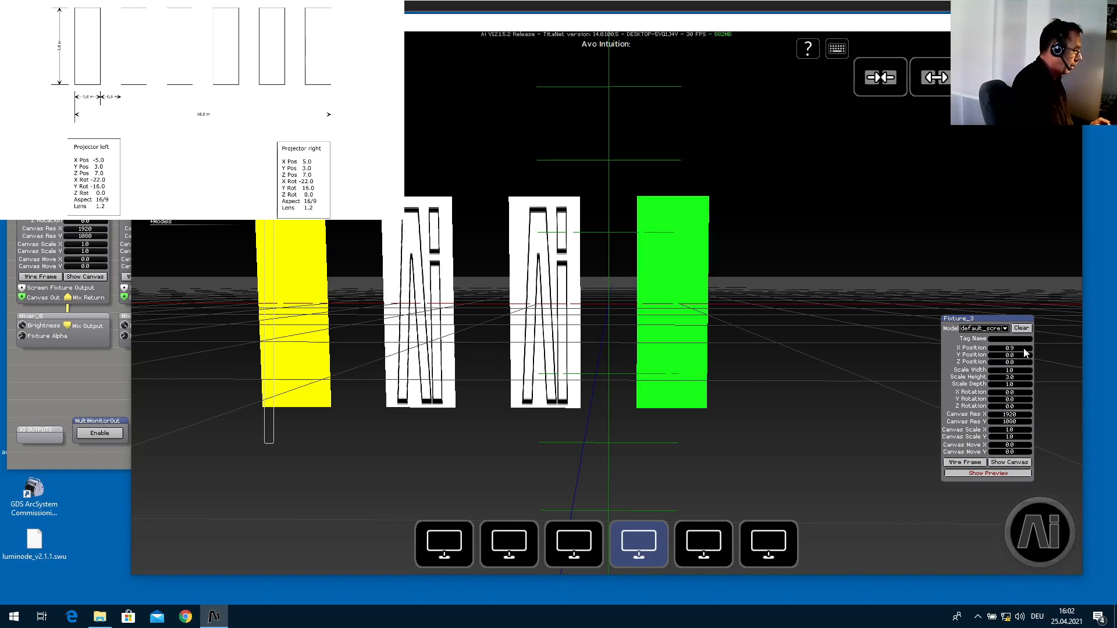
click(695, 534)
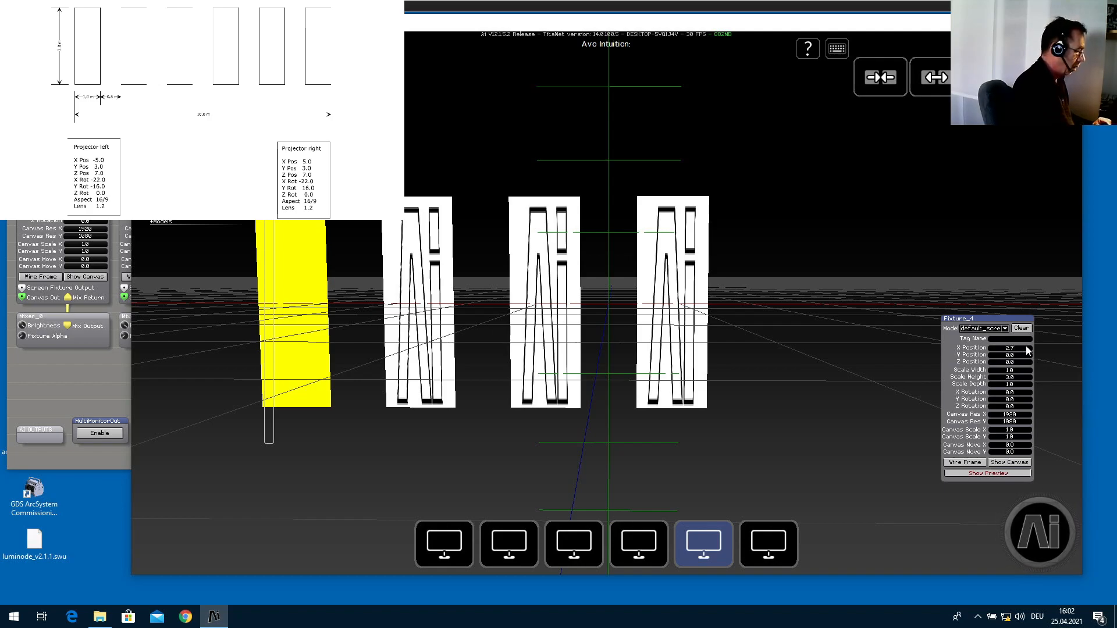
key(Return)
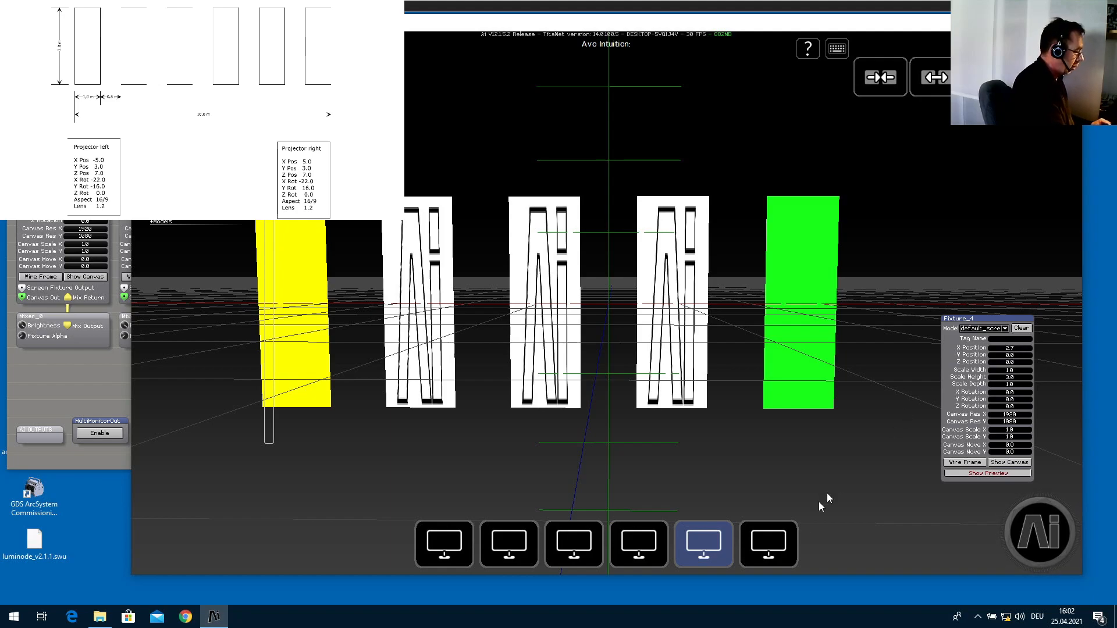
click(771, 555)
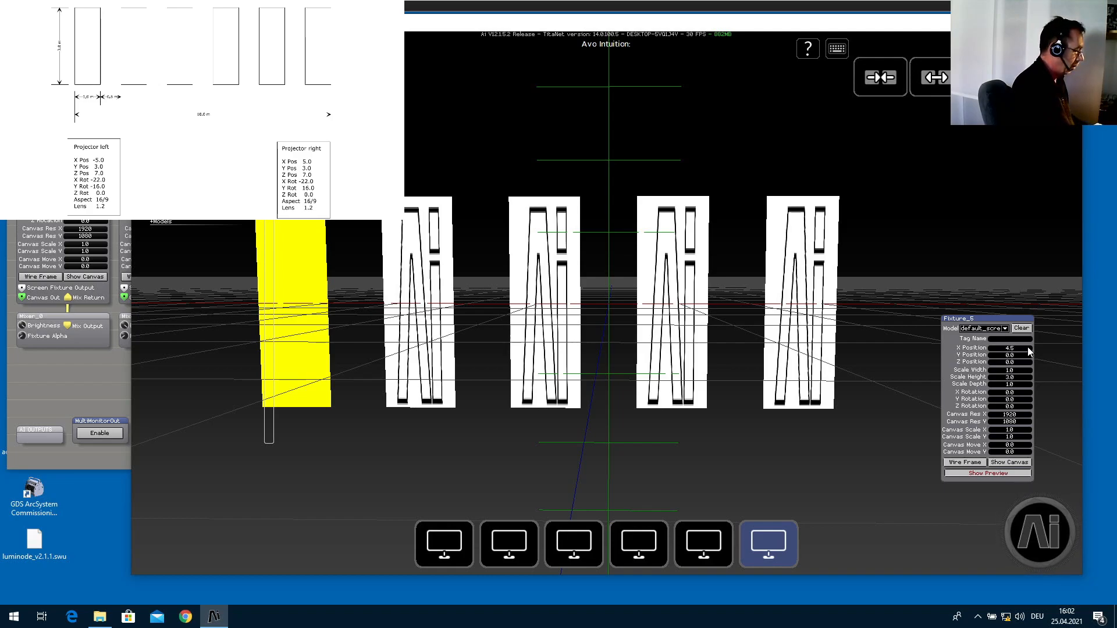
key(Return)
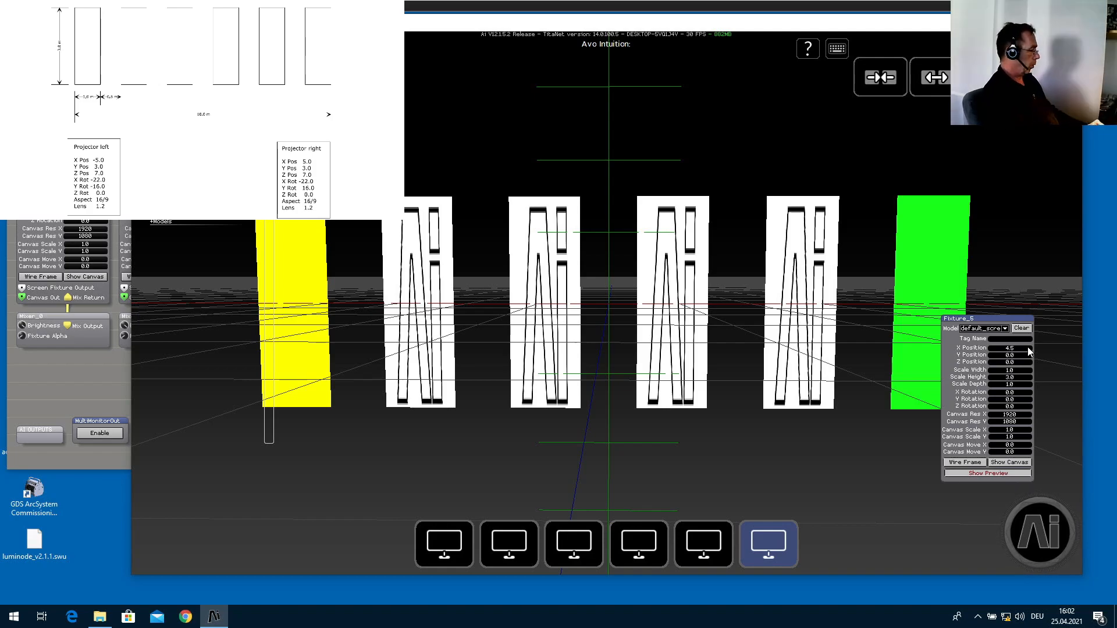
Switch to the Perform page and play the colour-bar test pattern on the first screen fixture.
scroll(561, 466, down, 3)
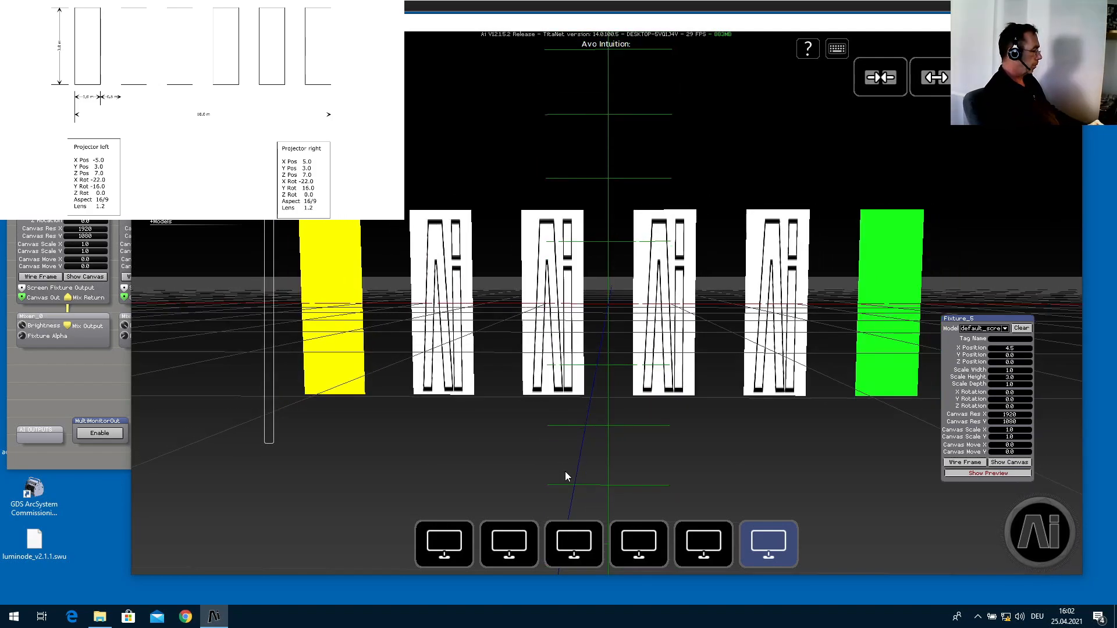
scroll(568, 473, down, 3)
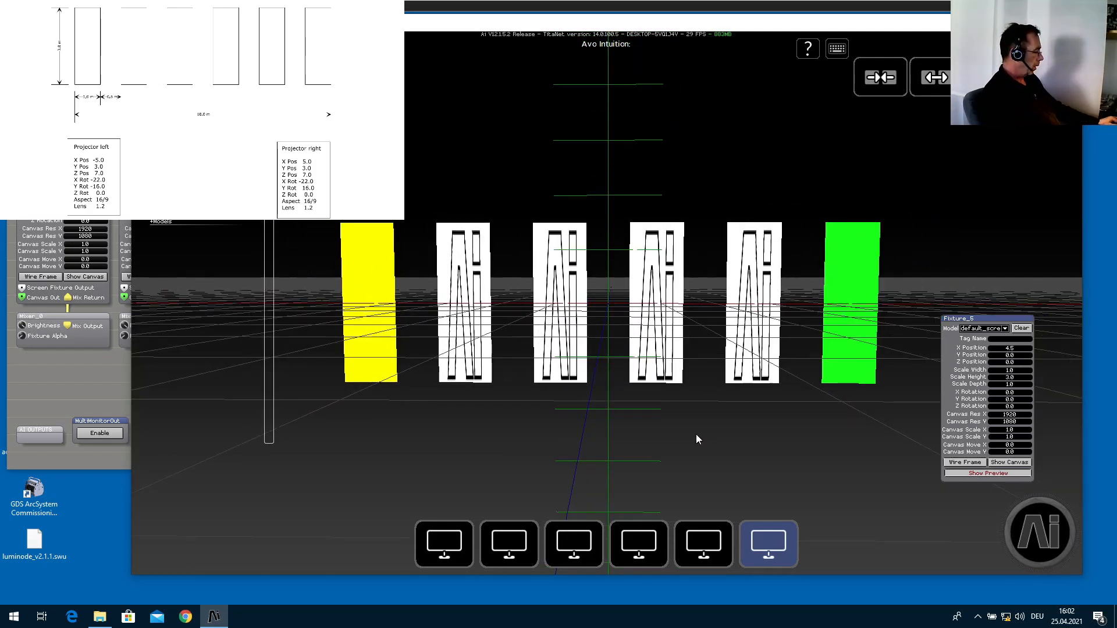
drag(696, 434, 623, 463)
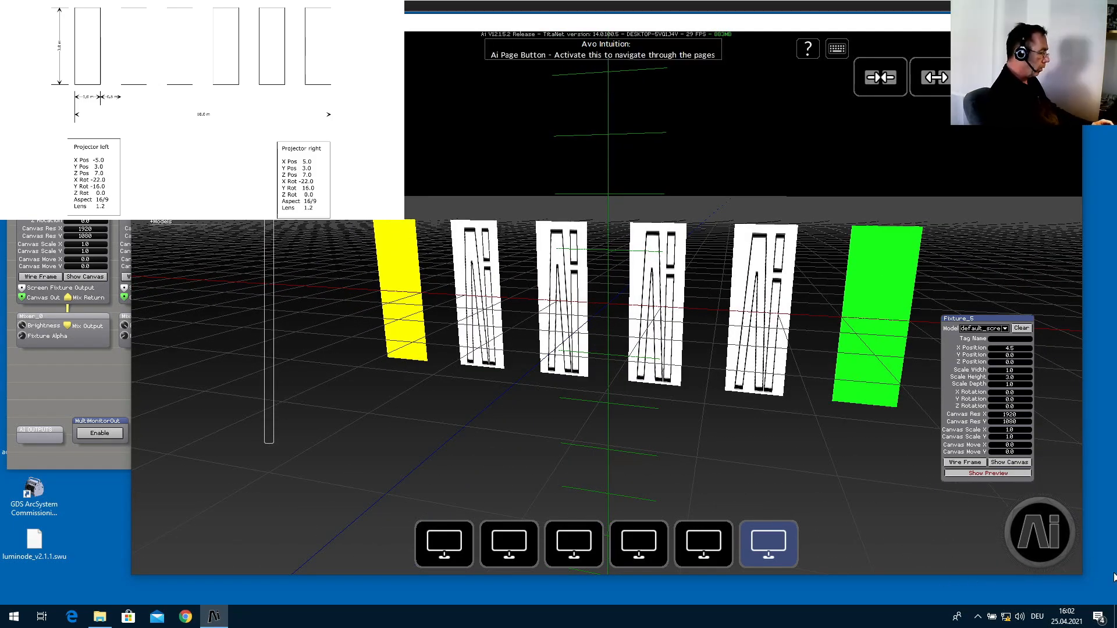
click(1035, 529)
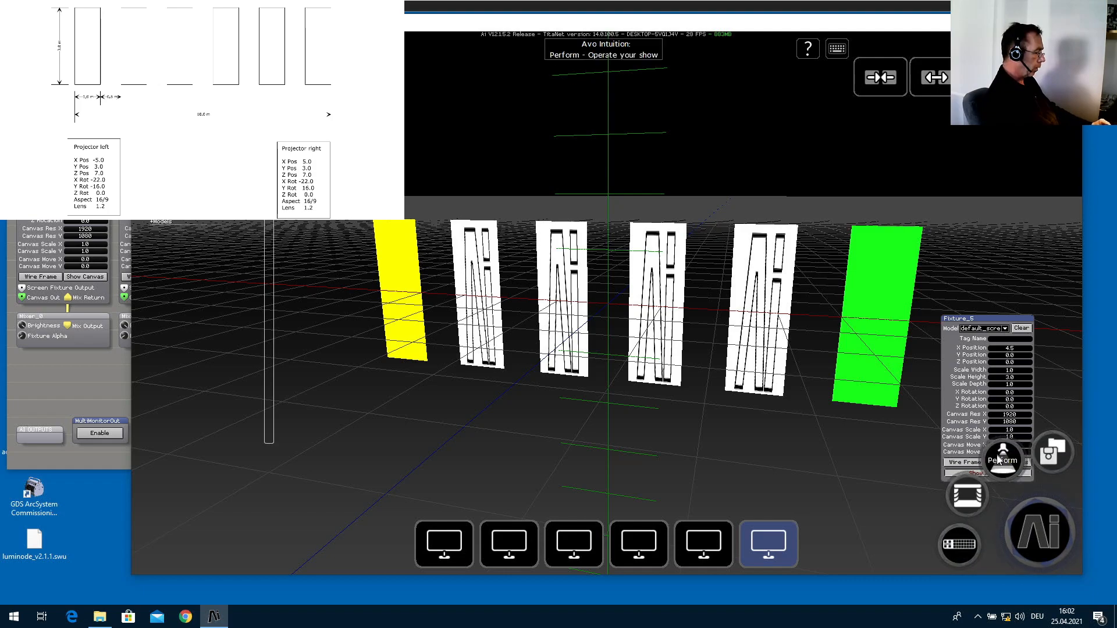
click(997, 471)
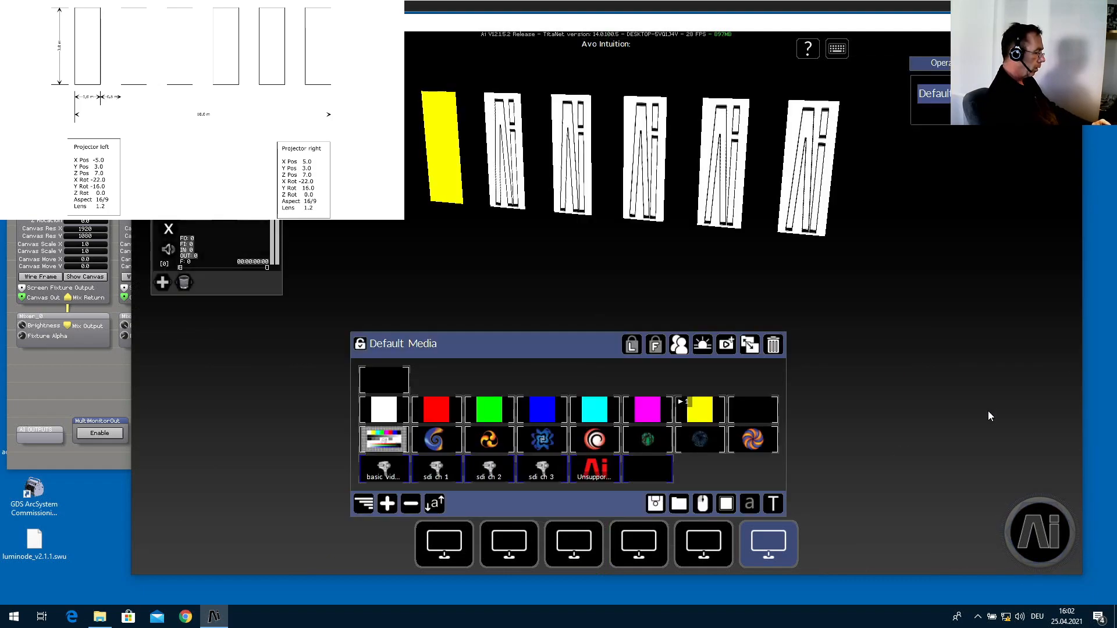
click(441, 538)
click(373, 457)
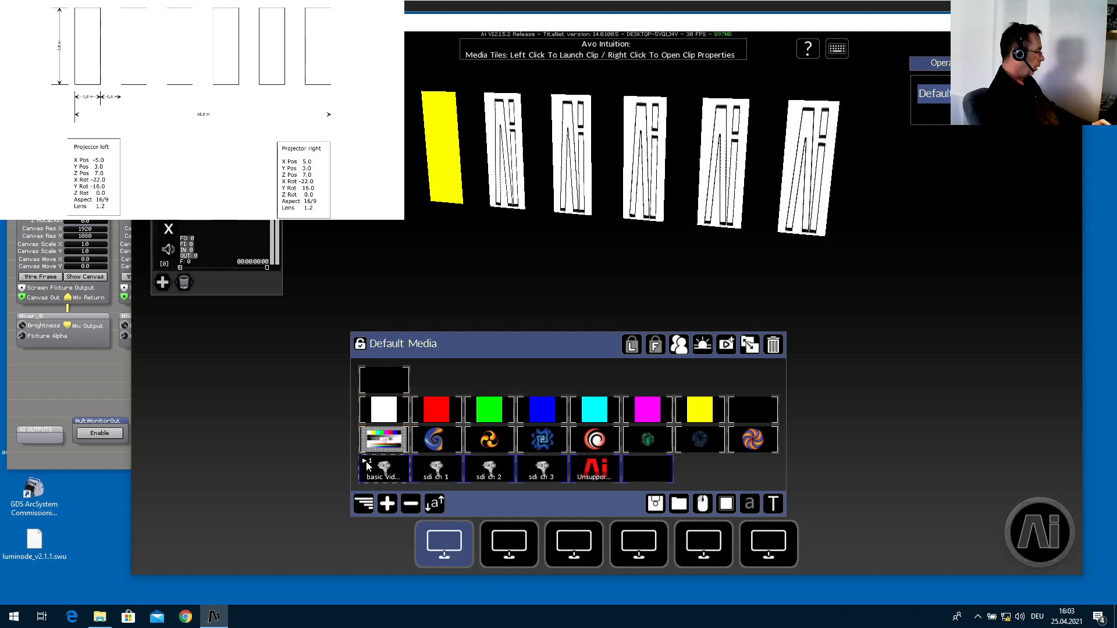
click(375, 442)
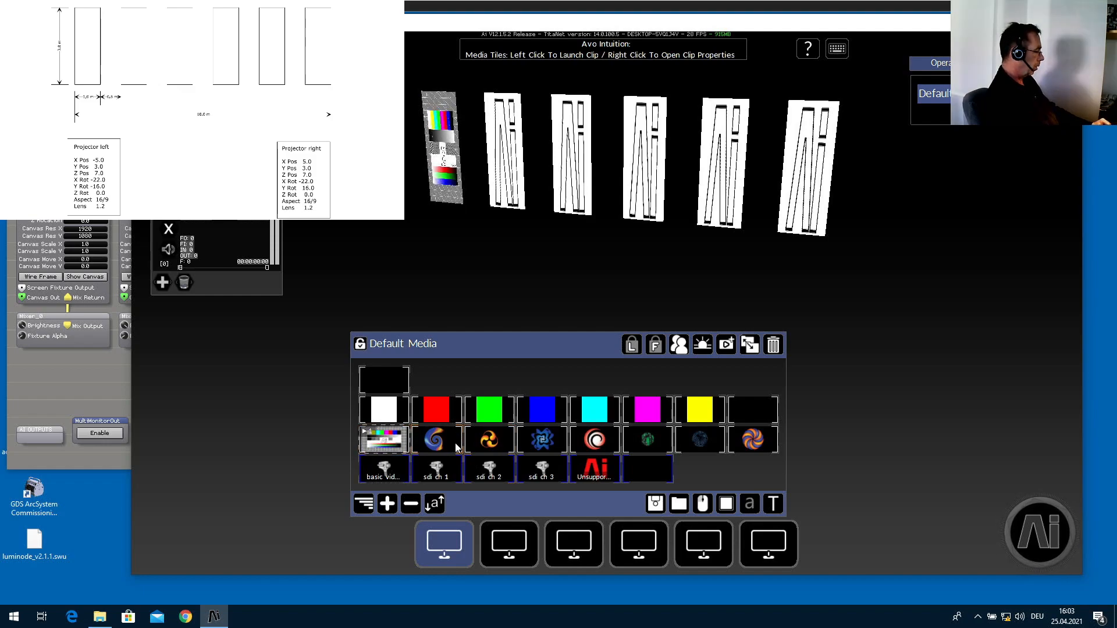
Play the blue and orange spiral clip on the second, third and fourth screen fixtures together.
click(511, 559)
drag(511, 559, 639, 563)
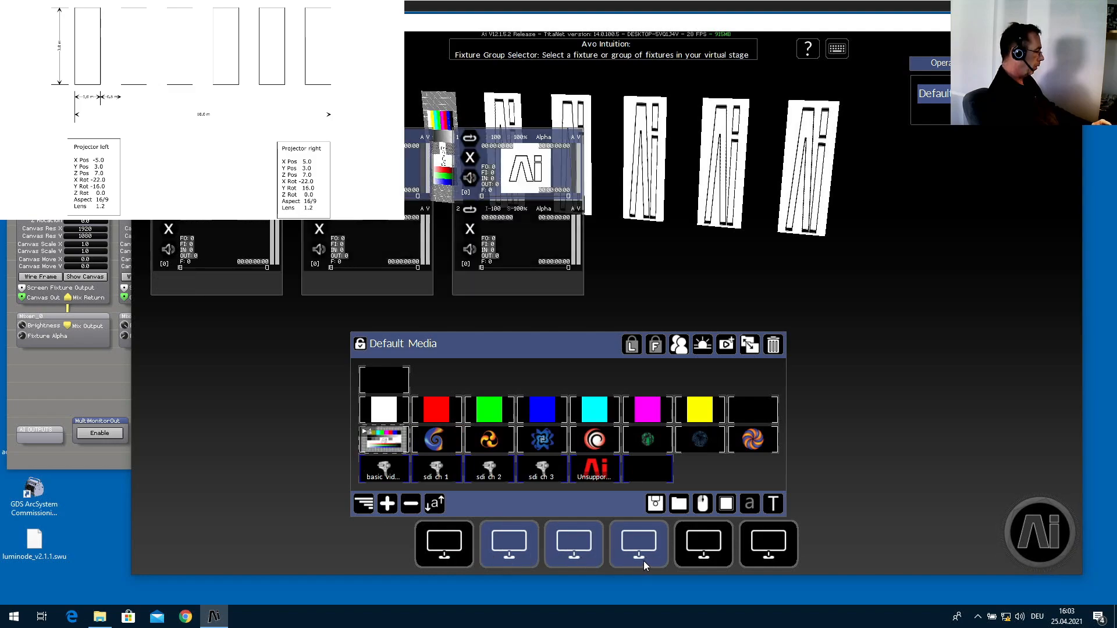
click(429, 449)
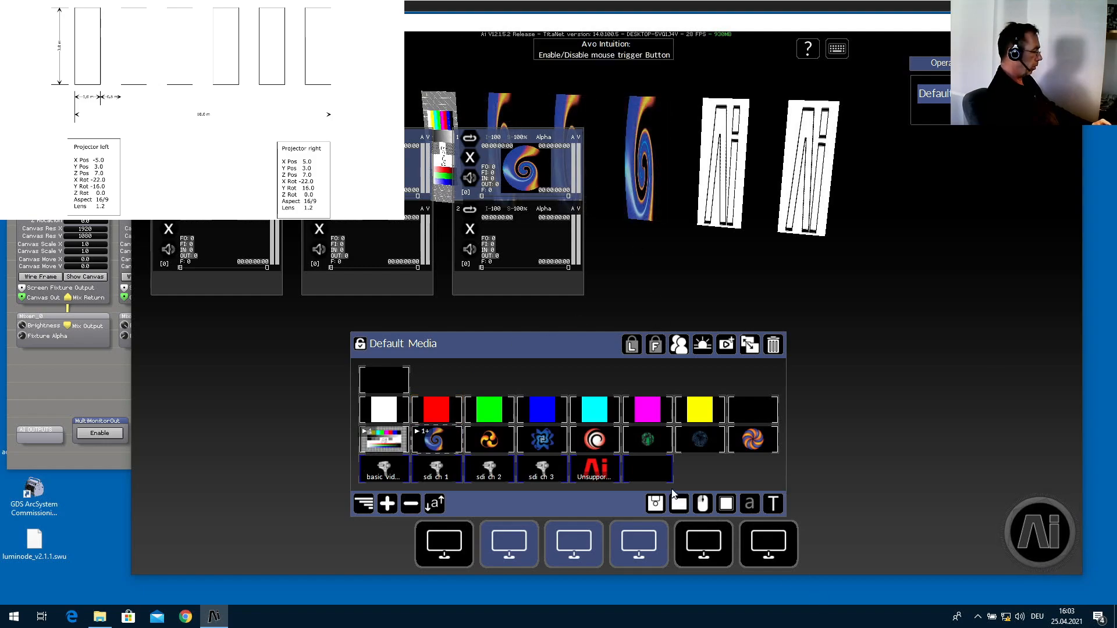
Return to the stage construction page and select all six screen fixtures.
click(698, 542)
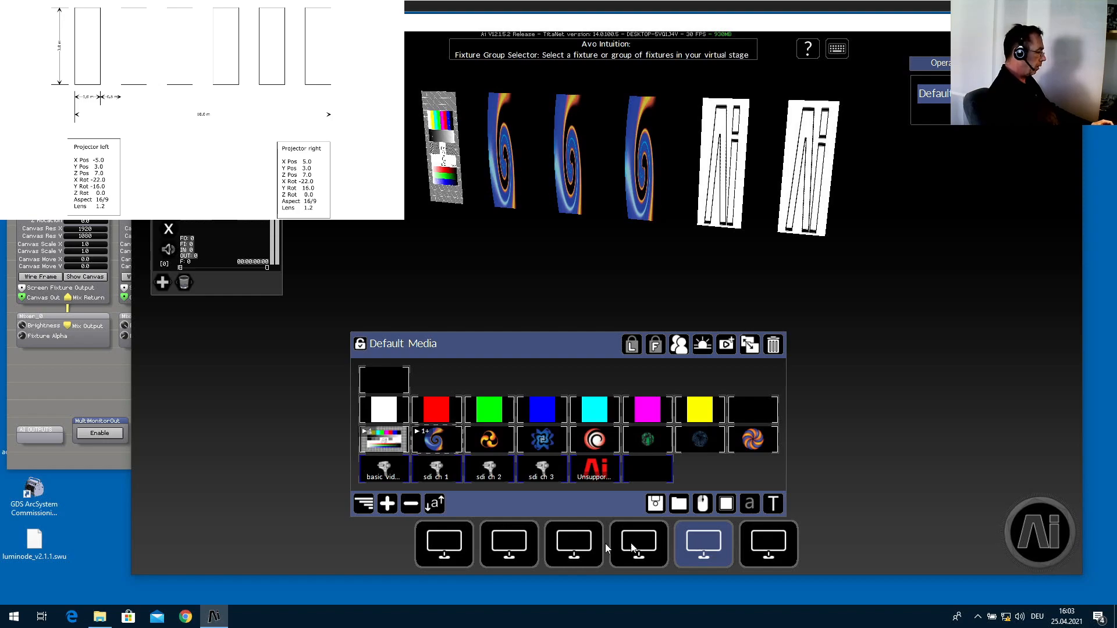
click(435, 538)
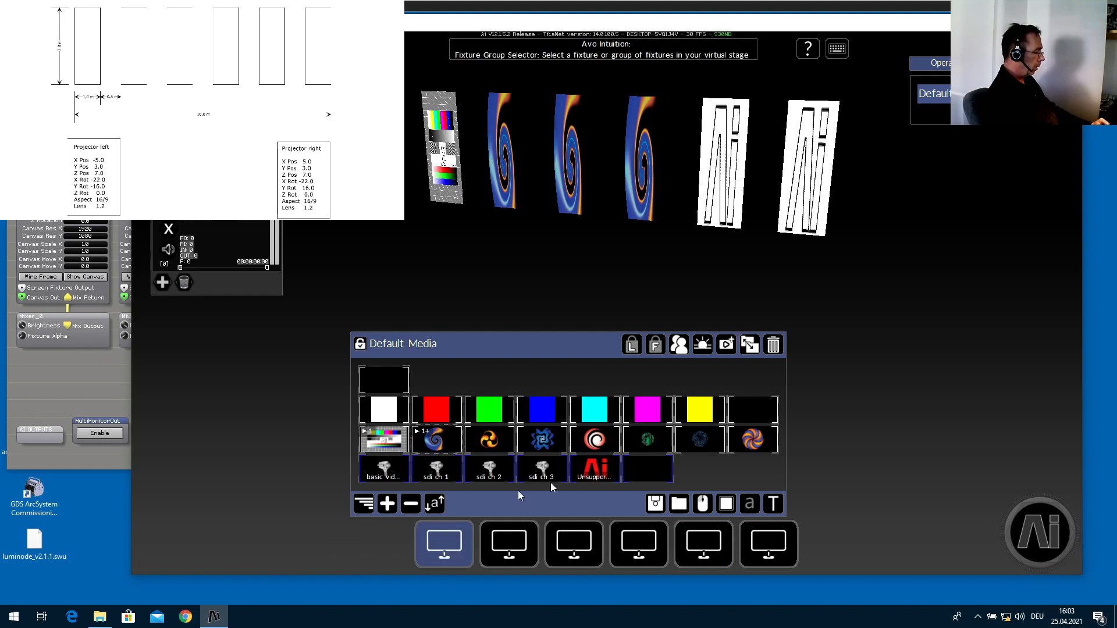
click(1029, 524)
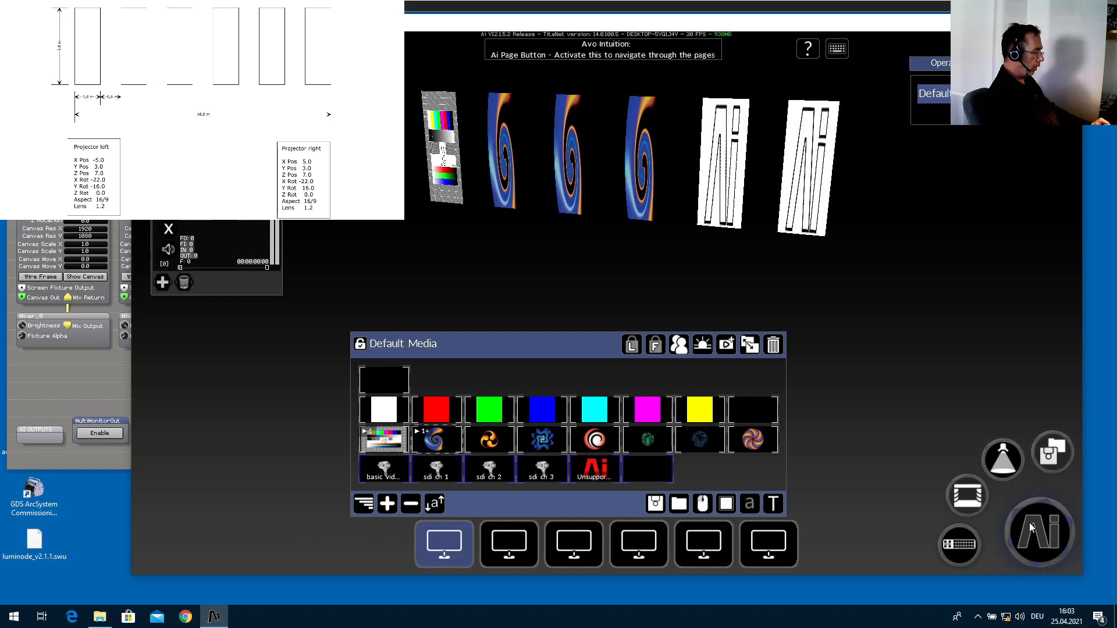
click(965, 494)
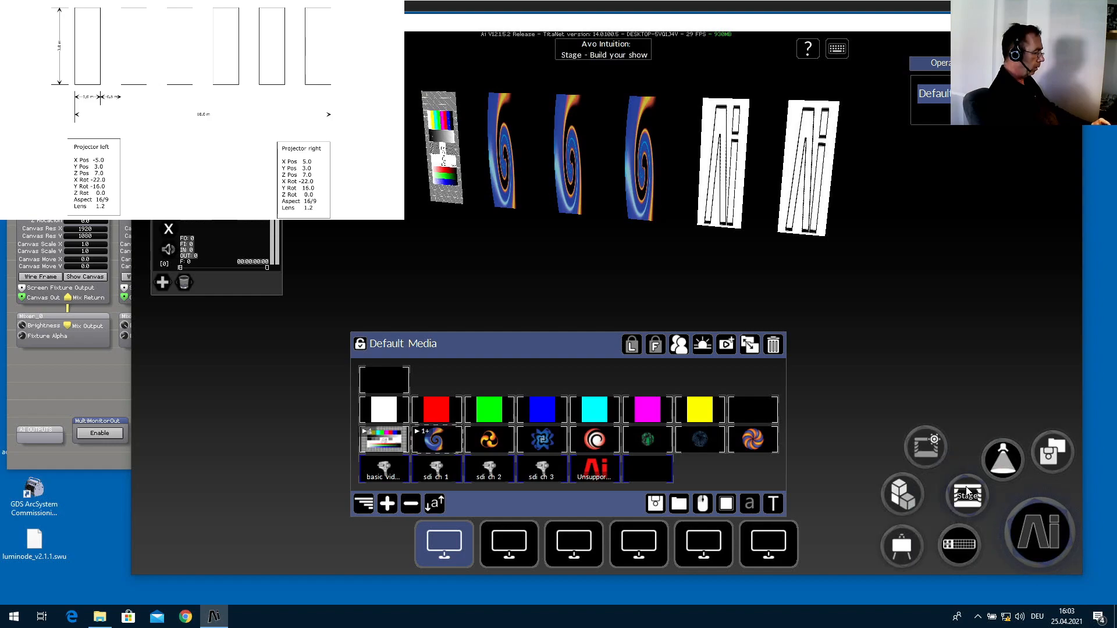
click(927, 442)
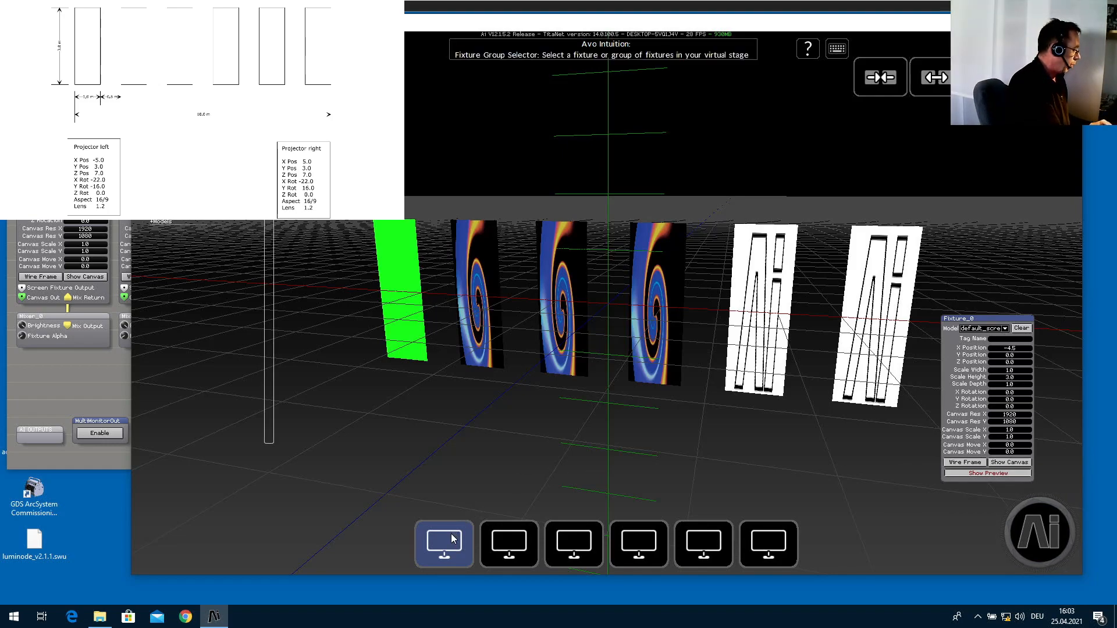
click(507, 545)
click(568, 546)
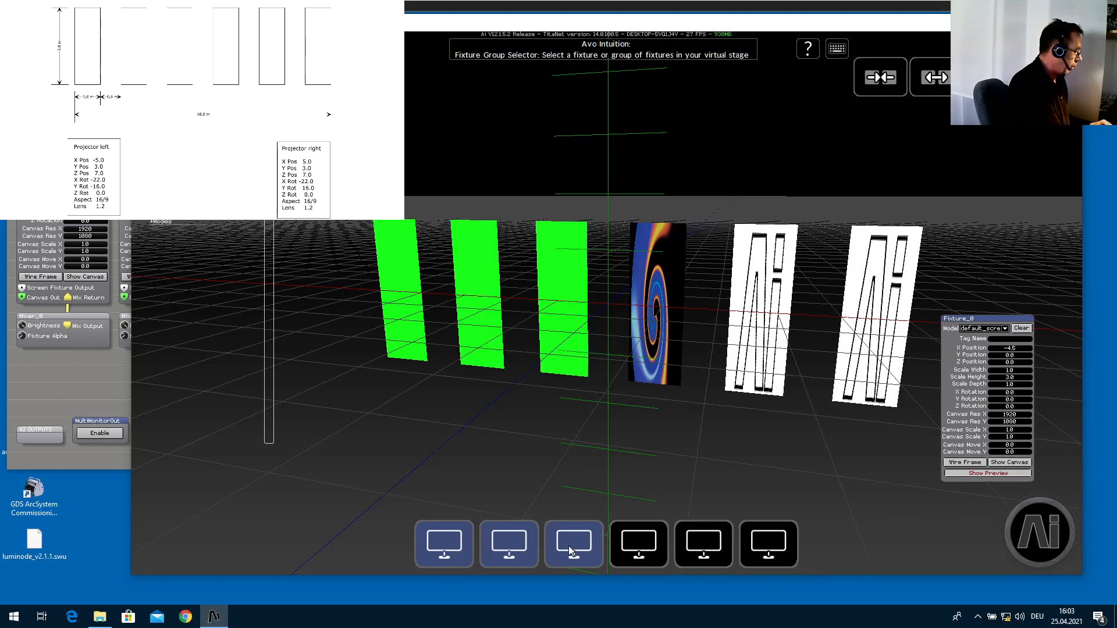
click(636, 545)
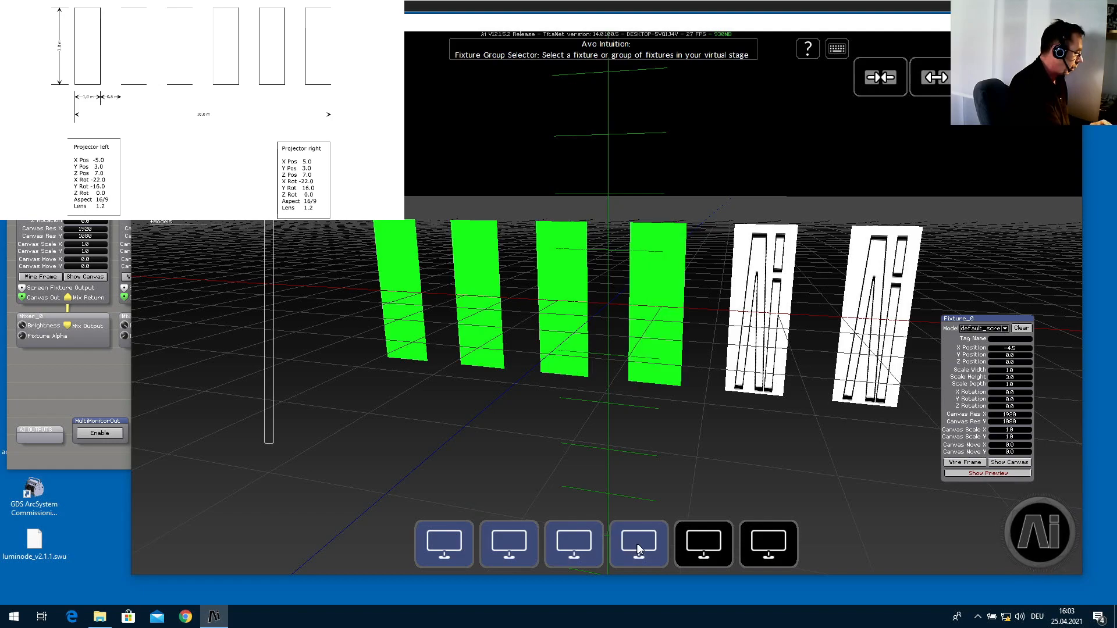
click(690, 545)
click(747, 538)
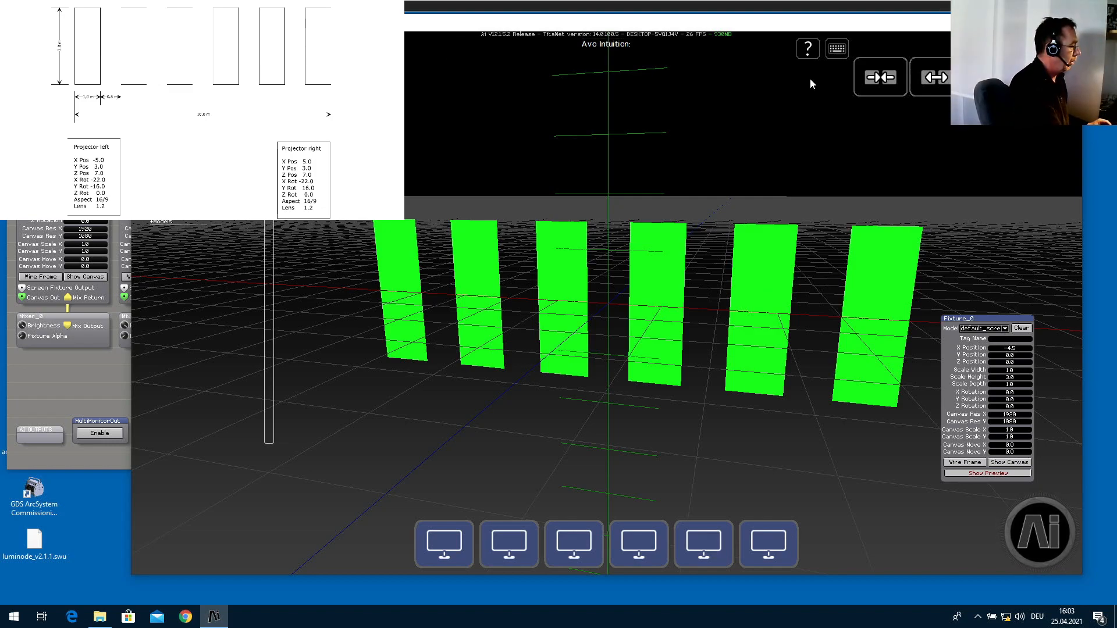
Merge the selected fixtures into one model, saving it over "6 banner each.OBJ" in the Models folder.
click(882, 78)
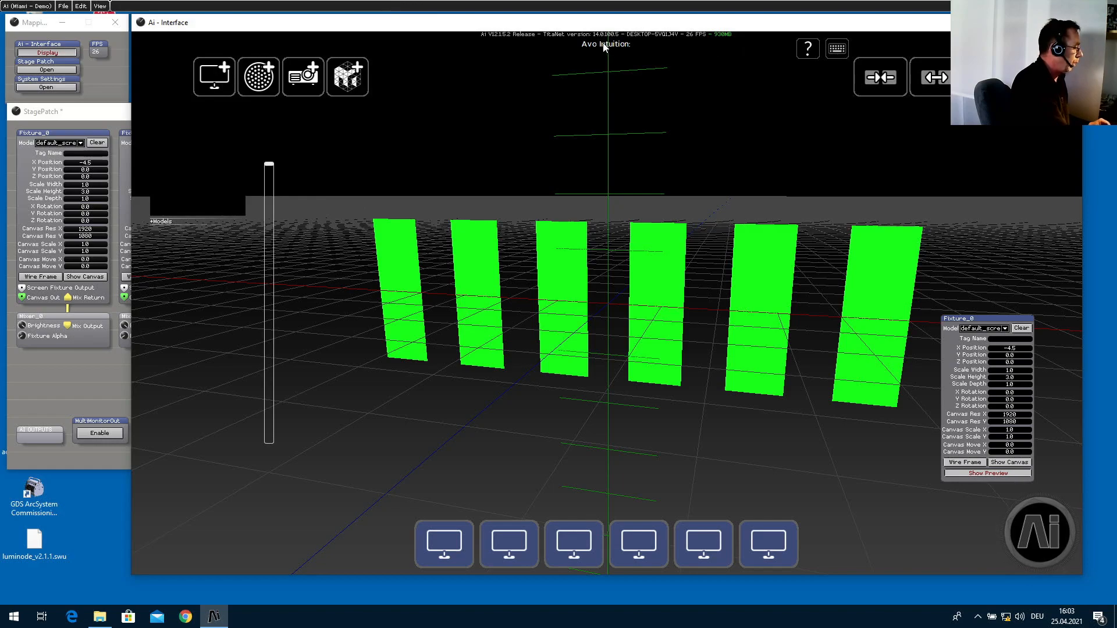
click(888, 80)
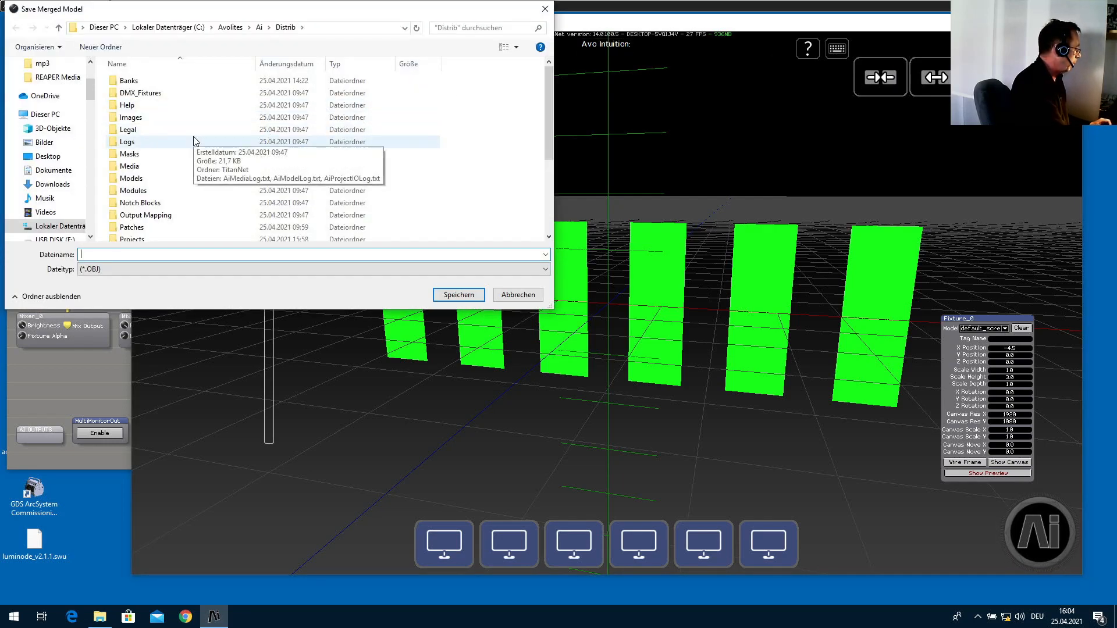
double_click(131, 178)
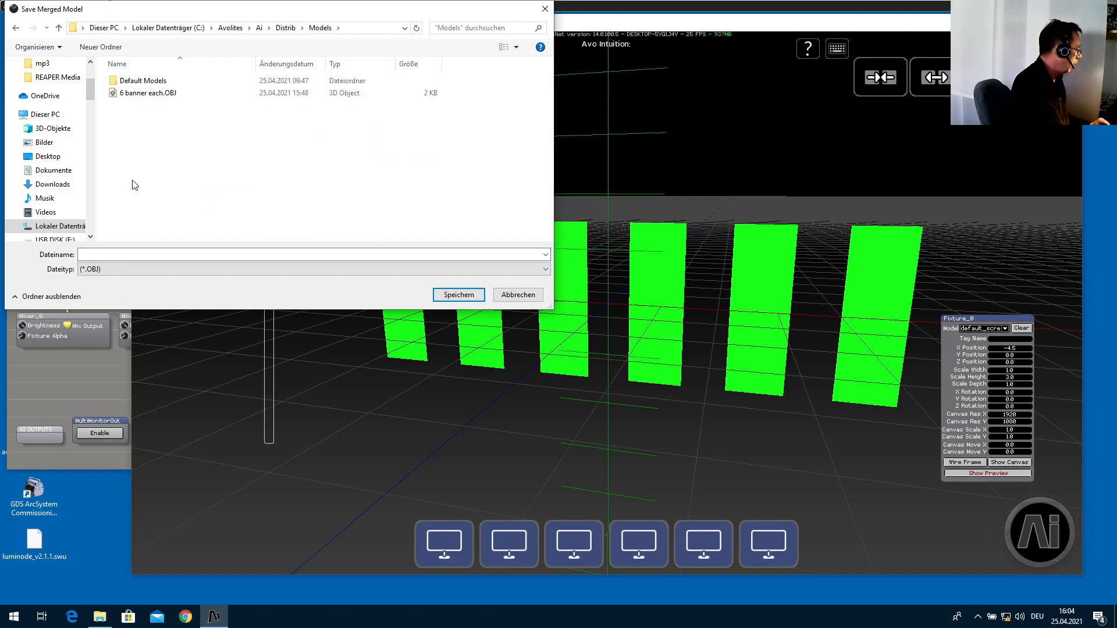
double_click(140, 93)
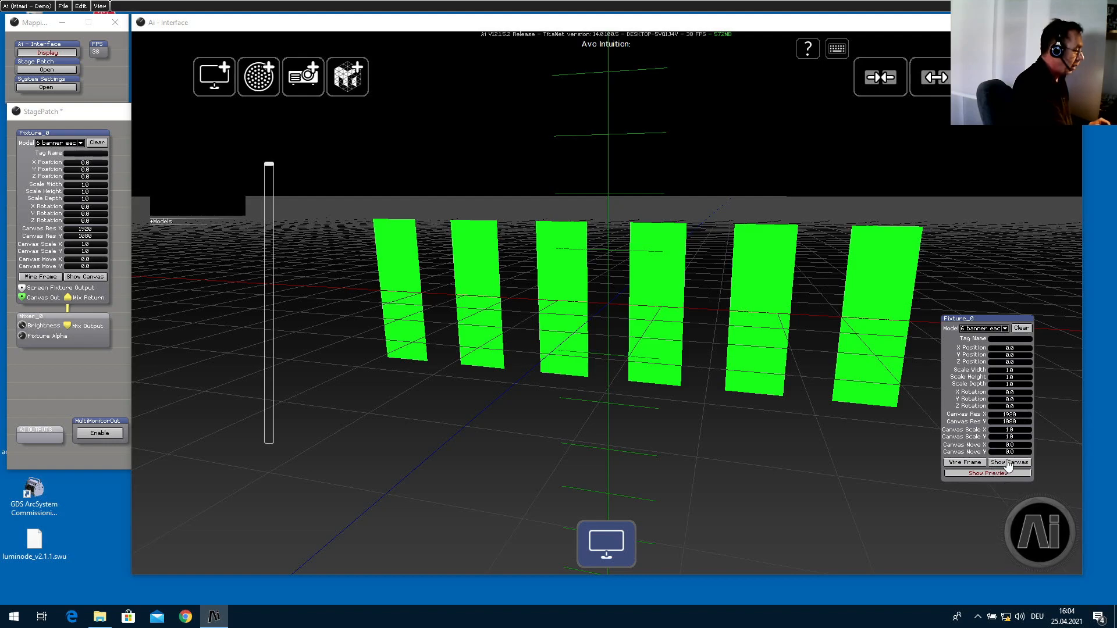
Switch from the stage to Perform's media playback page with the merged six-banner fixture.
click(1025, 536)
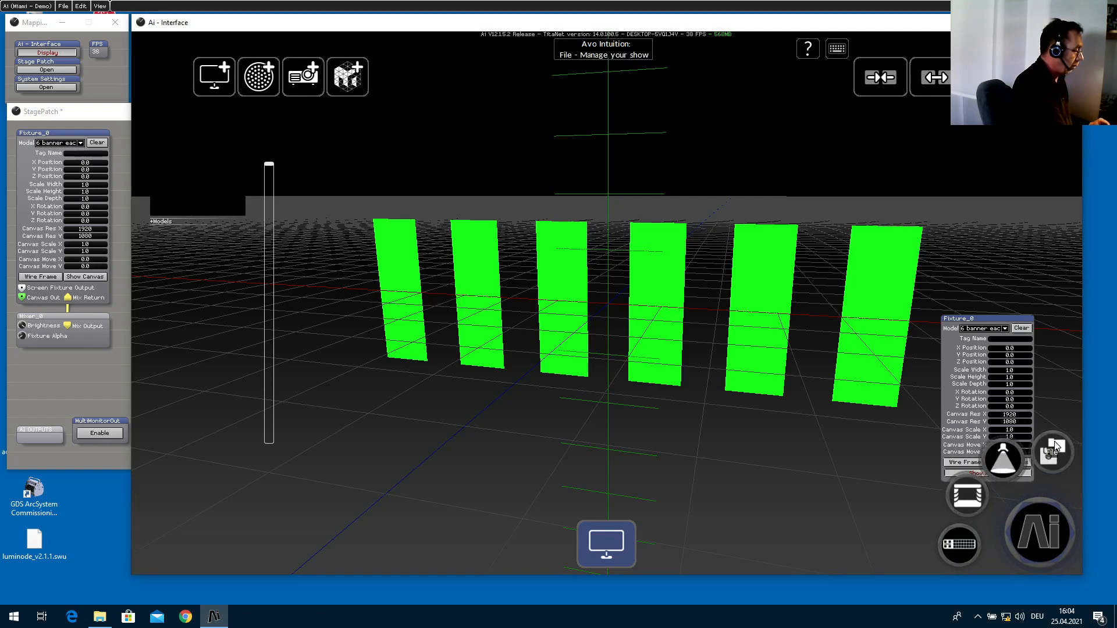
click(1013, 460)
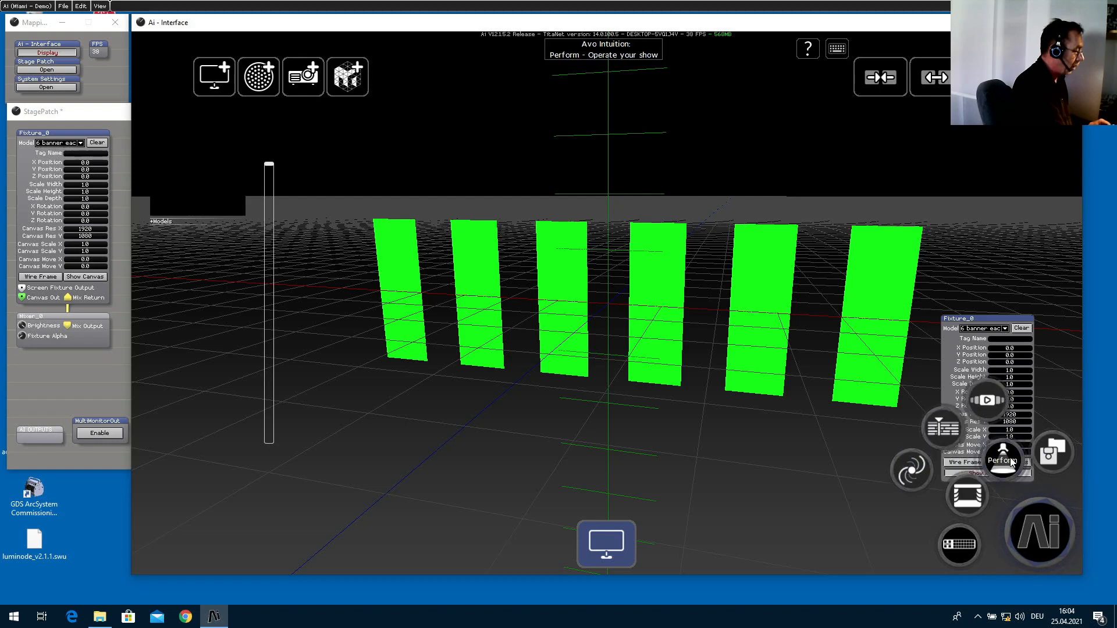
click(989, 400)
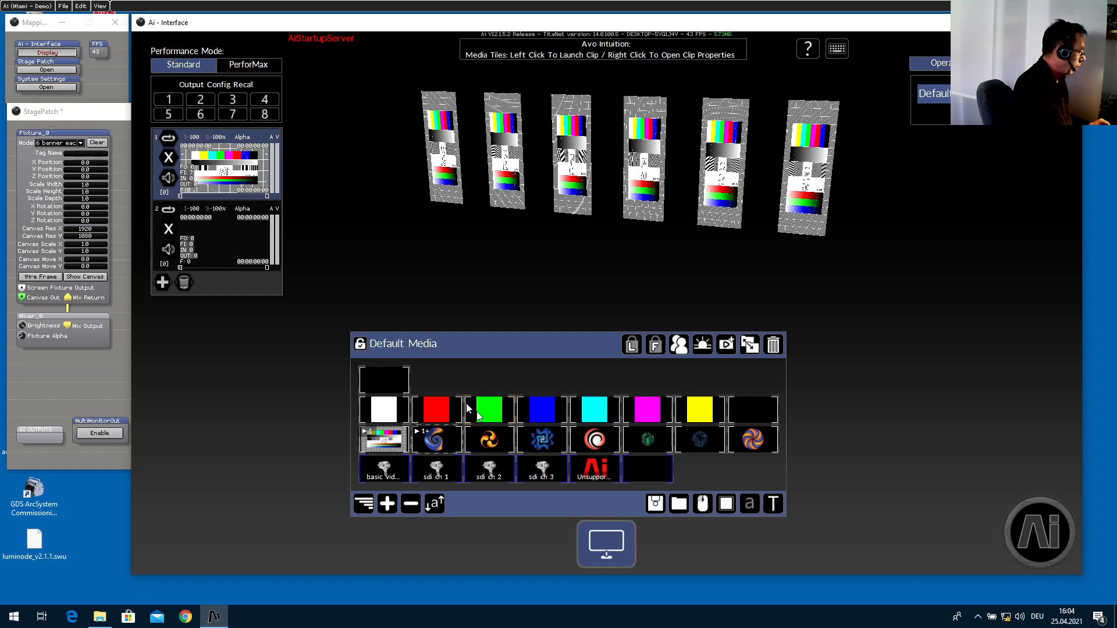
Play the orange swirl clip on the merged six-banner fixture and switch back to the test pattern.
click(501, 438)
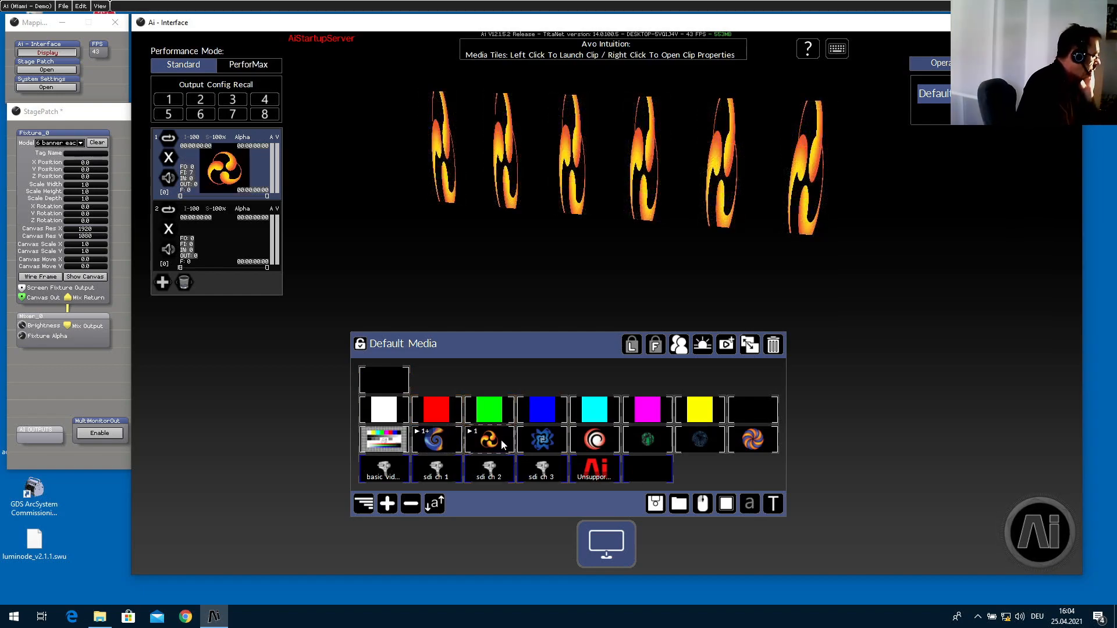
click(399, 436)
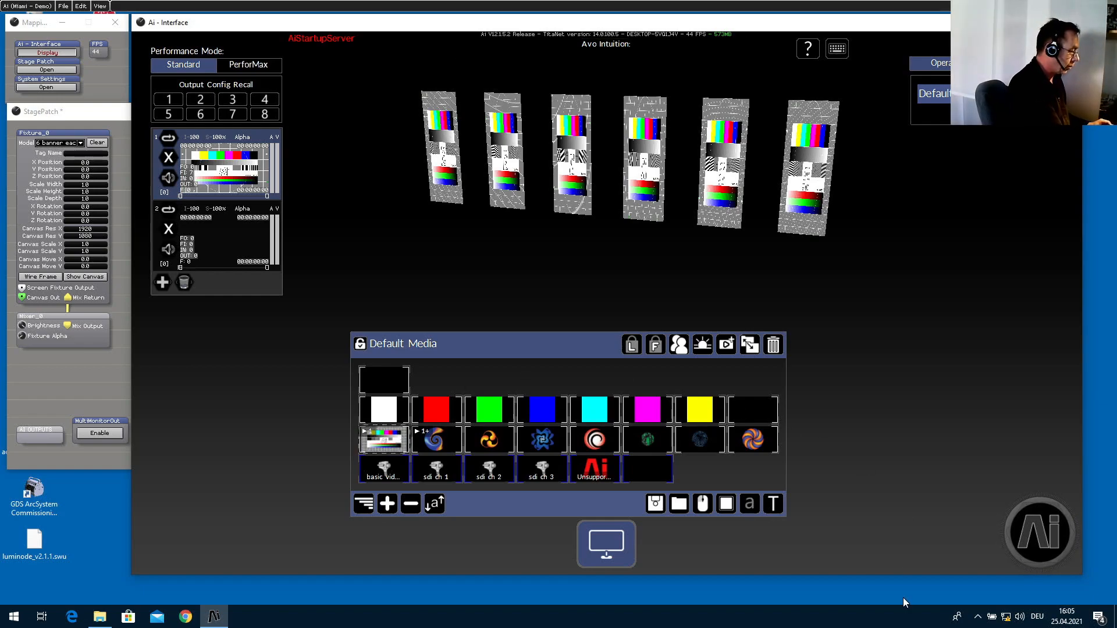
Go to the stage construction page to examine the merged six-banner fixture as a single model.
click(1032, 526)
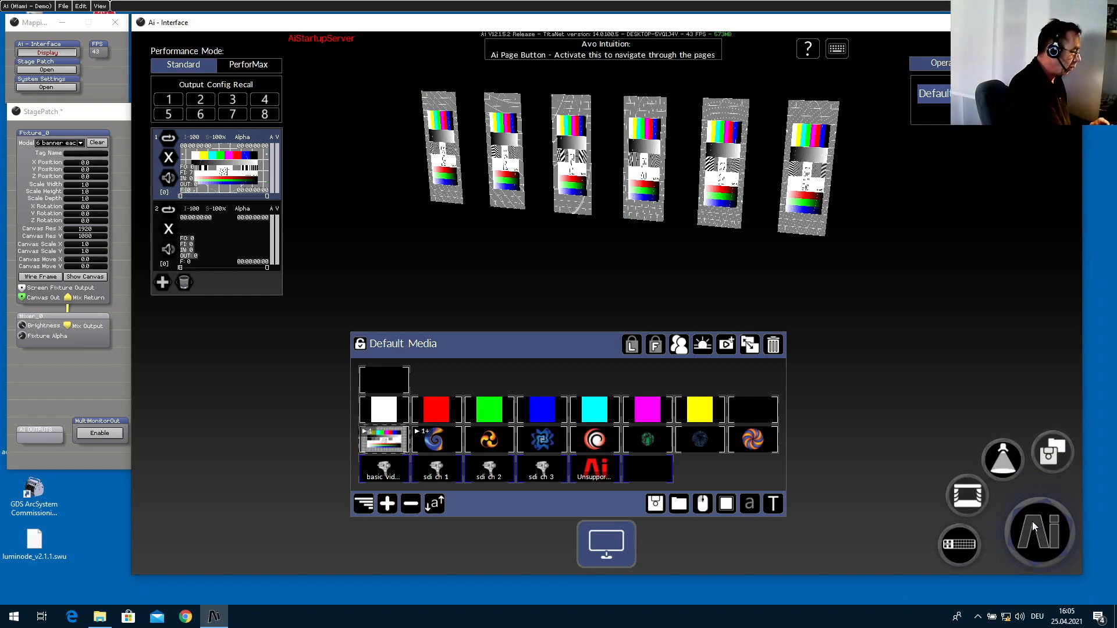
click(972, 498)
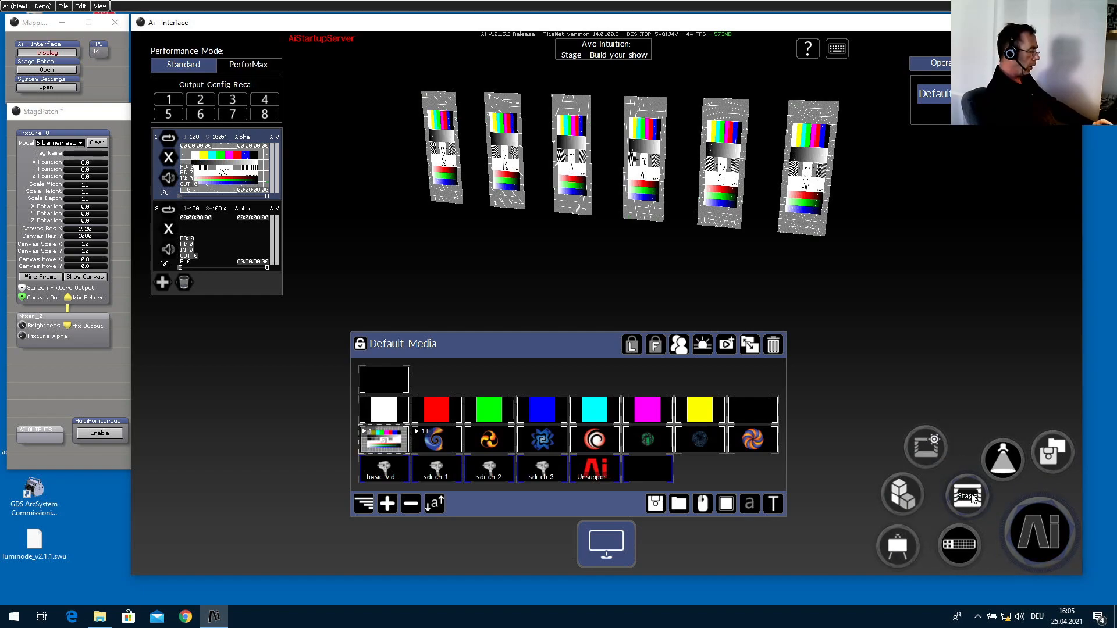
click(928, 438)
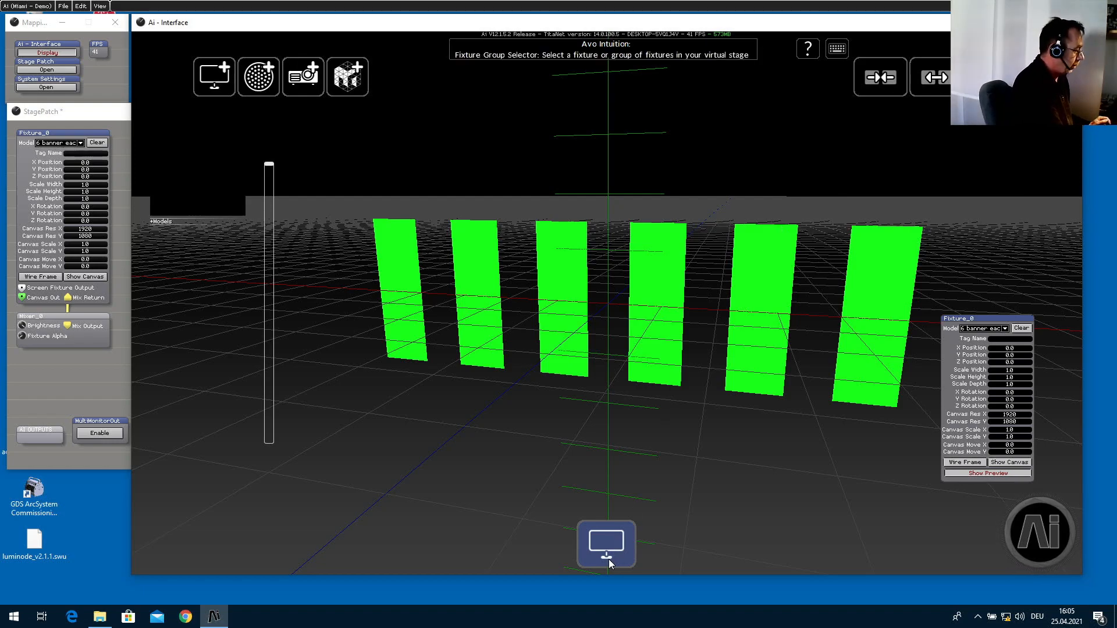
Open the stage's canvas editor and apply a planar XY mapping so the texture spreads across all six banners.
click(1039, 529)
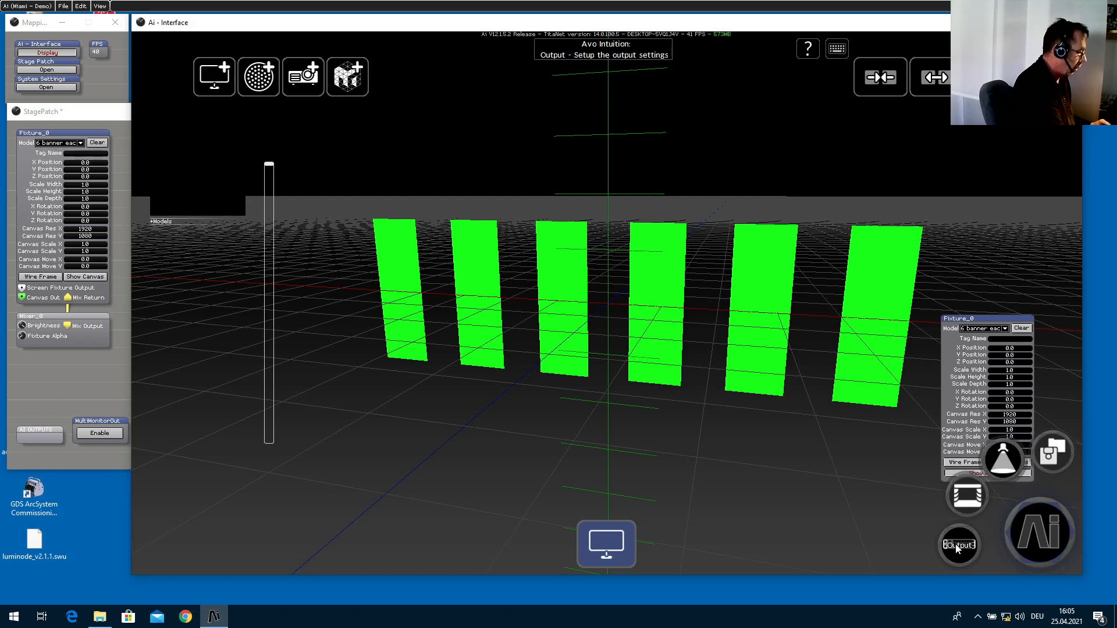
click(961, 504)
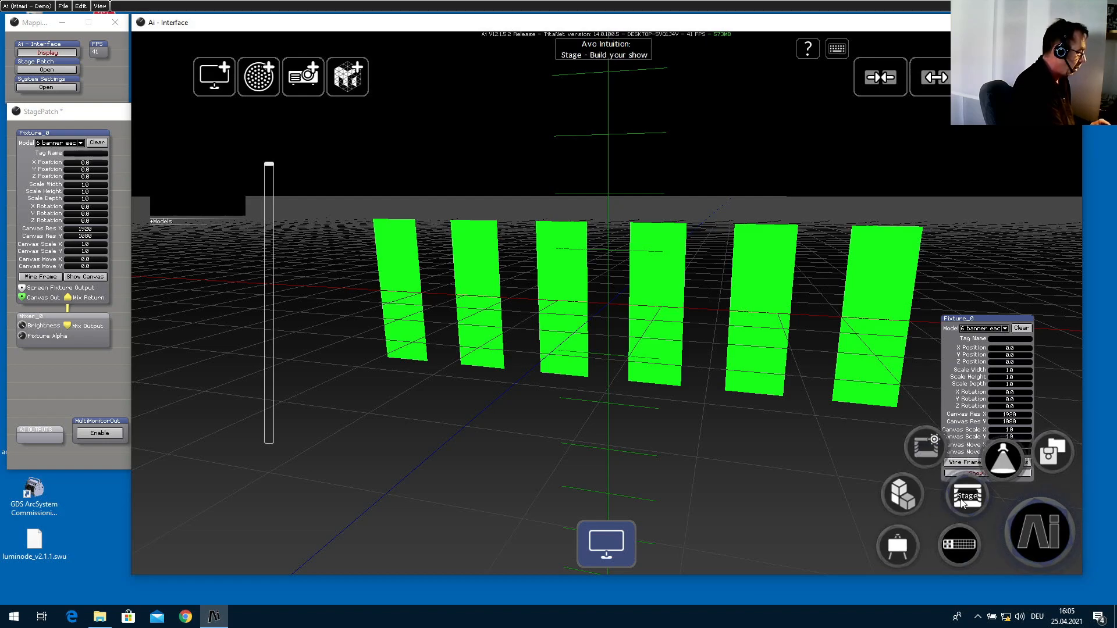
click(896, 550)
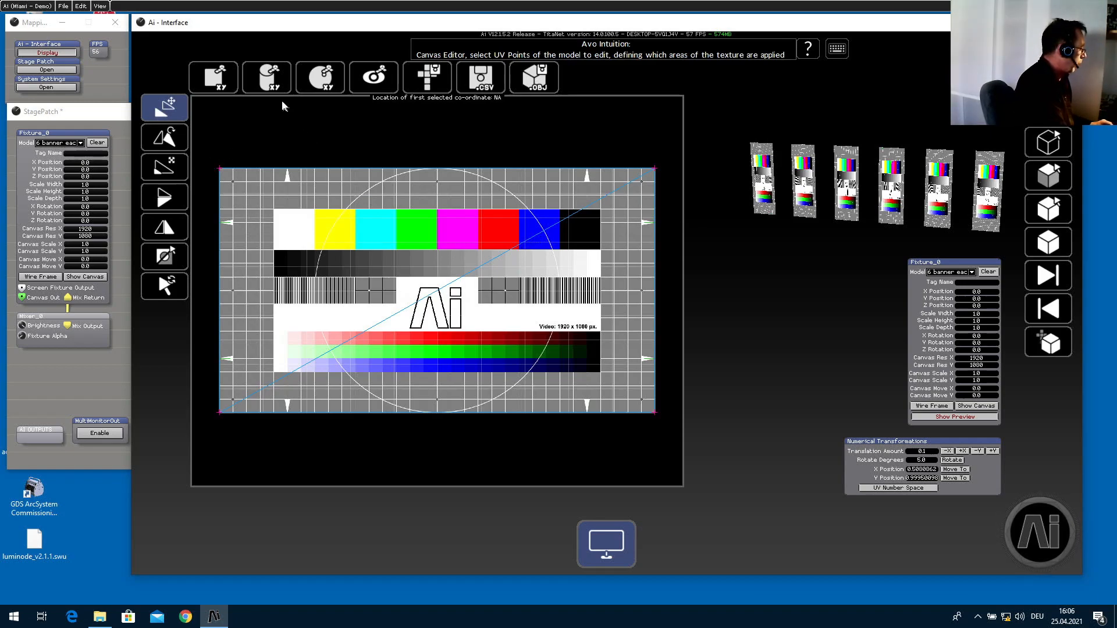
click(215, 77)
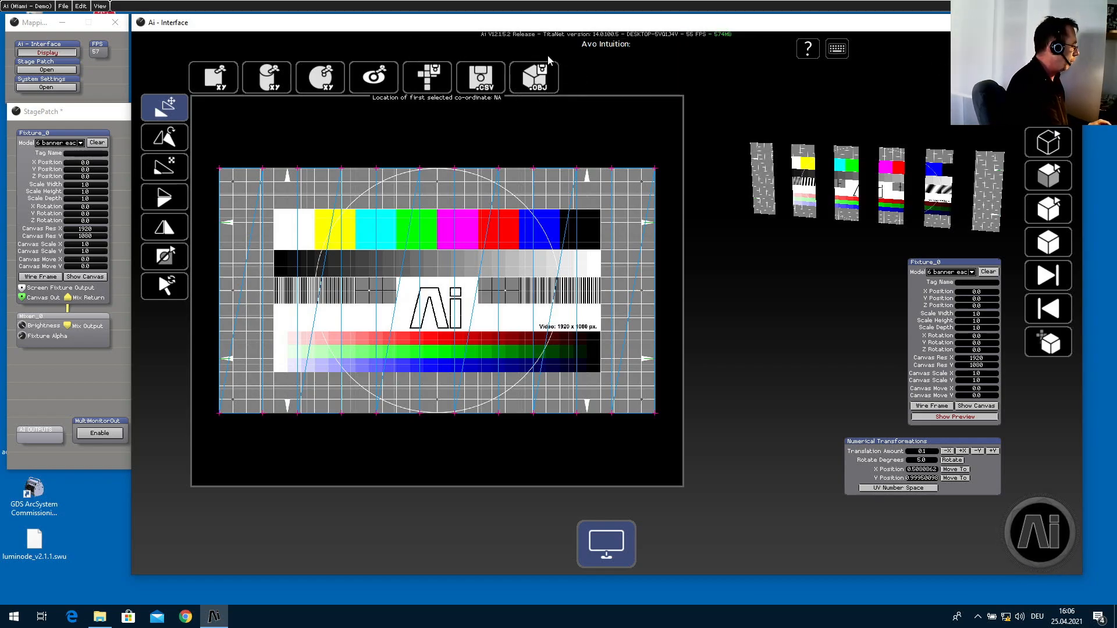
Save the remapped model as the OBJ file "6 banners total" in the Models folder.
click(543, 74)
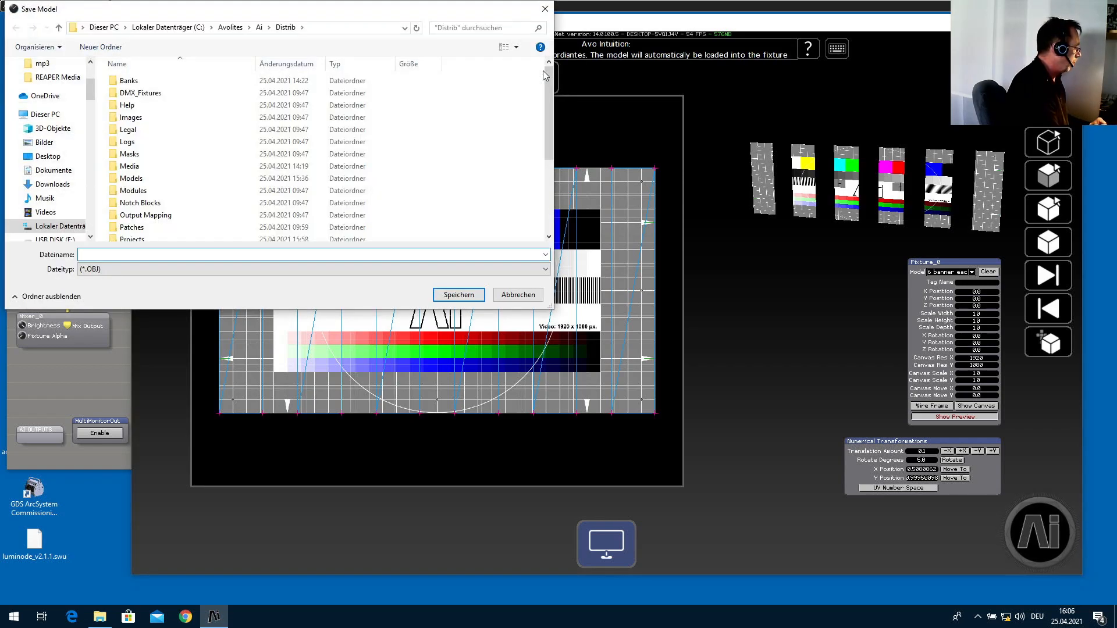
click(138, 182)
double_click(138, 182)
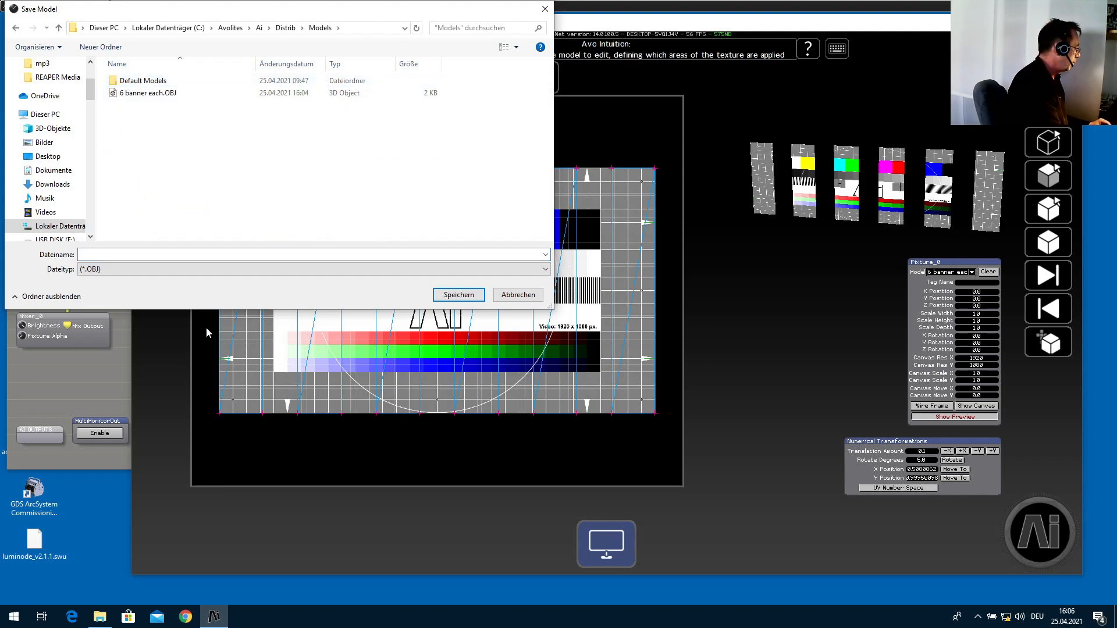
click(131, 254)
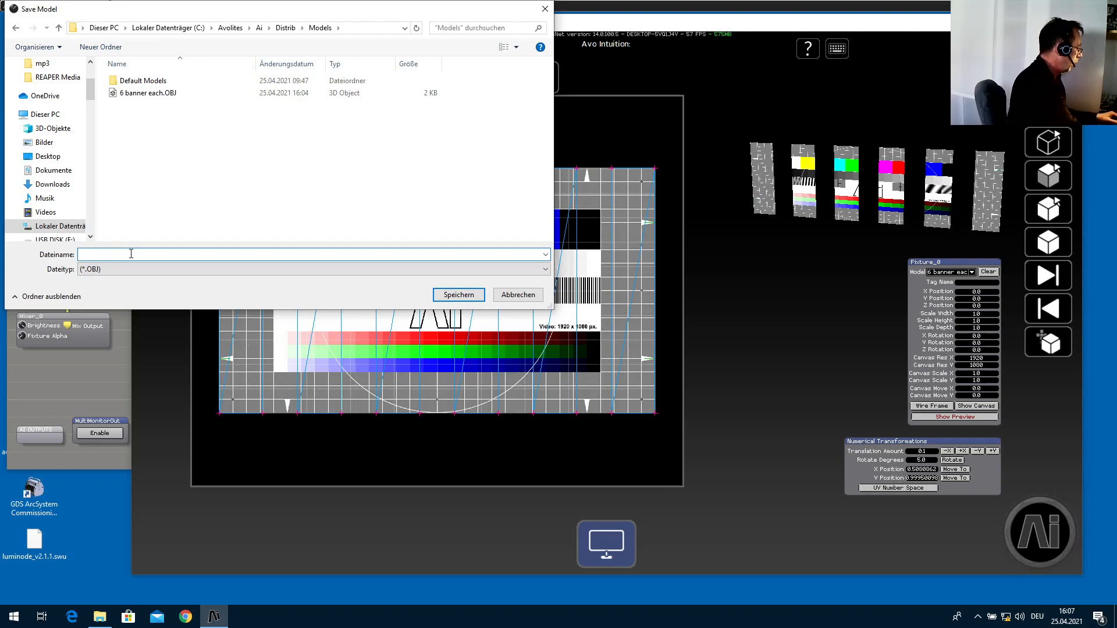
text(6)
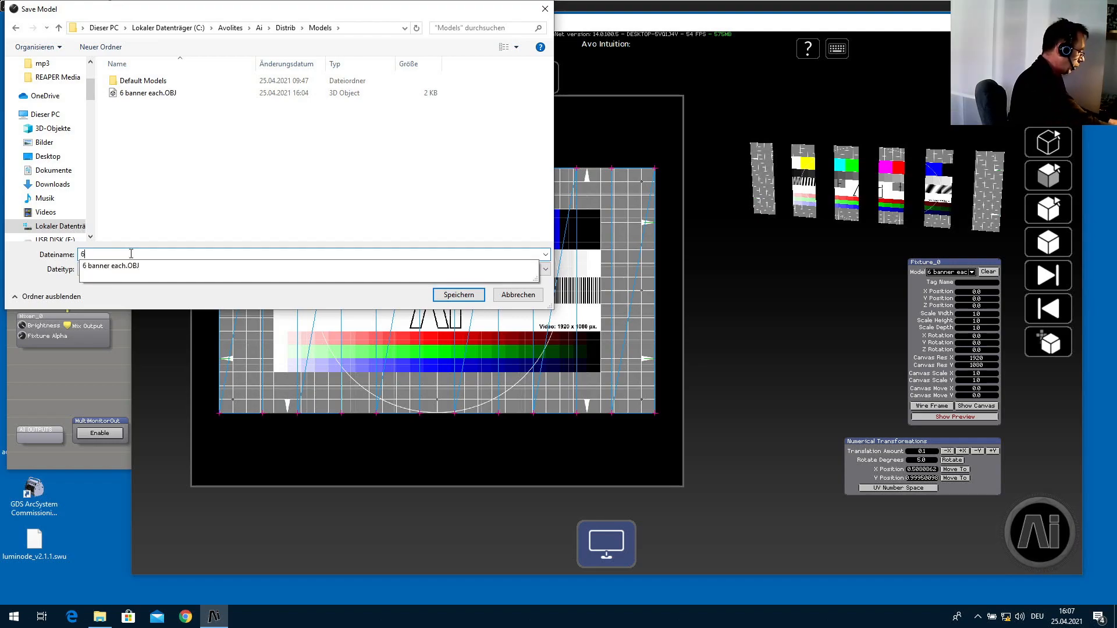
text( banners total)
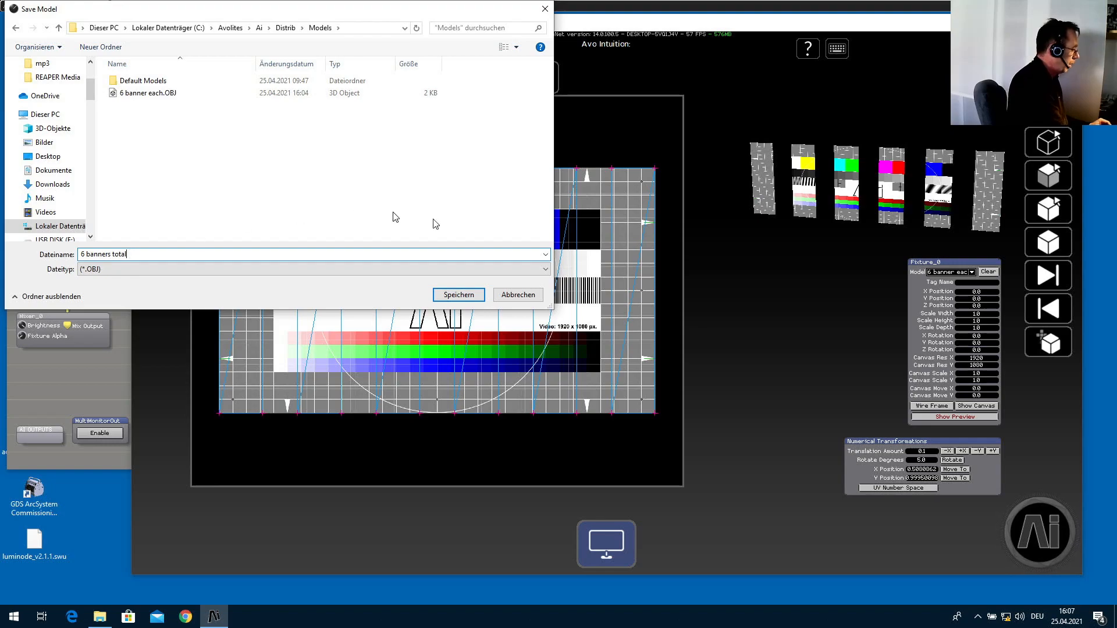
click(469, 299)
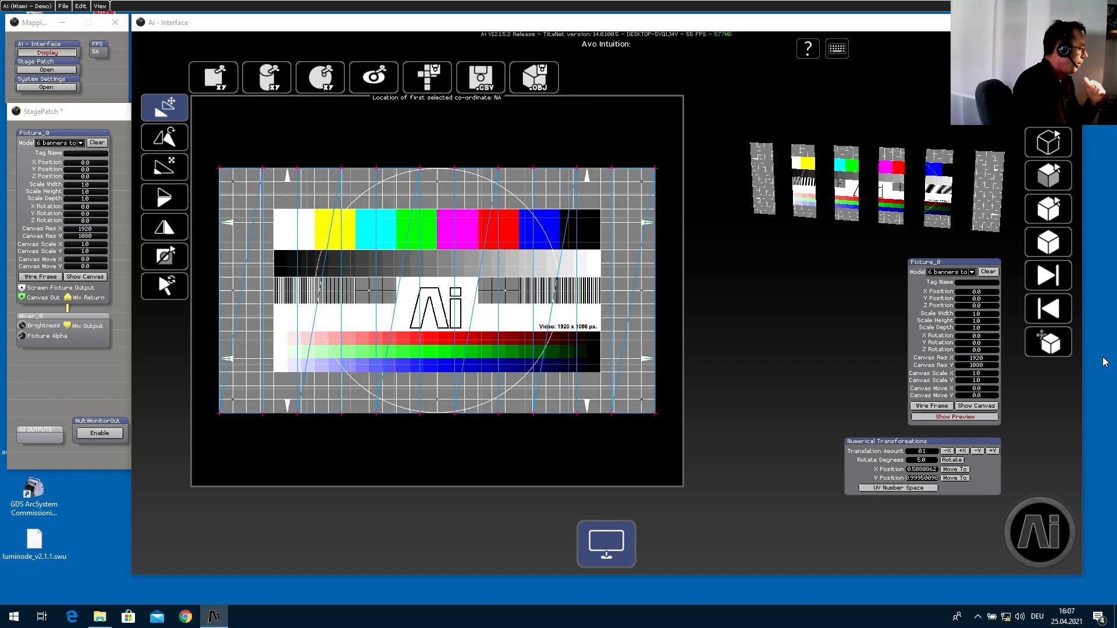
Return to Perform's media playback page to view the test pattern on the remapped banners.
click(1036, 533)
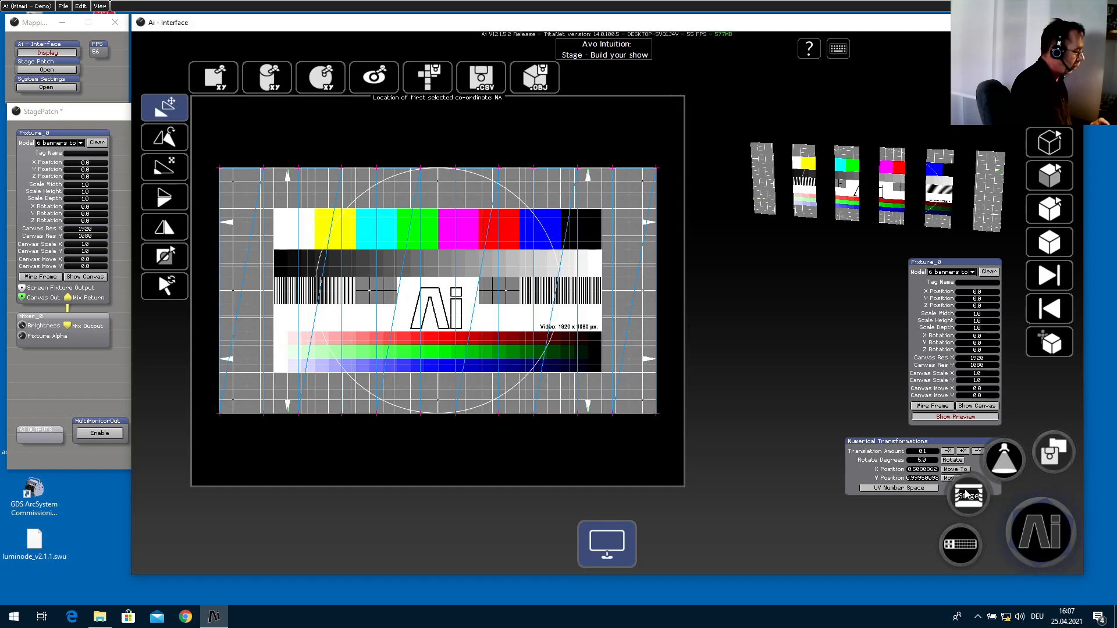
click(1010, 455)
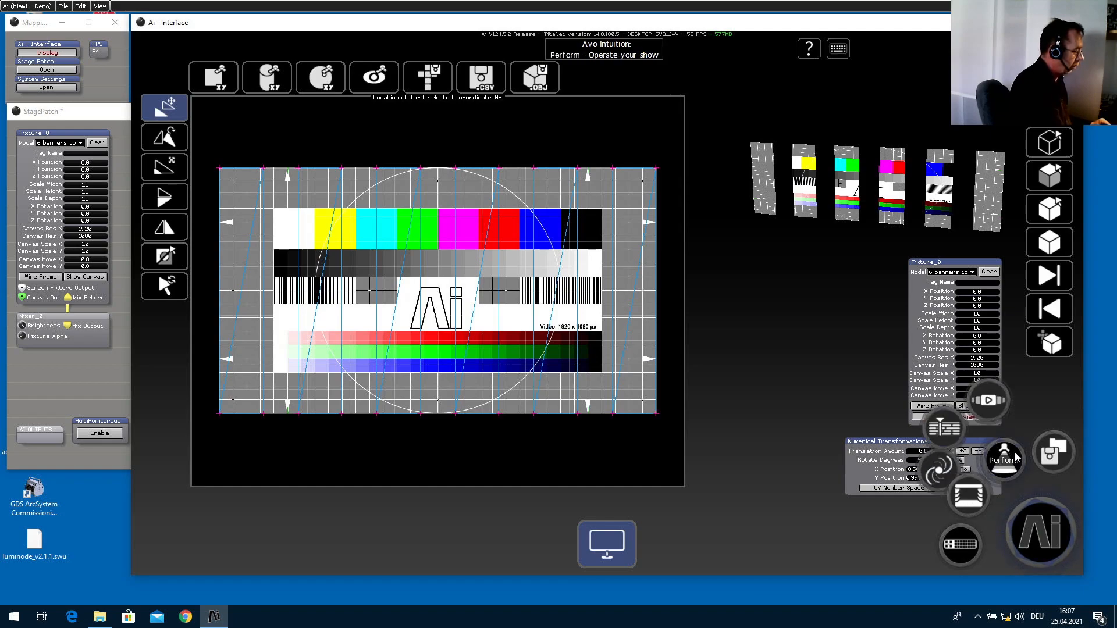
click(989, 404)
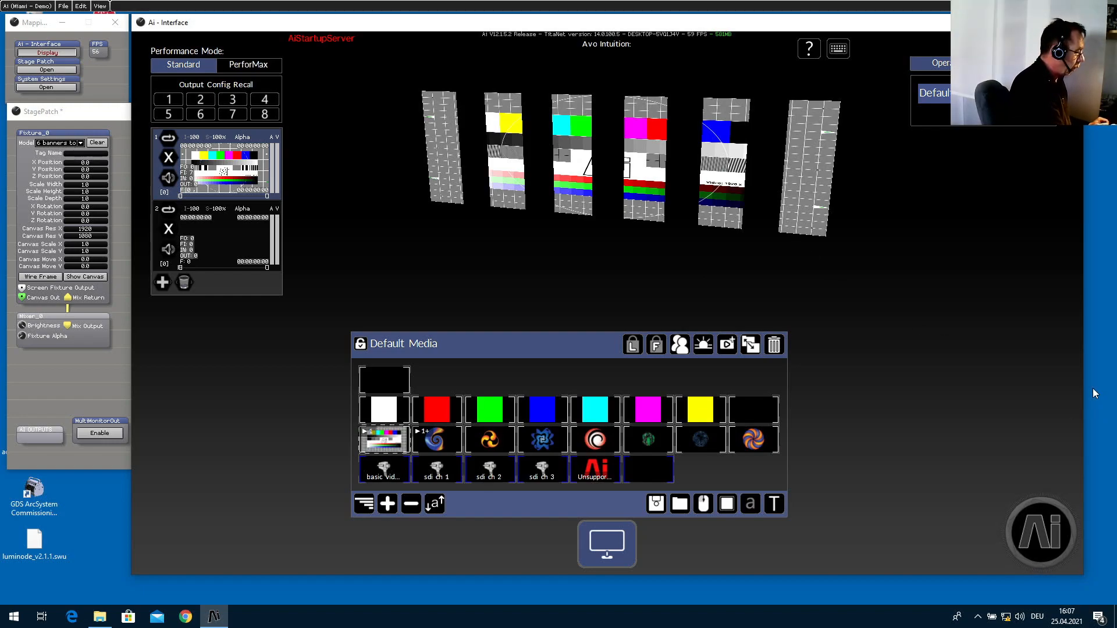
Open the output mapping page and delete the existing region SR_1 from output 2.
click(1036, 542)
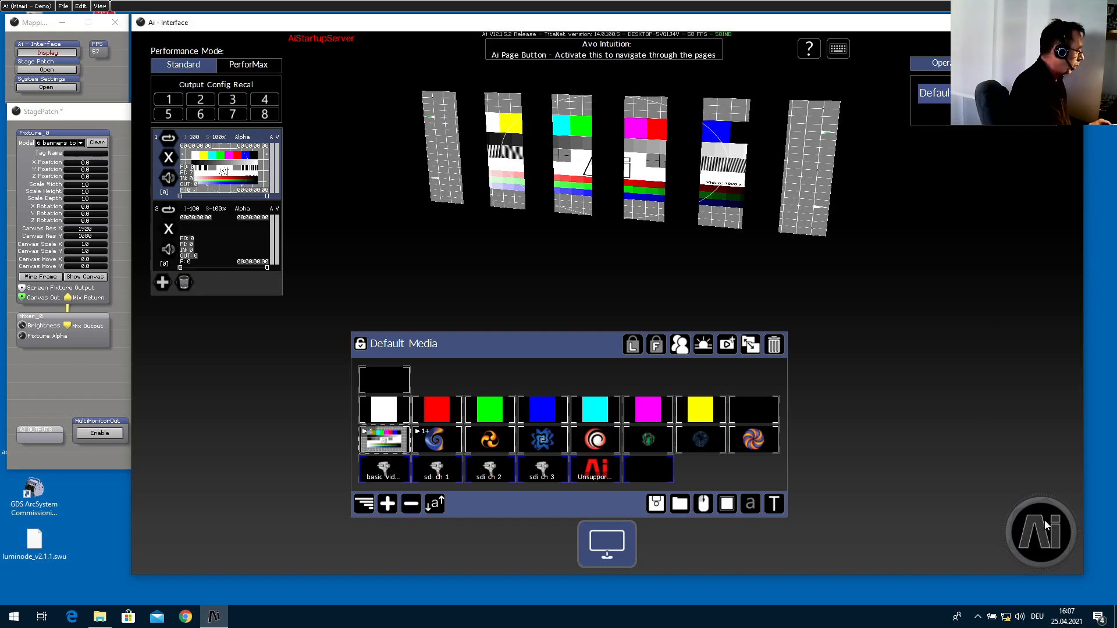
click(1045, 520)
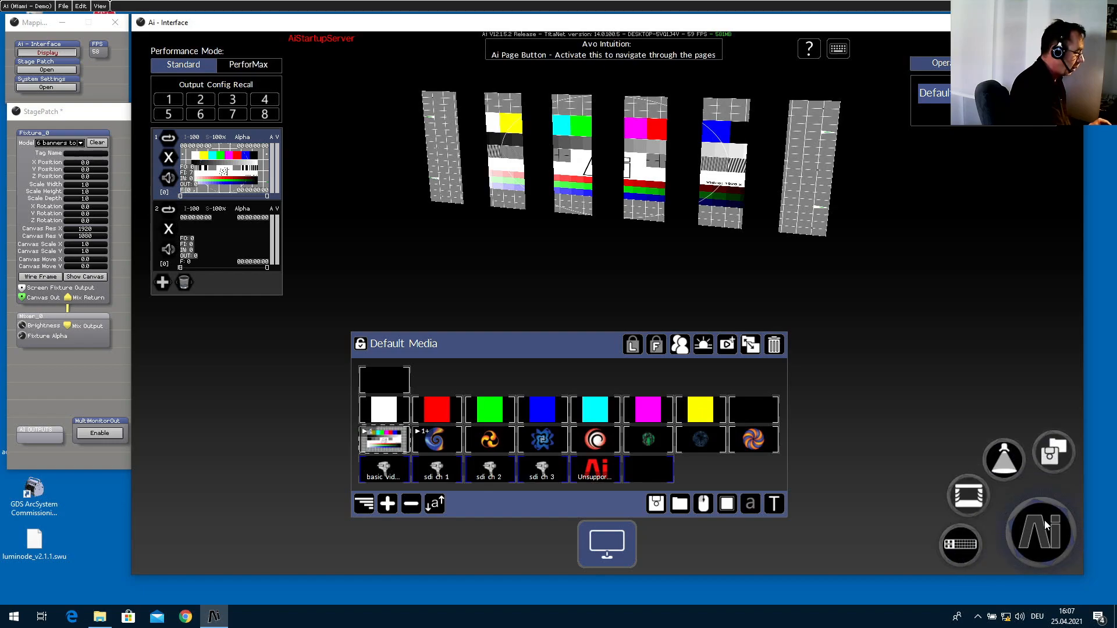
click(957, 544)
click(905, 498)
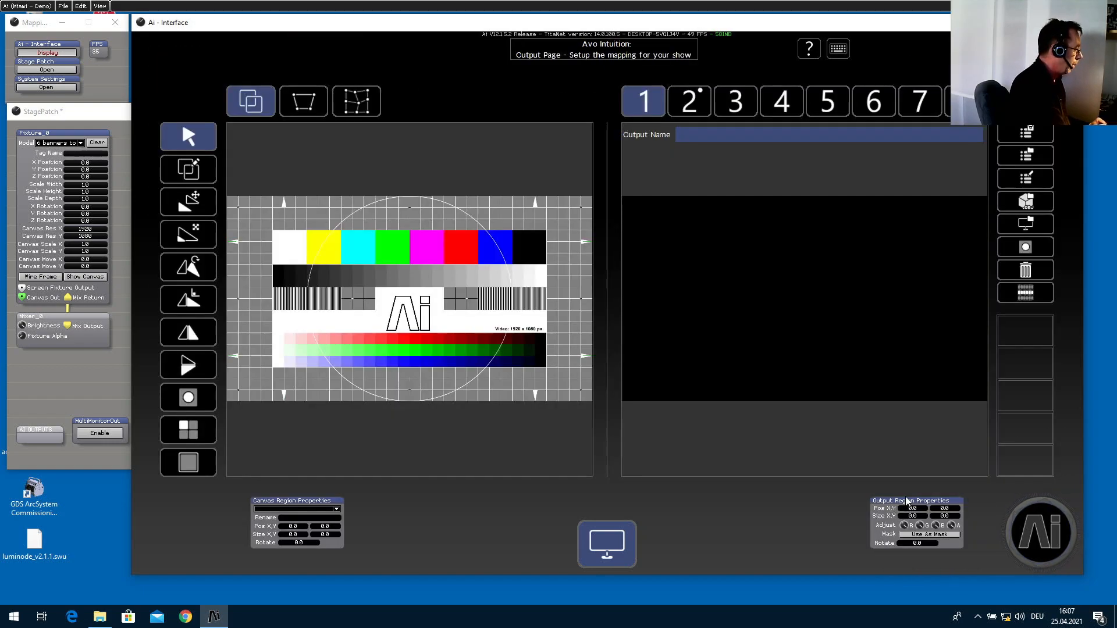
click(696, 106)
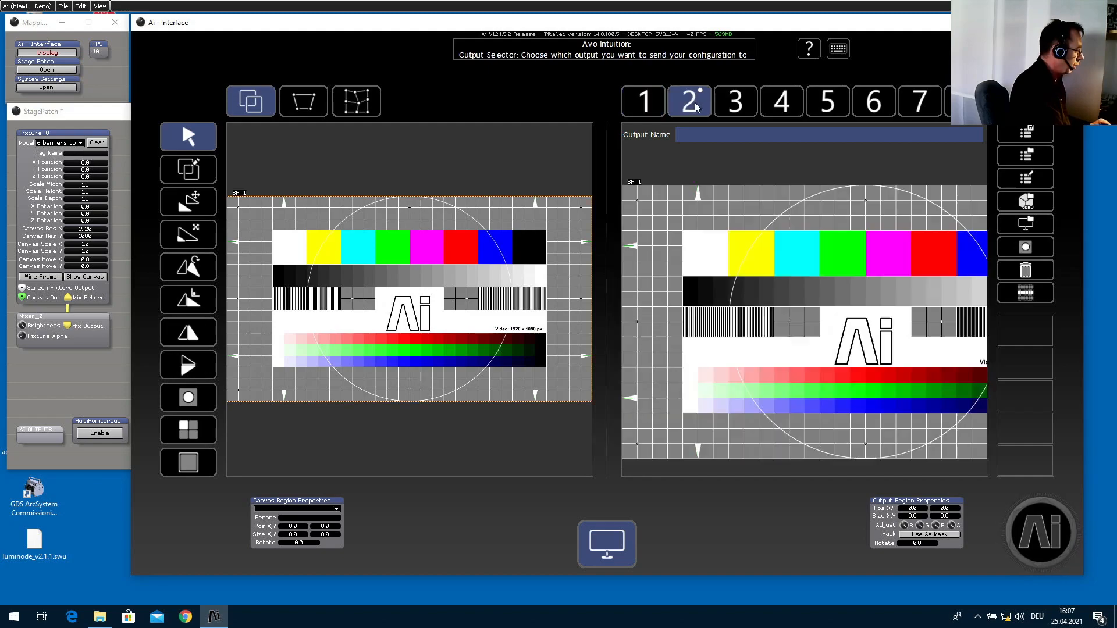
click(692, 295)
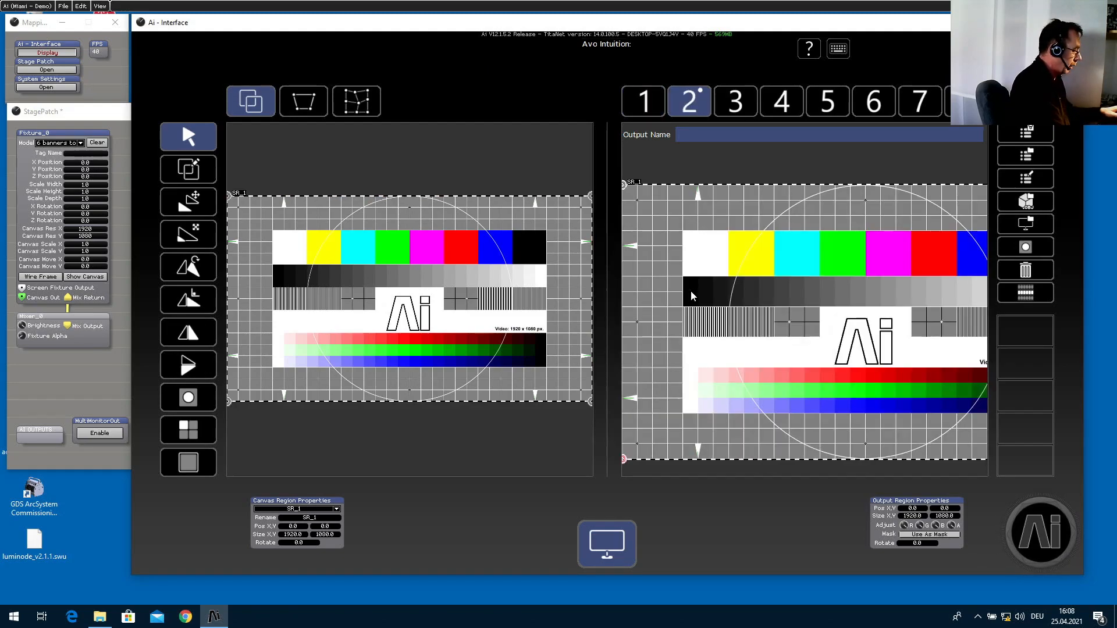
key(Delete)
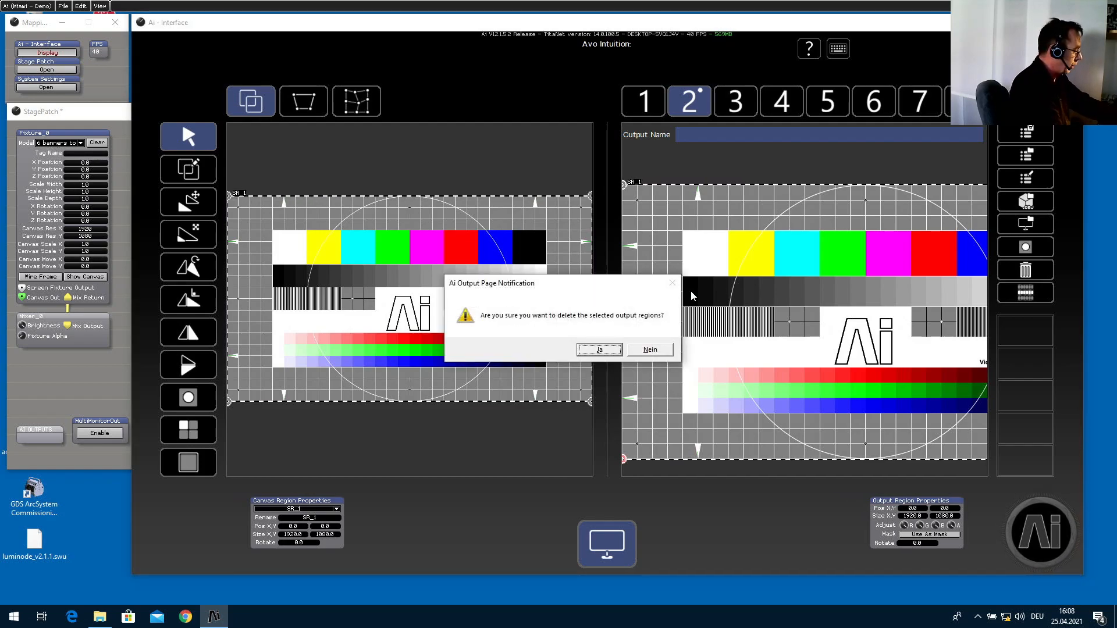
key(Return)
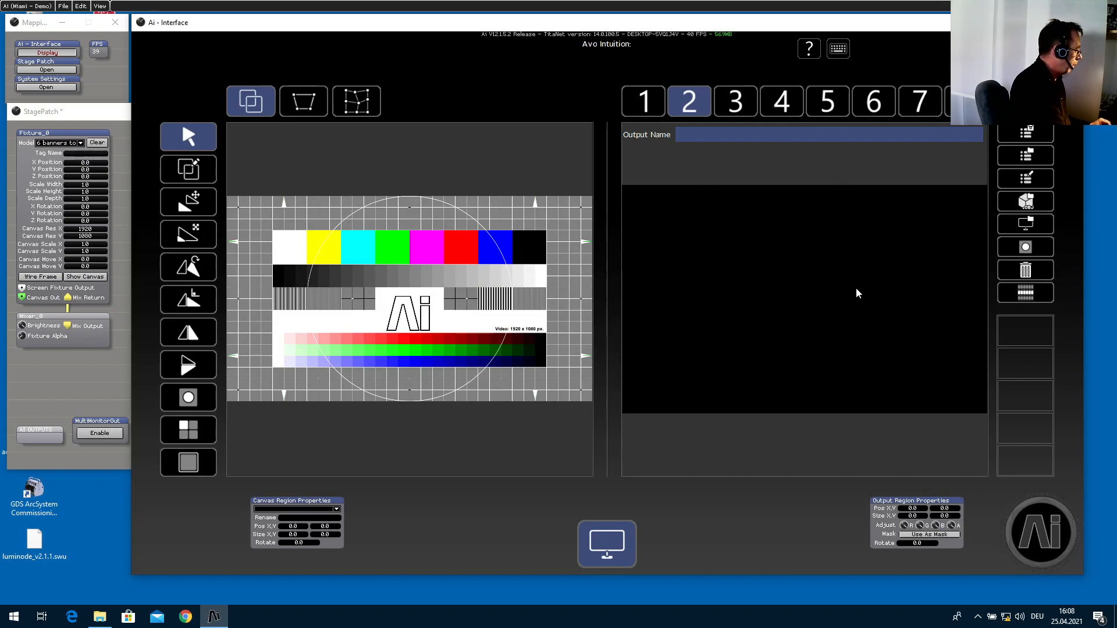
Return to the stage construction page, add a projector fixture and select it.
click(1057, 535)
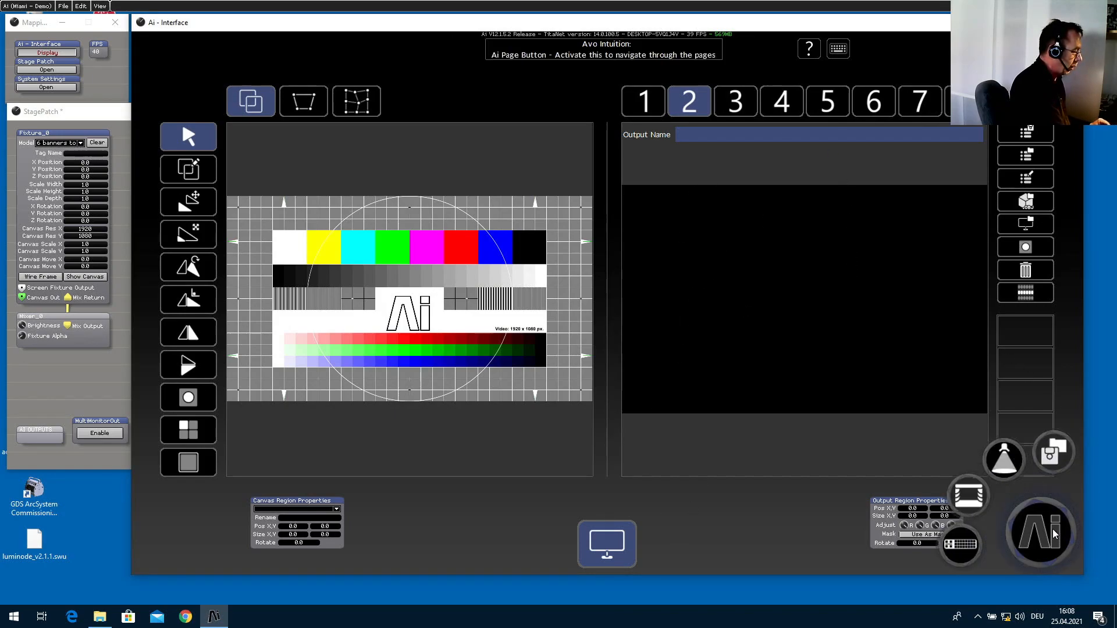
click(969, 502)
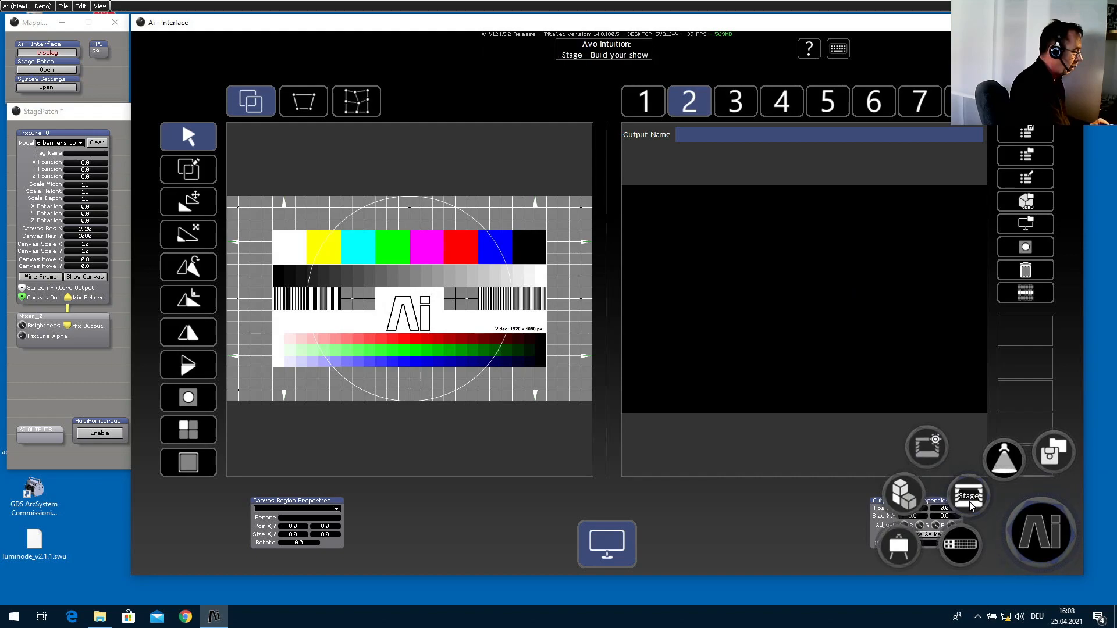
click(928, 447)
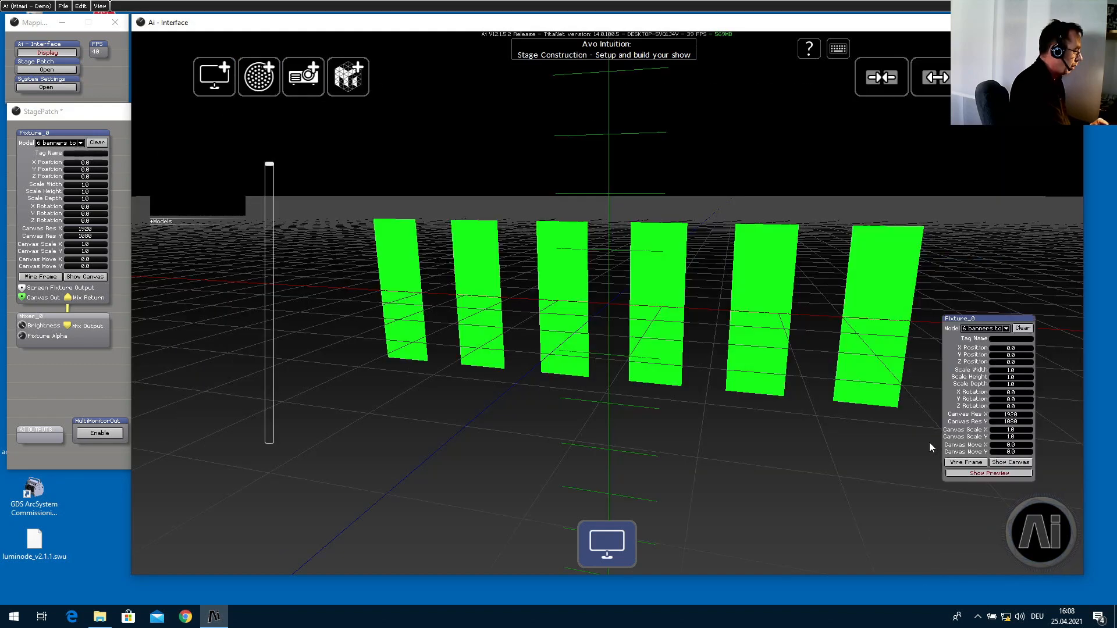
click(310, 78)
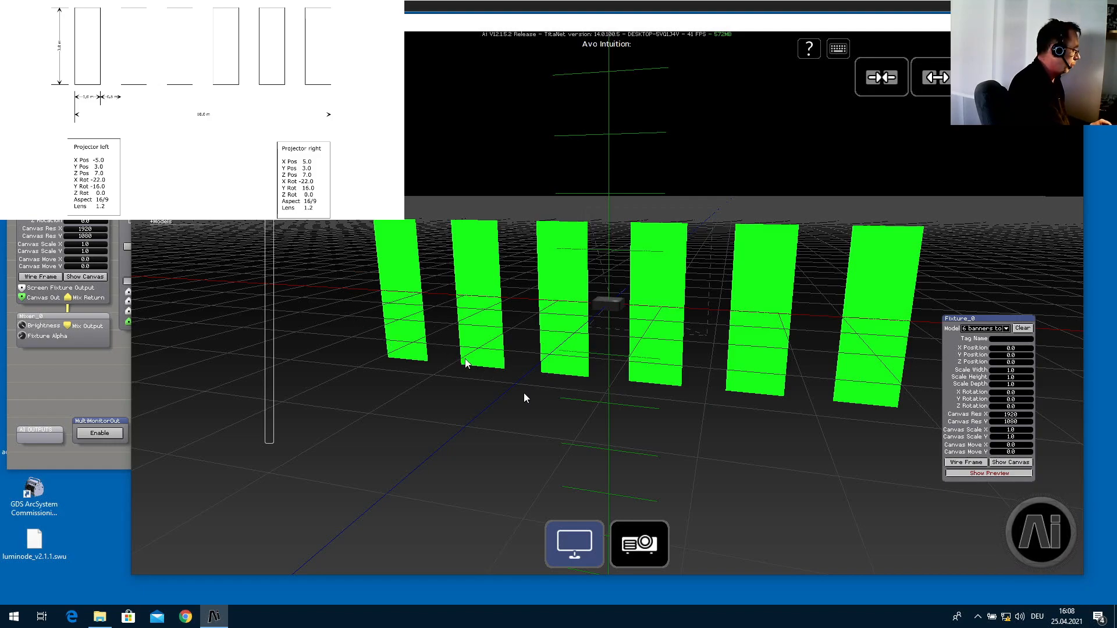
click(640, 546)
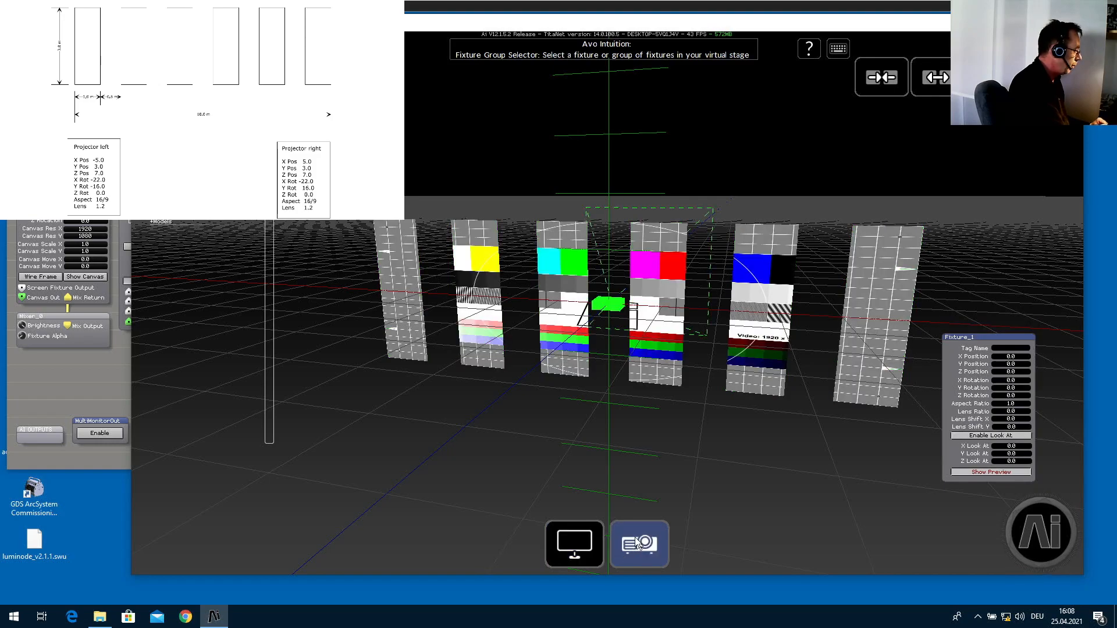
Set the projector's position to X -5, Y 3 and Z 7 for the left projector.
click(1023, 358)
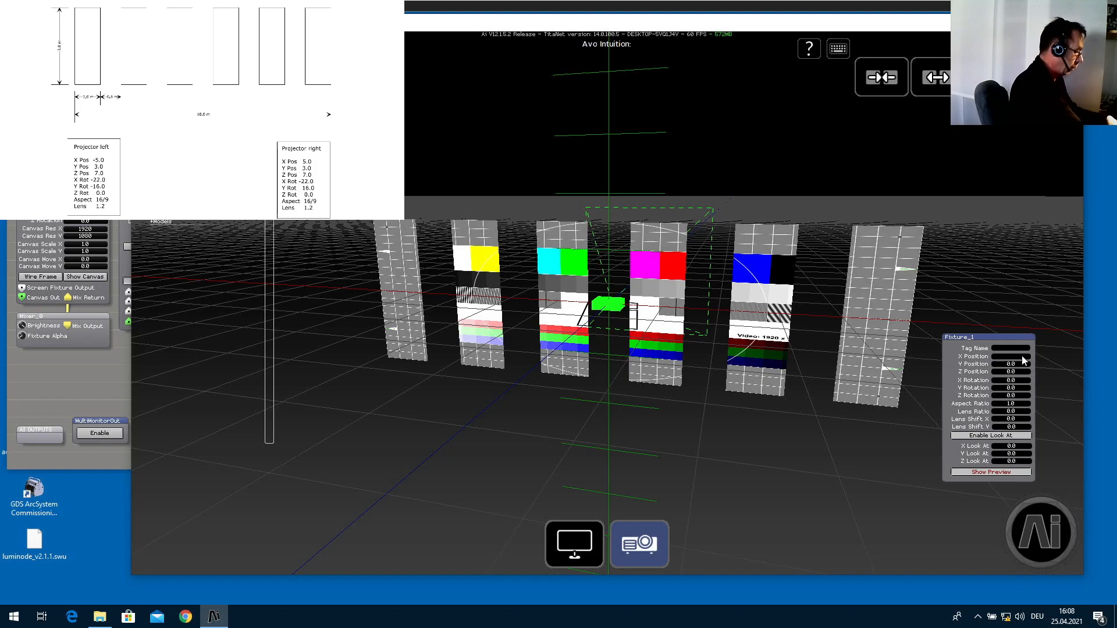
text(-5)
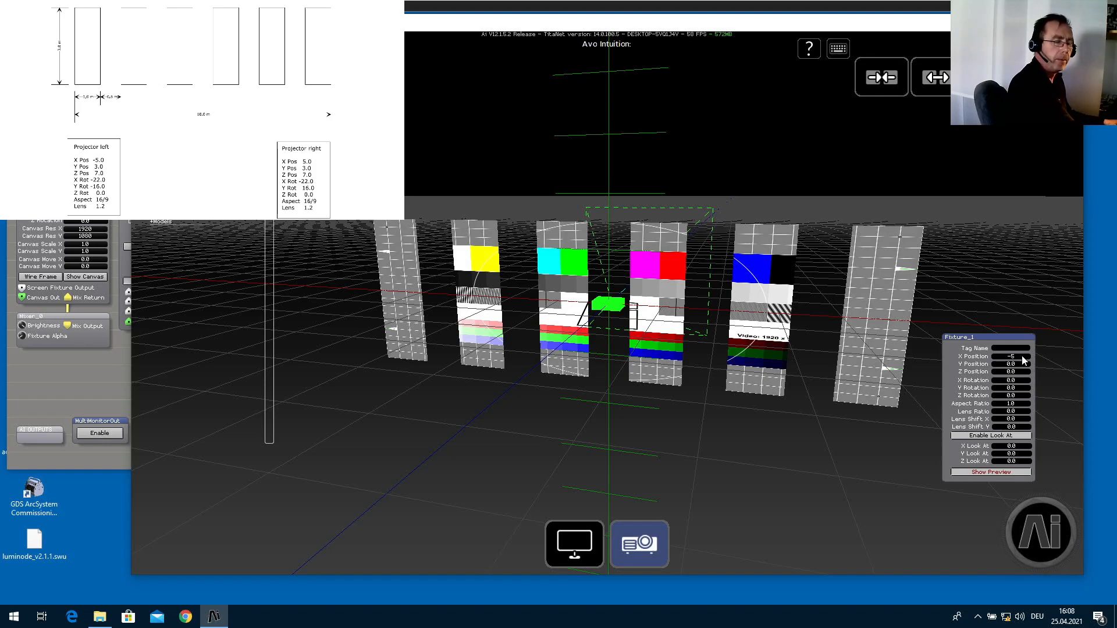
key(Return)
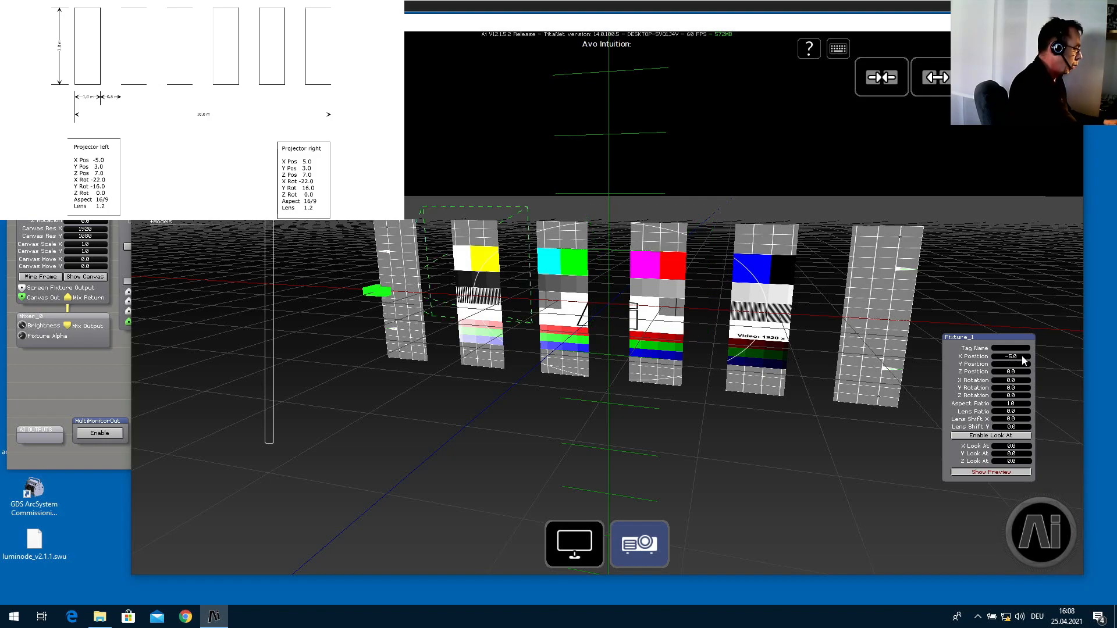
text(3)
key(Return)
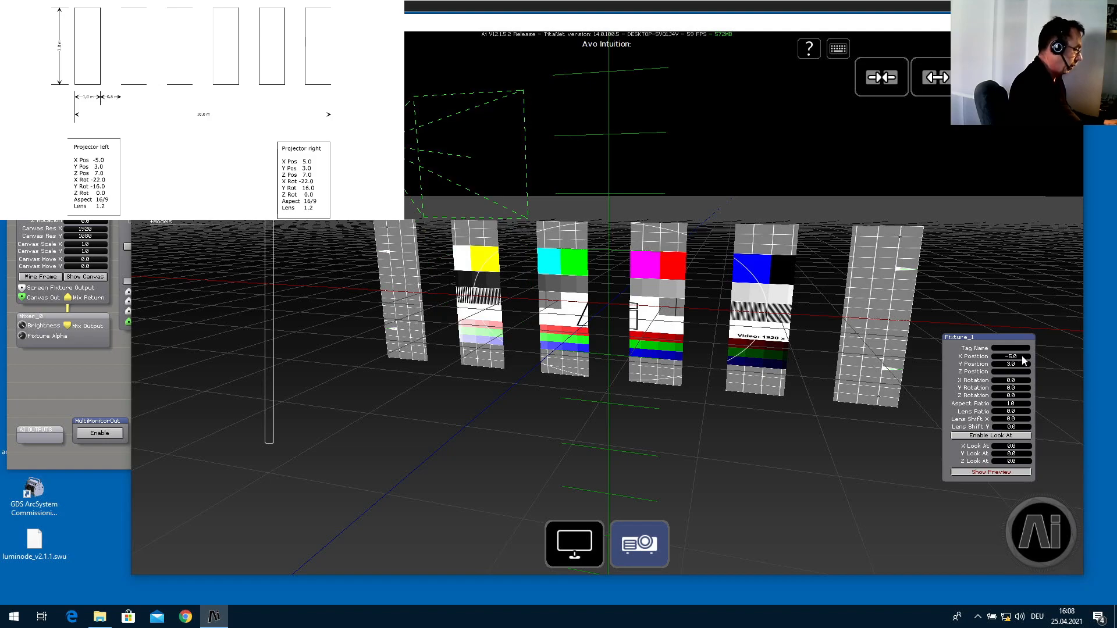
text(7)
key(Return)
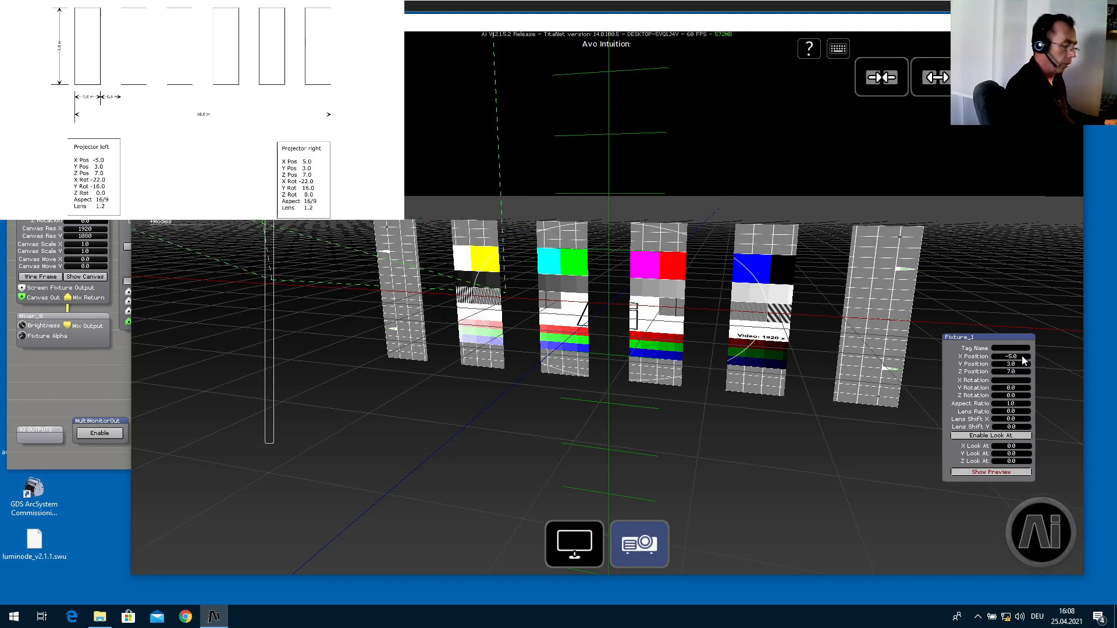
Set the left projector's rotation to X -22 and Y -16, its aspect ratio to 16/9 and its lens ratio to 1.2.
text(-22)
key(Return)
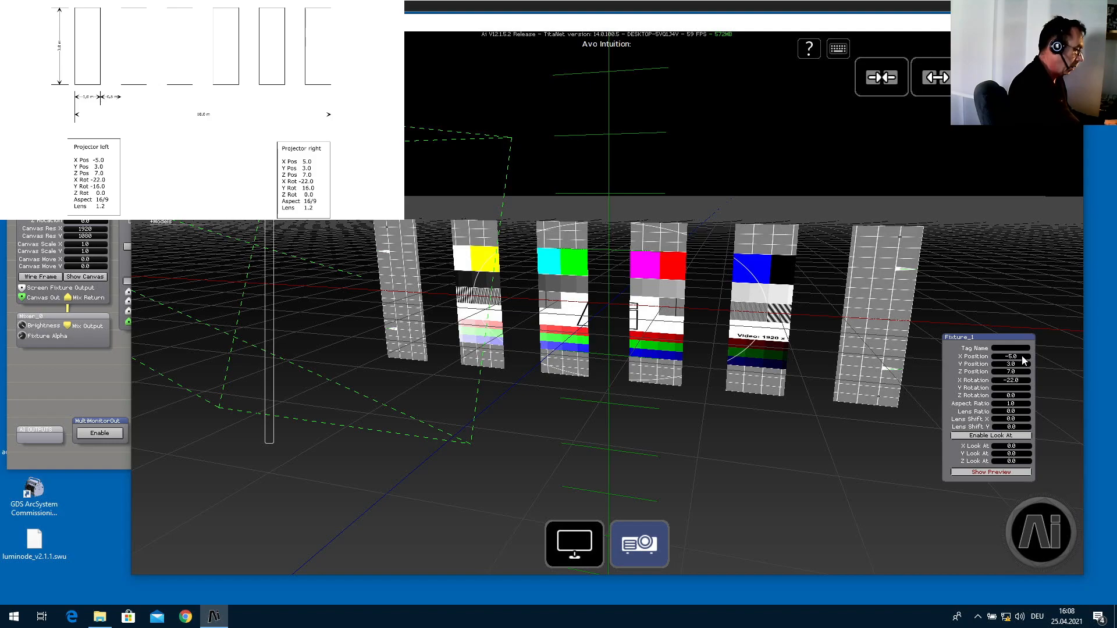
text(-16)
key(Return)
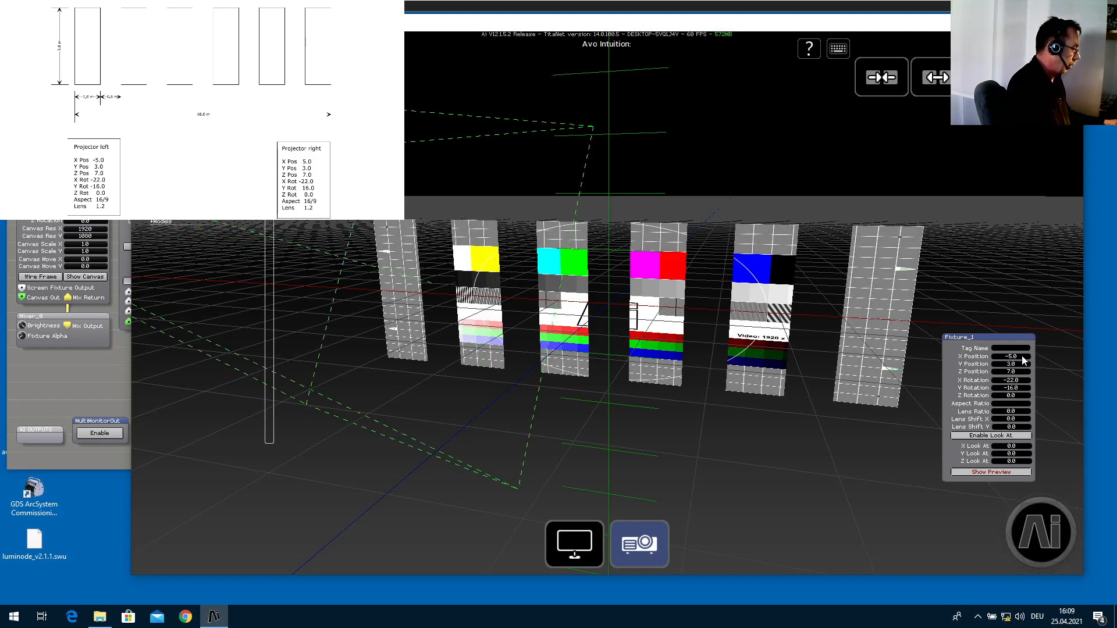
text(1)
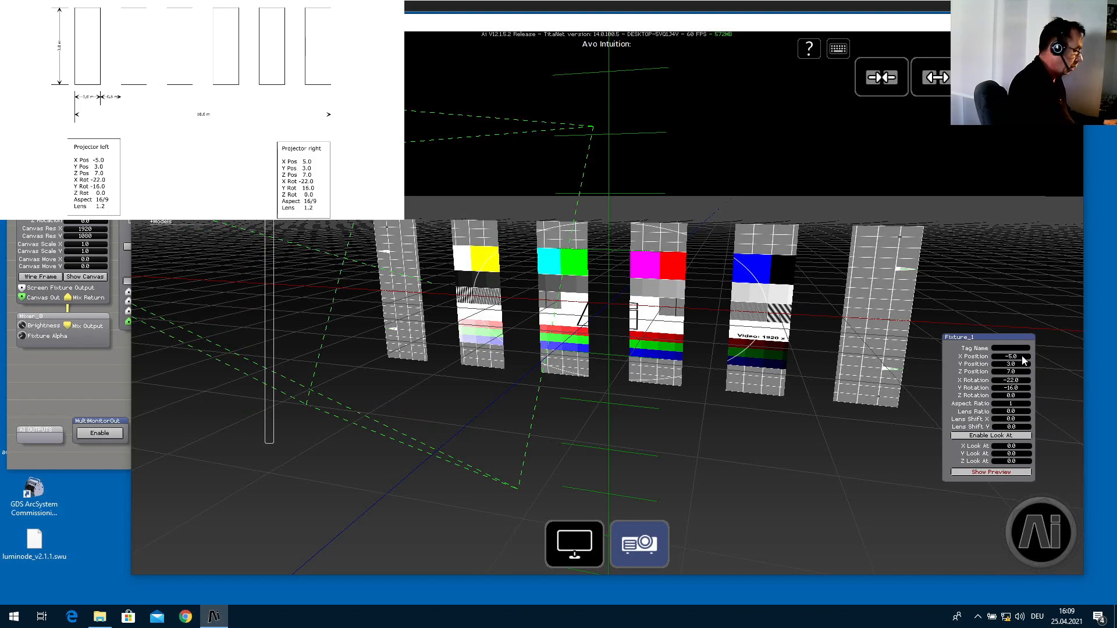
text(6/9)
key(Return)
text(1.2)
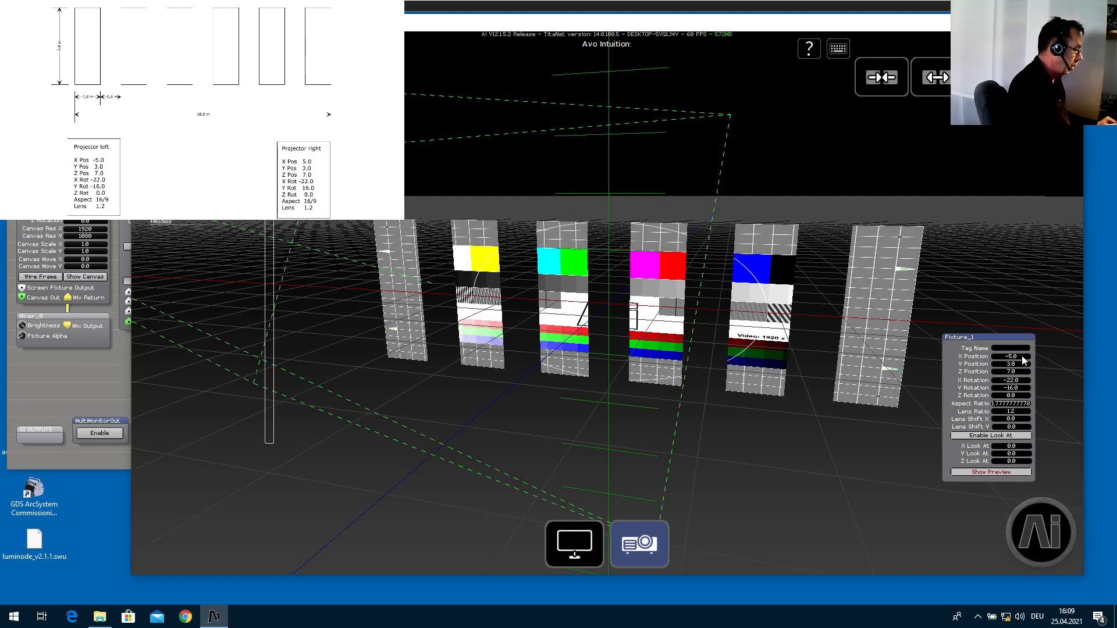
key(Return)
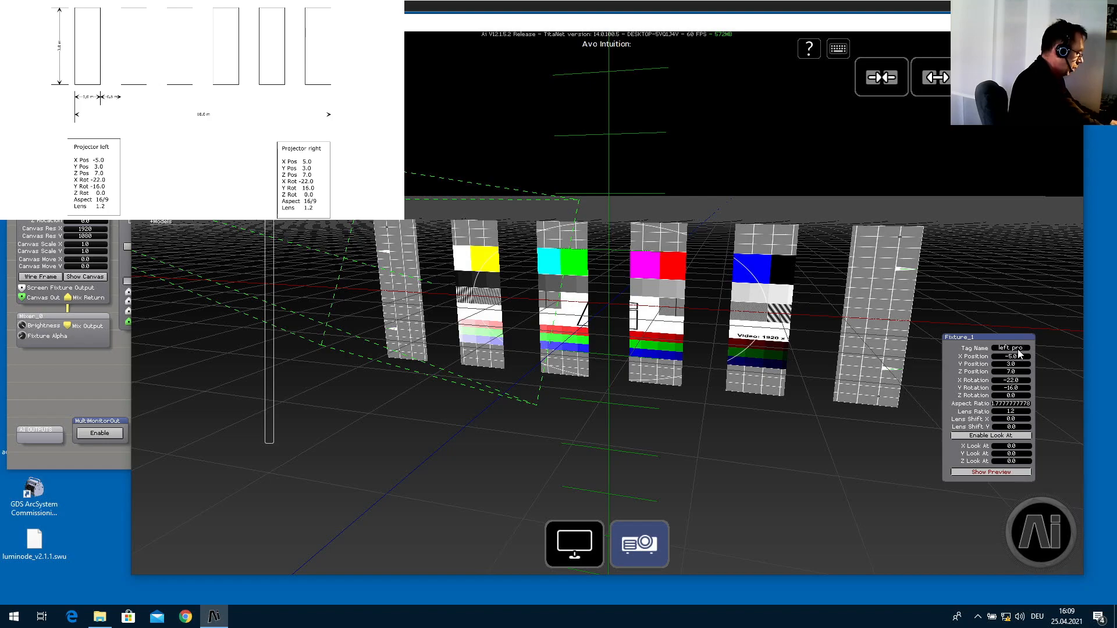
Tag the first projector fixture as "left proj." and reselect it.
text(j)
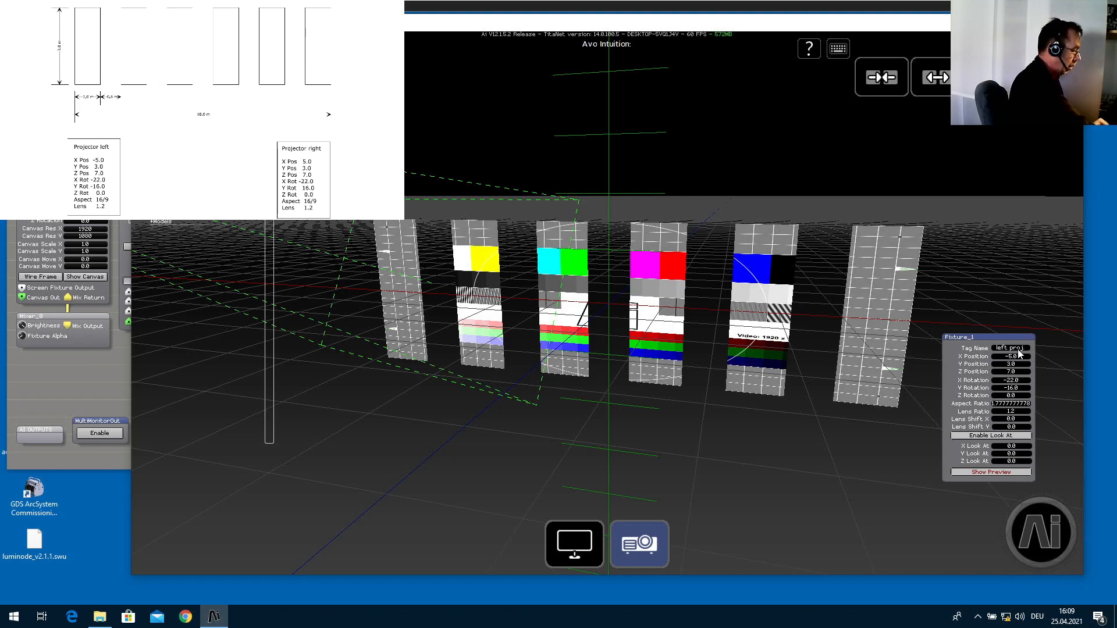
key(Return)
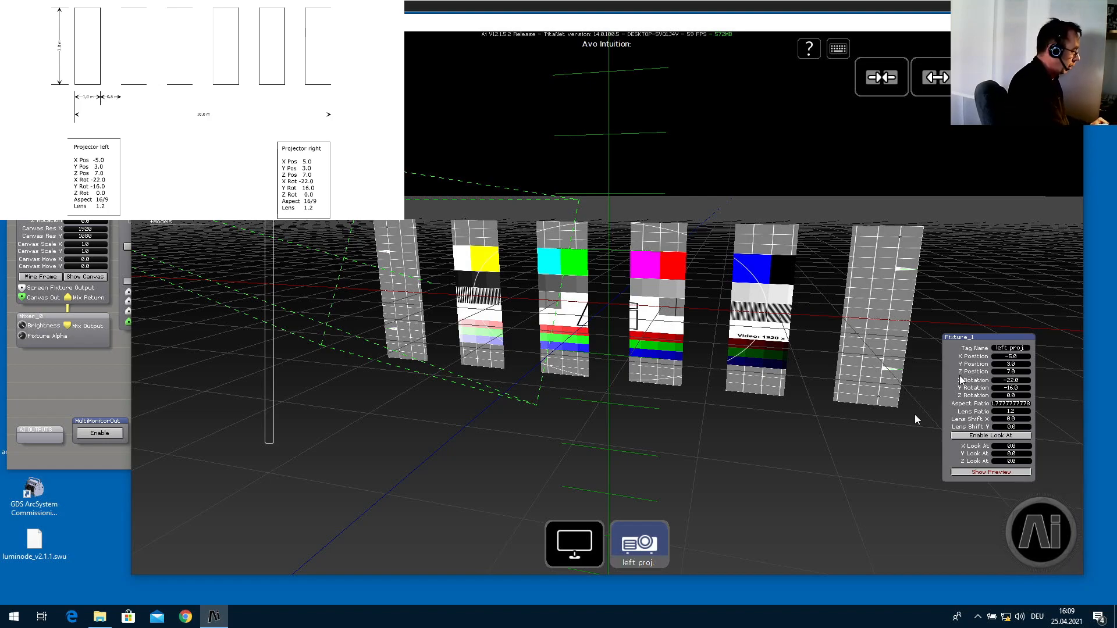
click(643, 545)
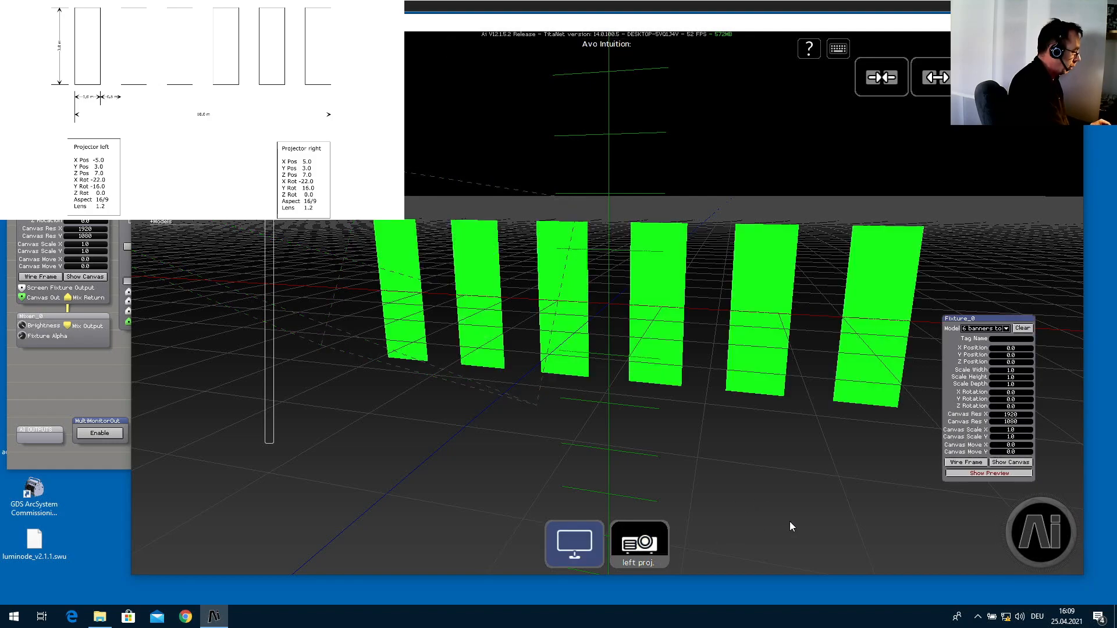
click(652, 546)
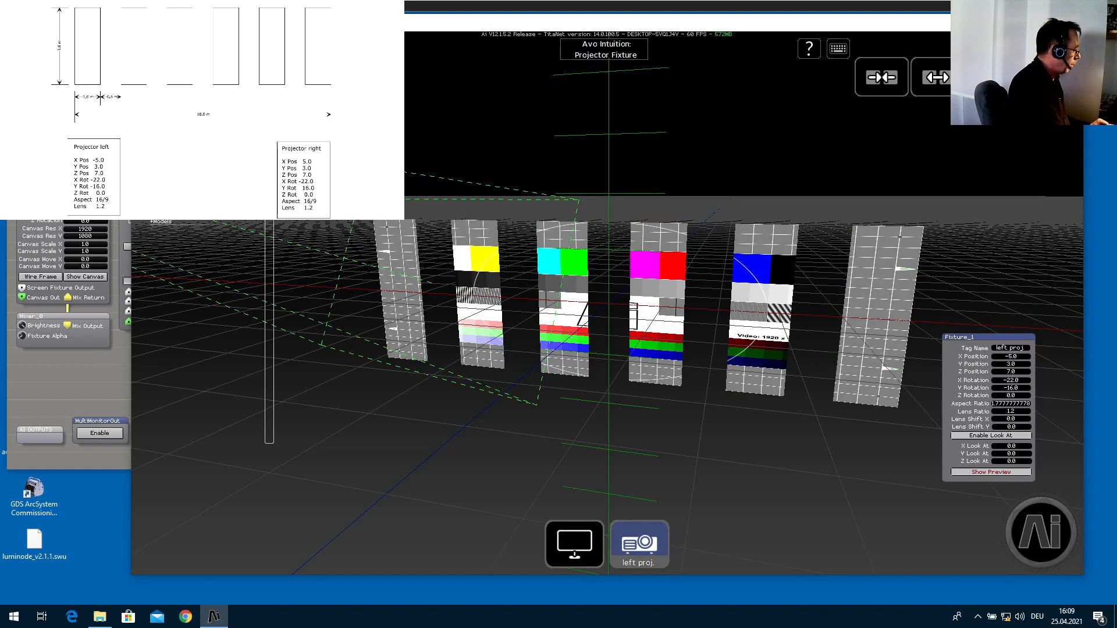
Add a second projector fixture, copy the left projector's settings to it and tag it "right proj.".
click(222, 77)
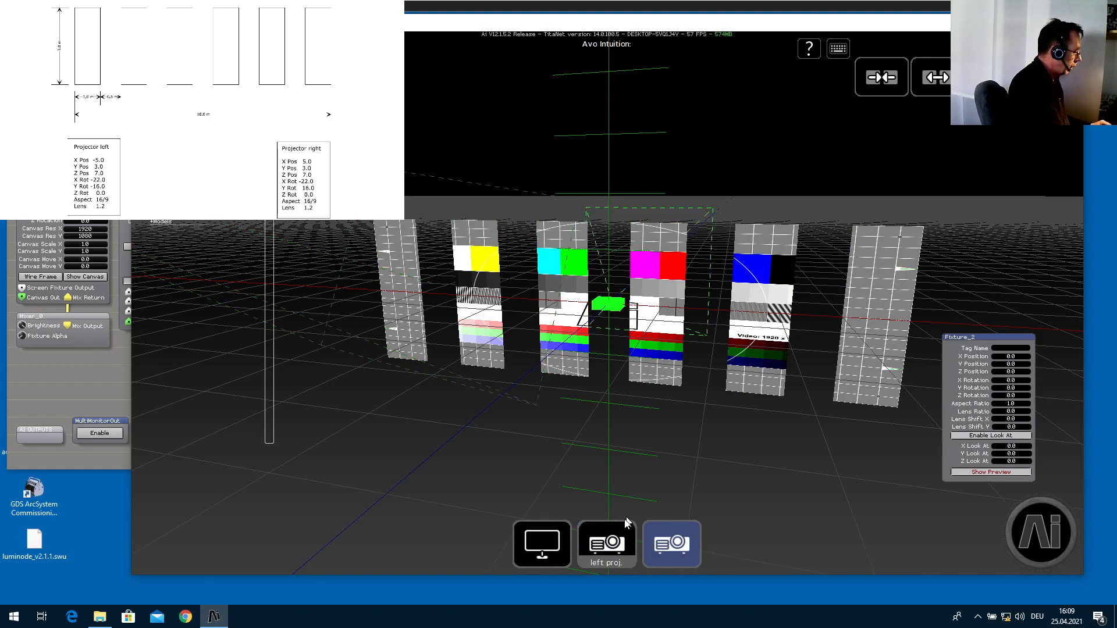
click(614, 542)
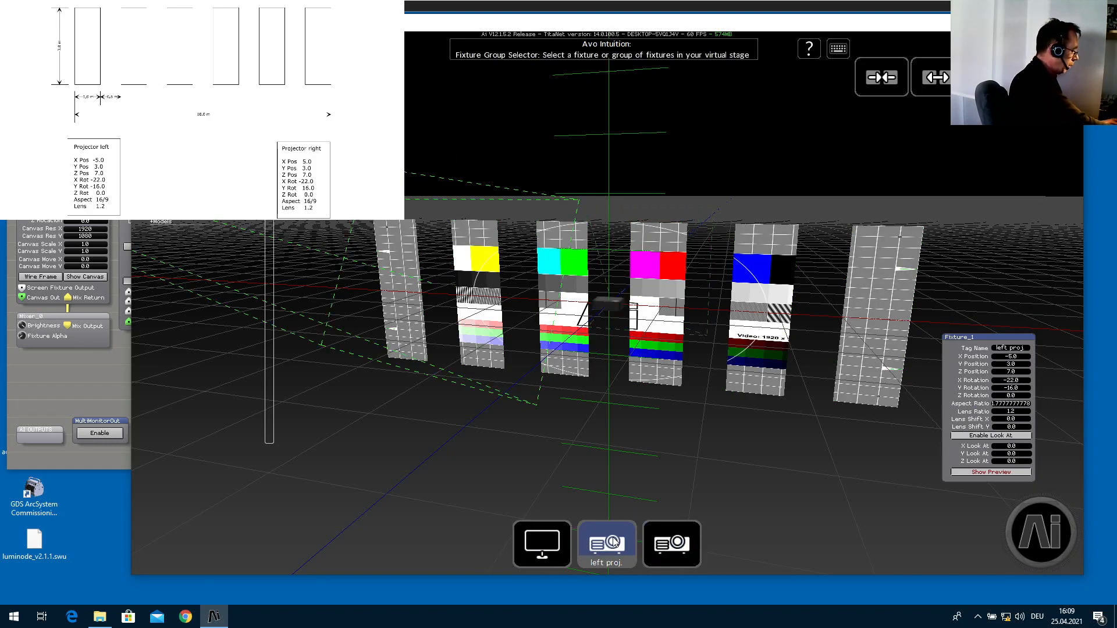
click(660, 553)
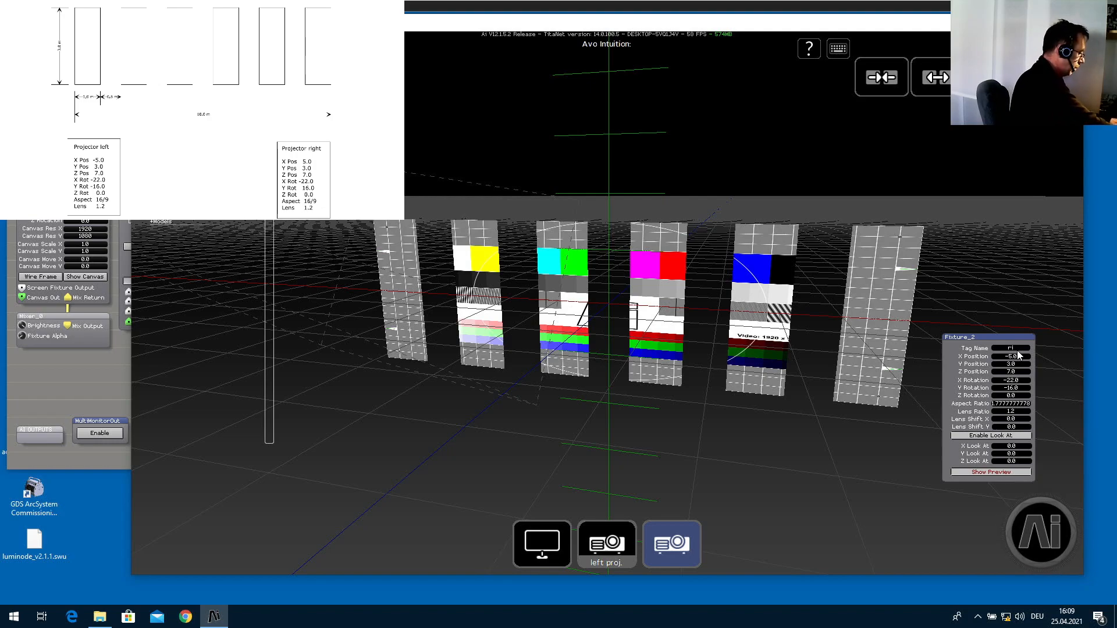
text(ight proj)
key(Tab)
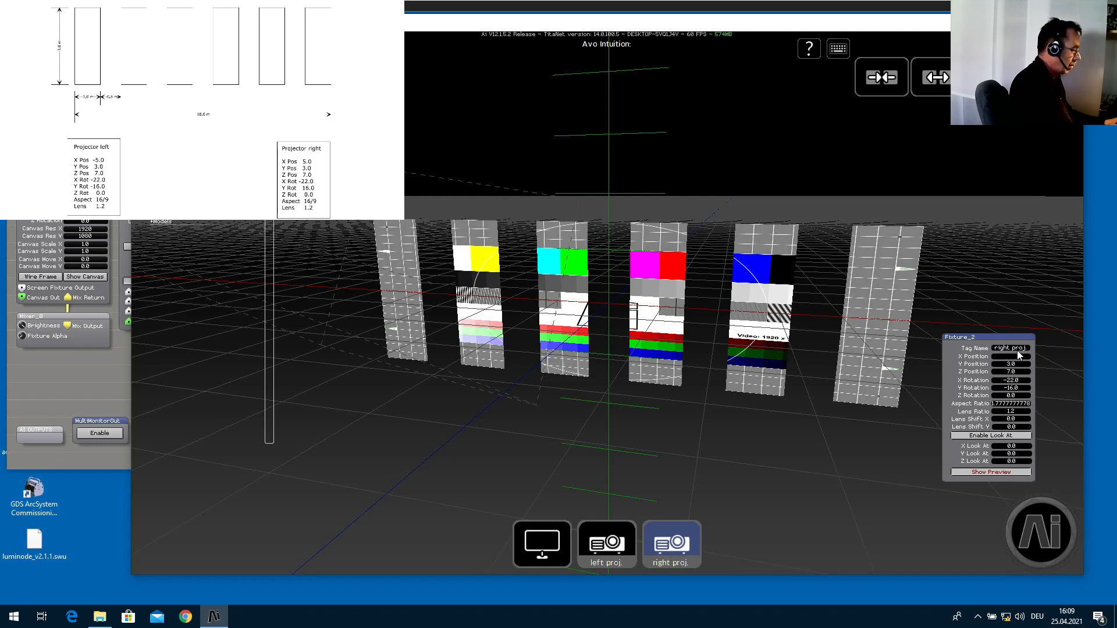
Set the right projector's position to X 5 and Y 3, and its rotation to X -22 and Y 16.
text(5)
key(Tab)
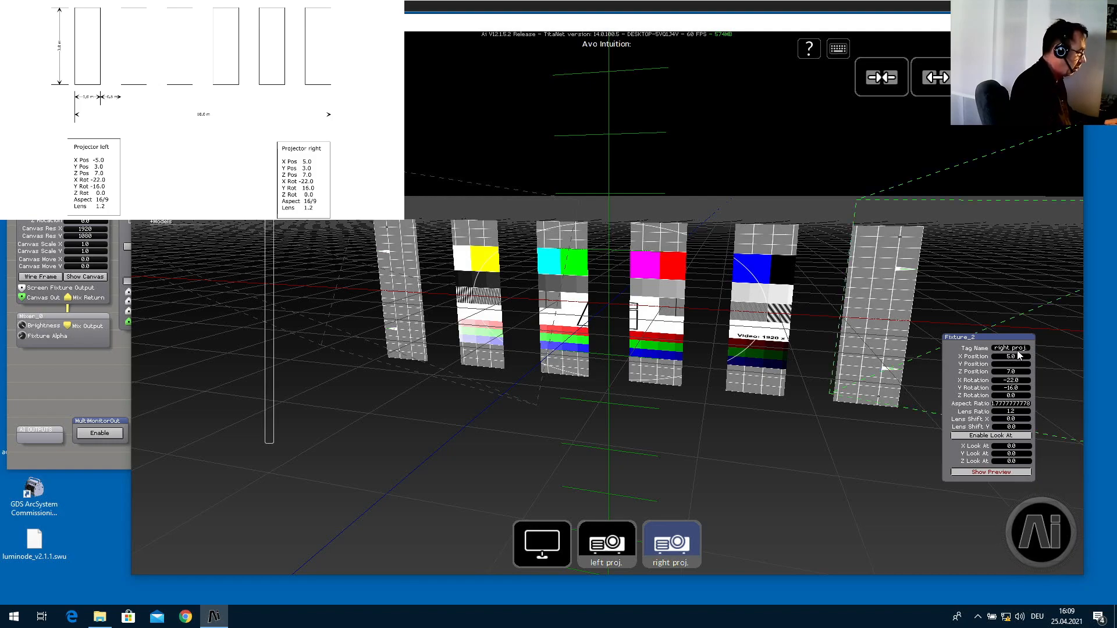
text(3)
key(Tab)
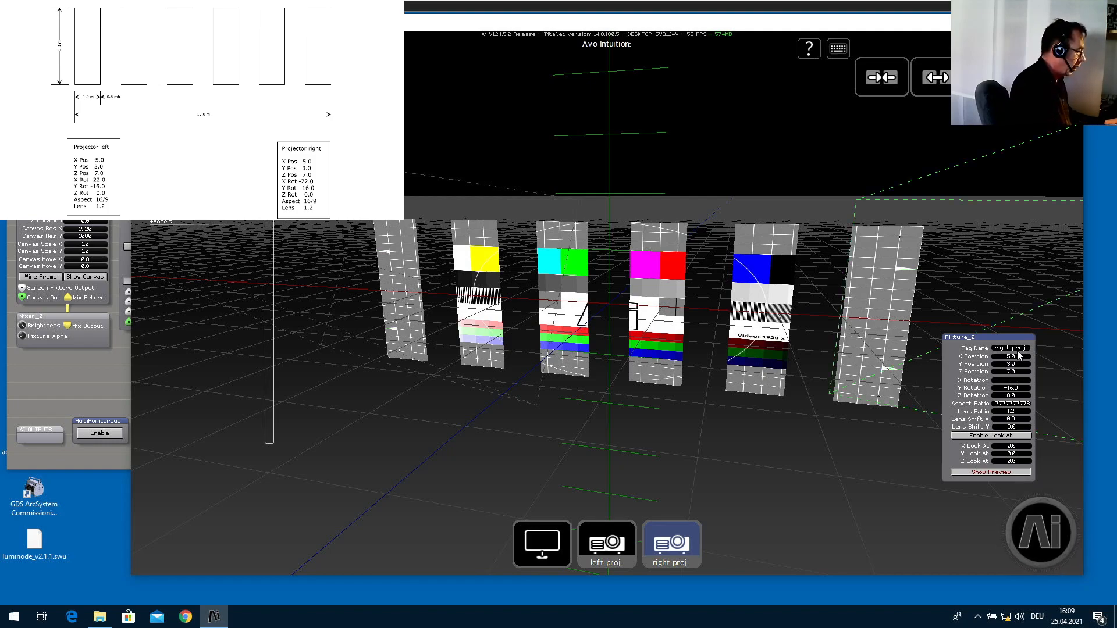
text(-22)
key(Tab)
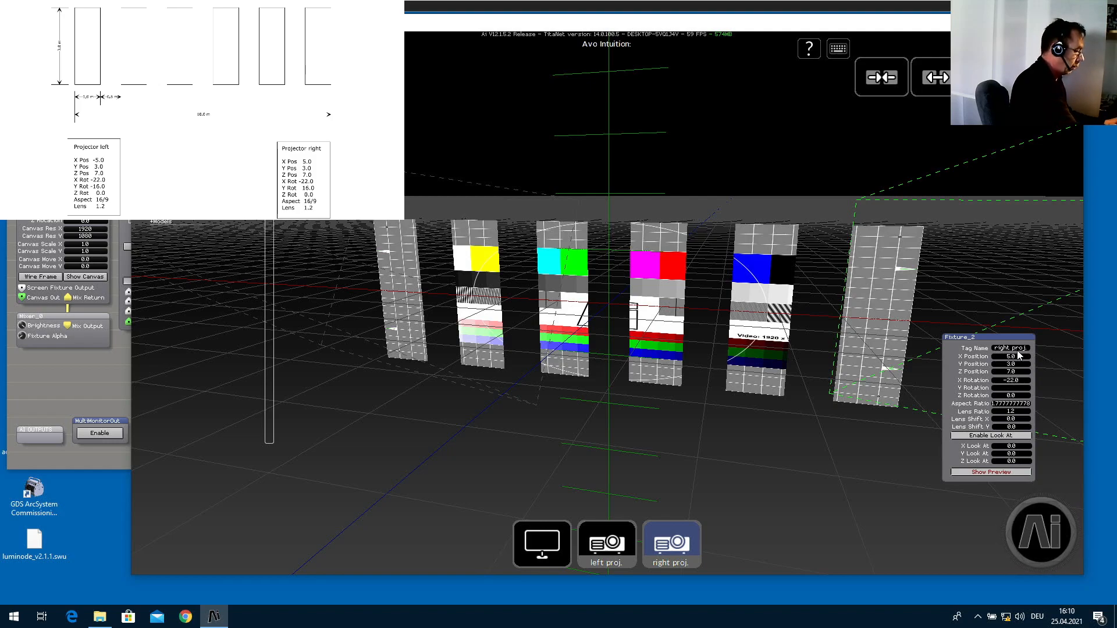
text(16)
key(Tab)
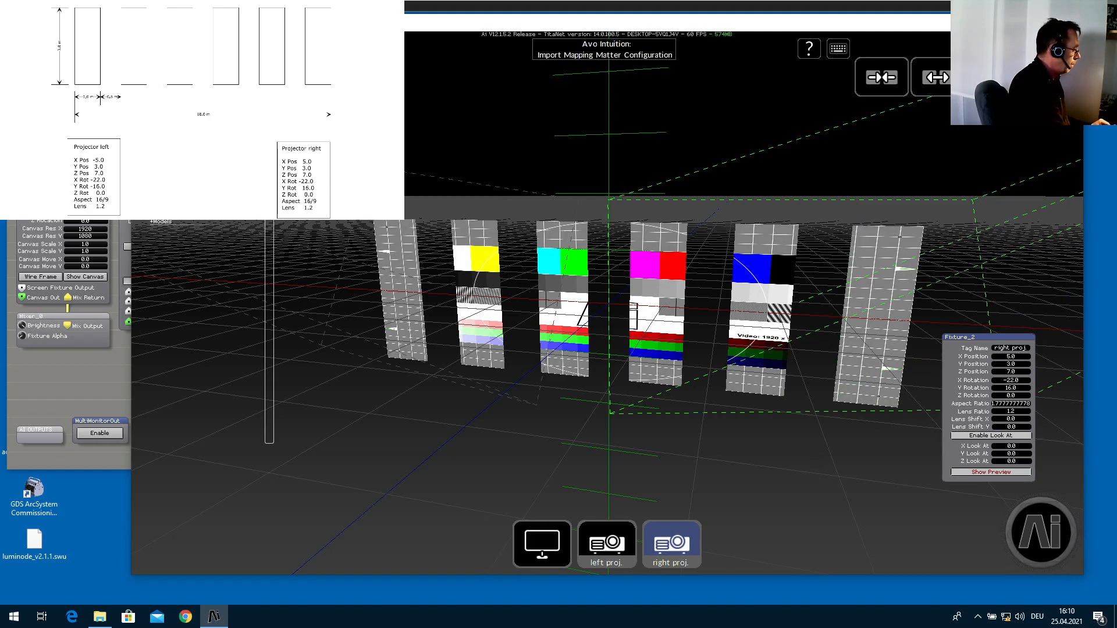
Maximize the stage window and add a third projector fixture with Z position 12, aspect ratio 16/9 and lens ratio 1.
drag(339, 35, 517, 89)
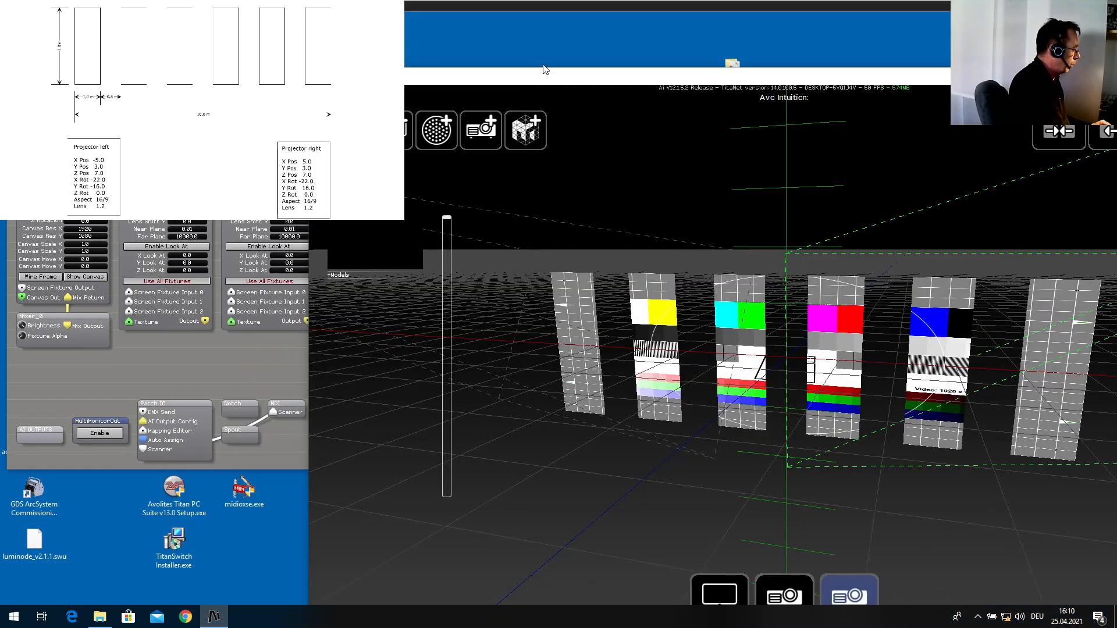
double_click(533, 78)
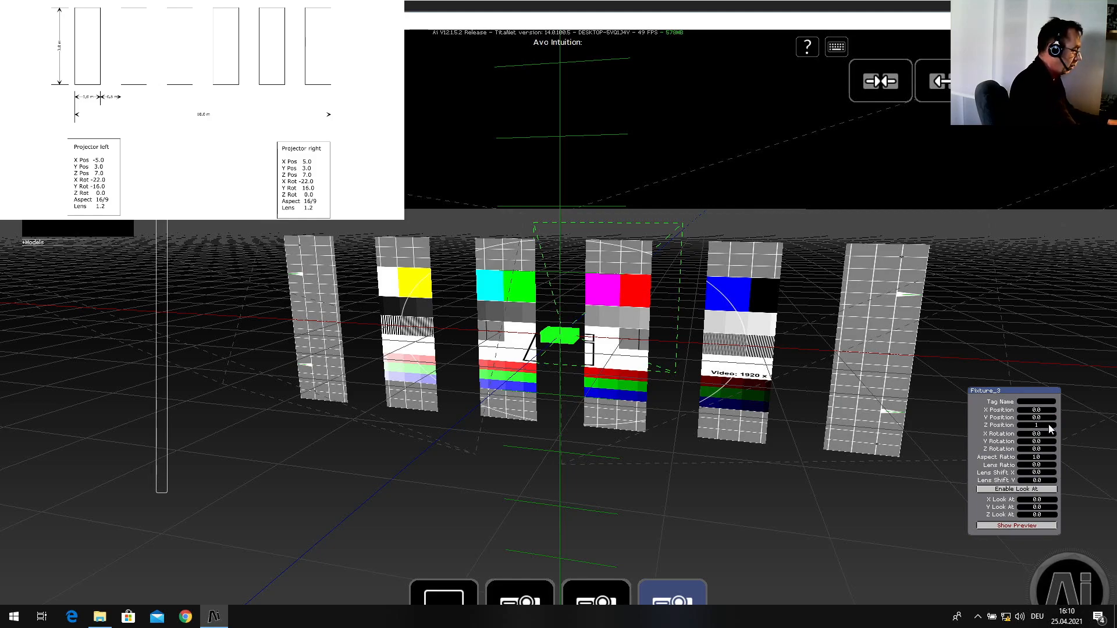
key(Tab)
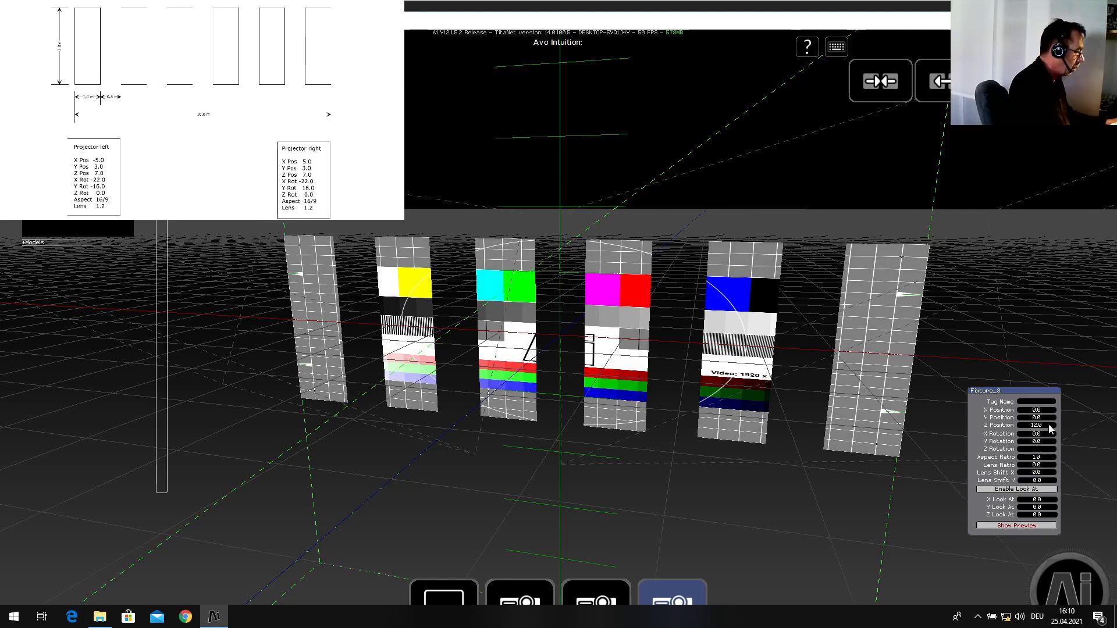
key(Tab)
text(16)
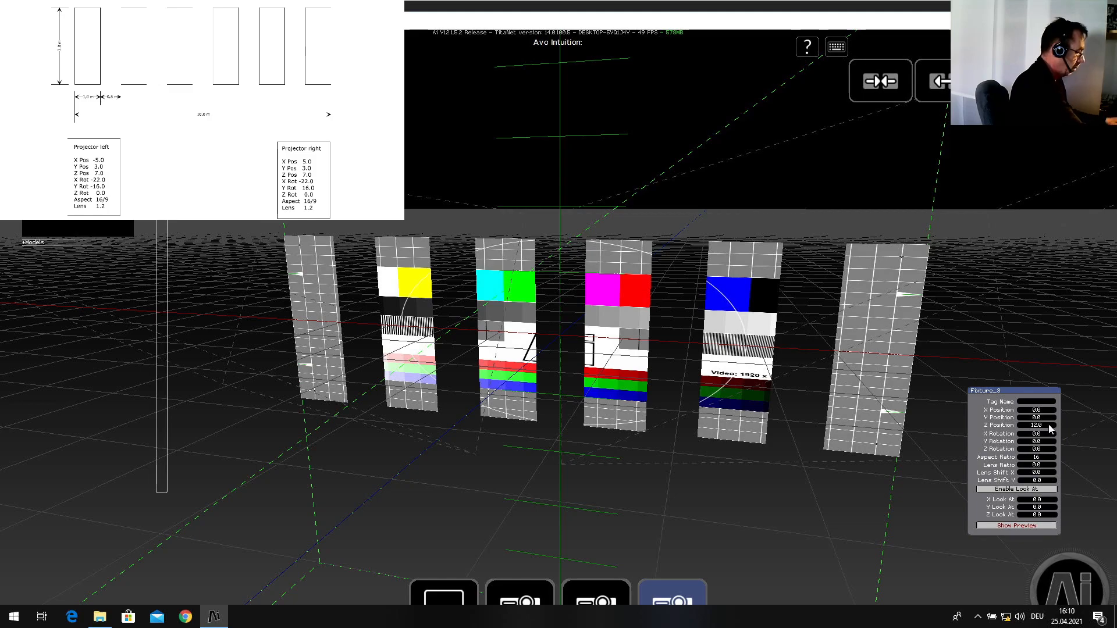
text(/9)
key(Tab)
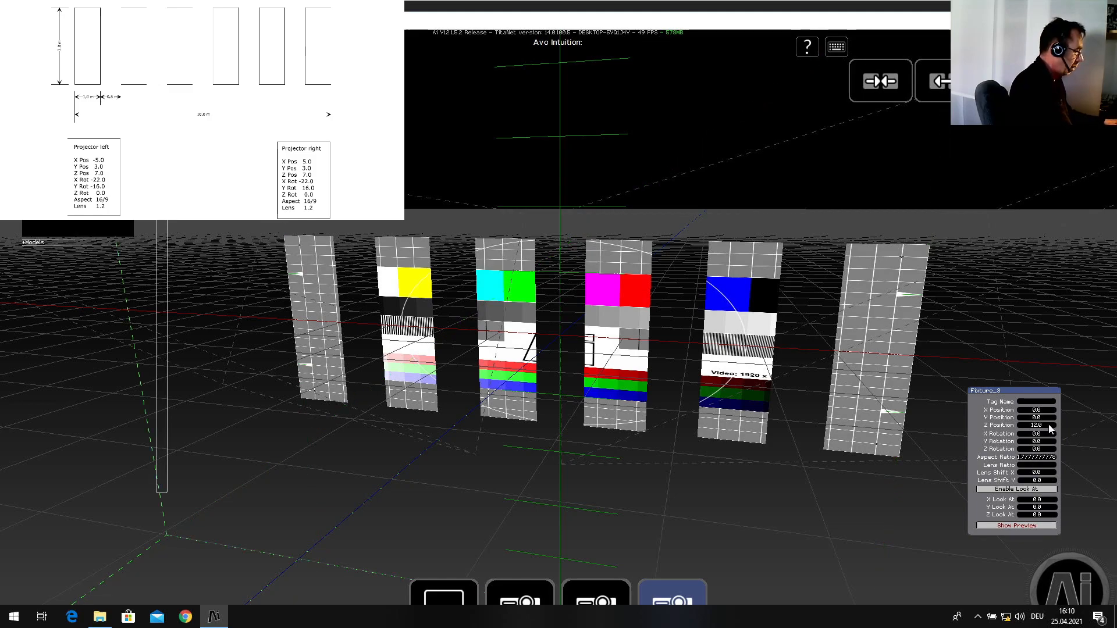
text(1)
key(Tab)
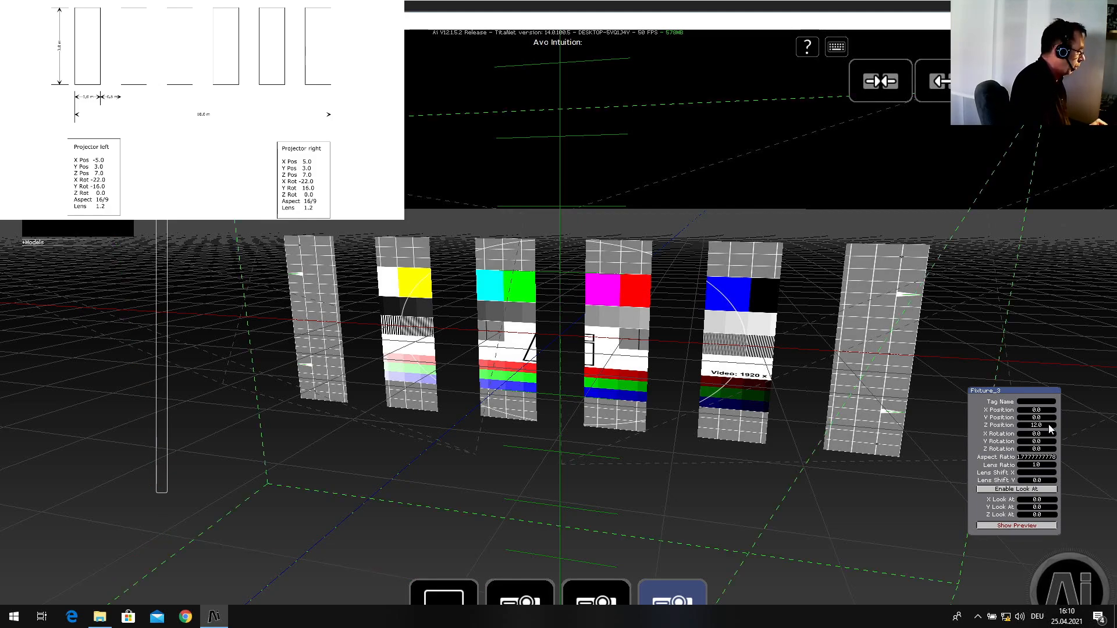
scroll(631, 413, down, 3)
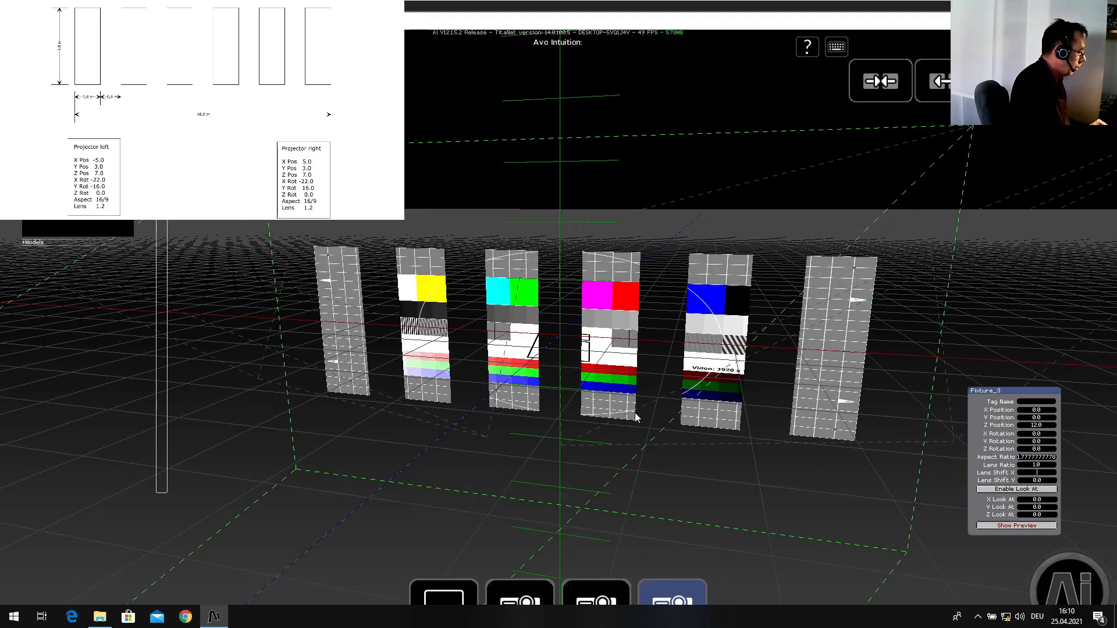
scroll(637, 413, down, 3)
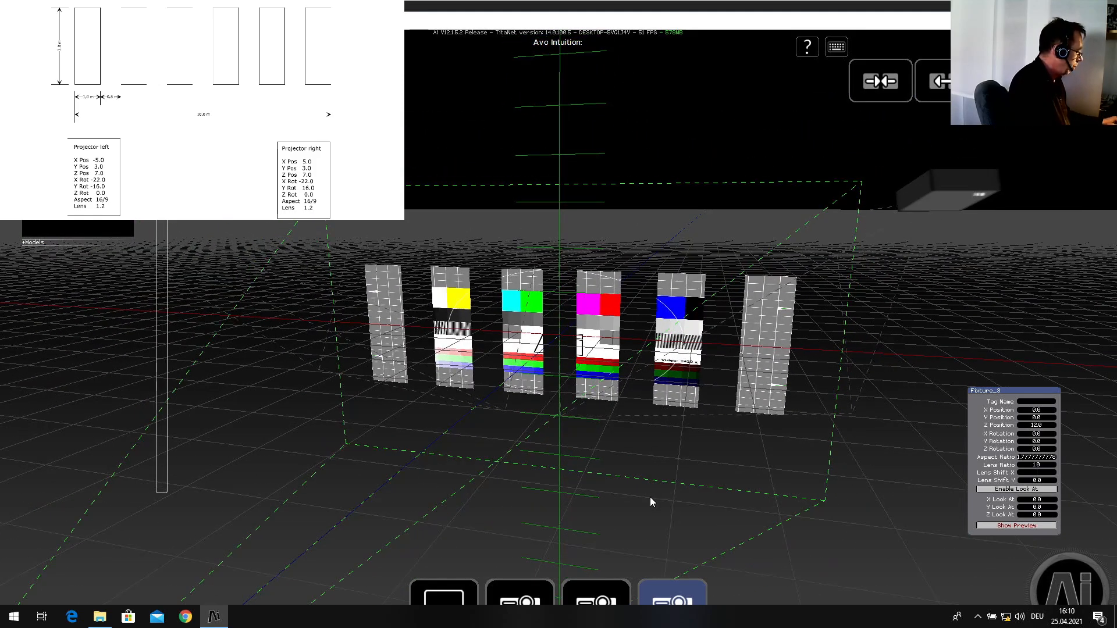
drag(650, 496, 666, 449)
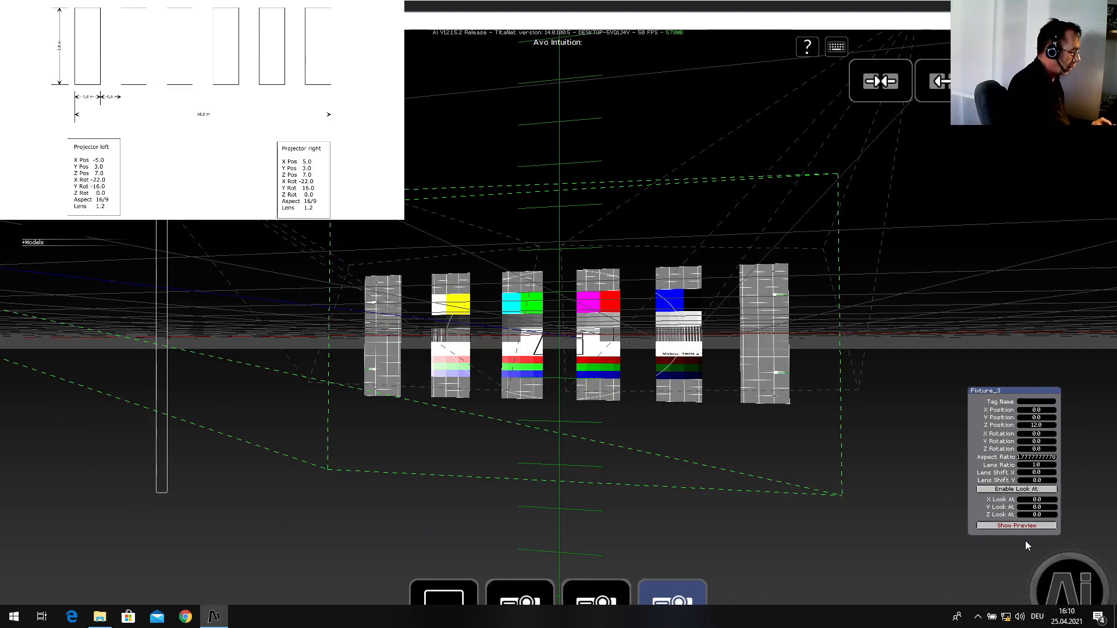
Restore the stage window from its maximized state and narrow it to uncover the patch window behind it.
click(1069, 577)
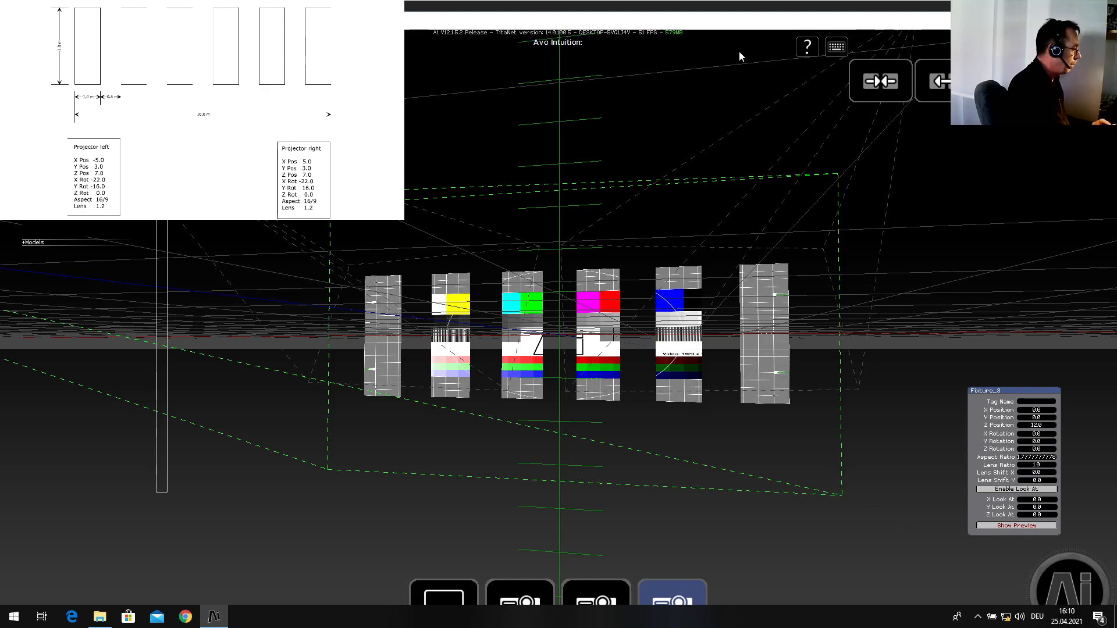
key(alt+Return)
key(alt+Return)
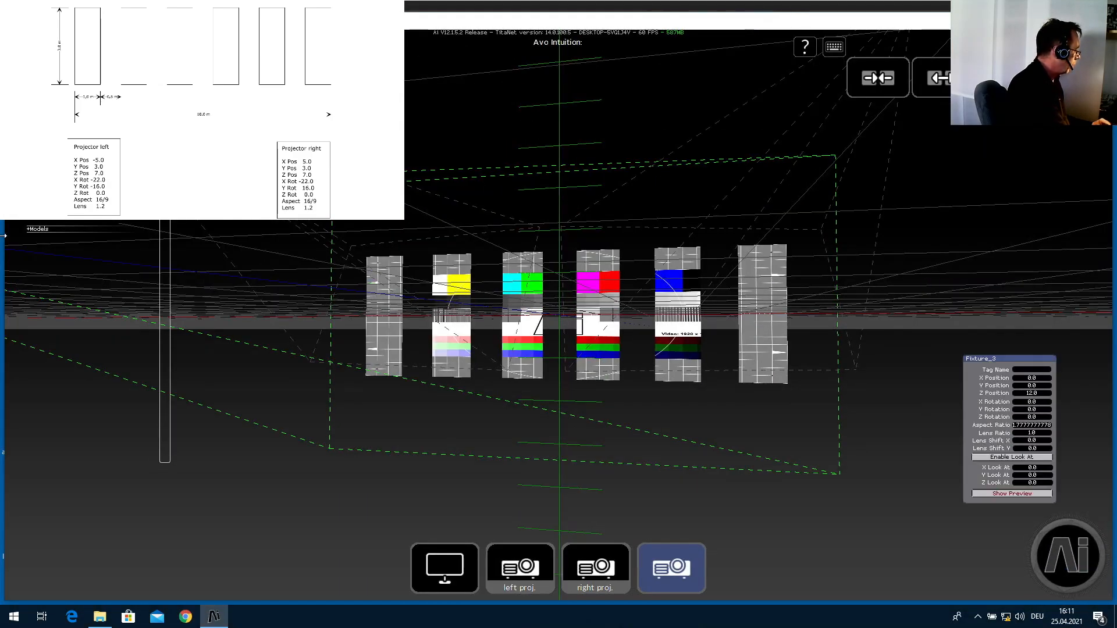
drag(5, 234, 135, 225)
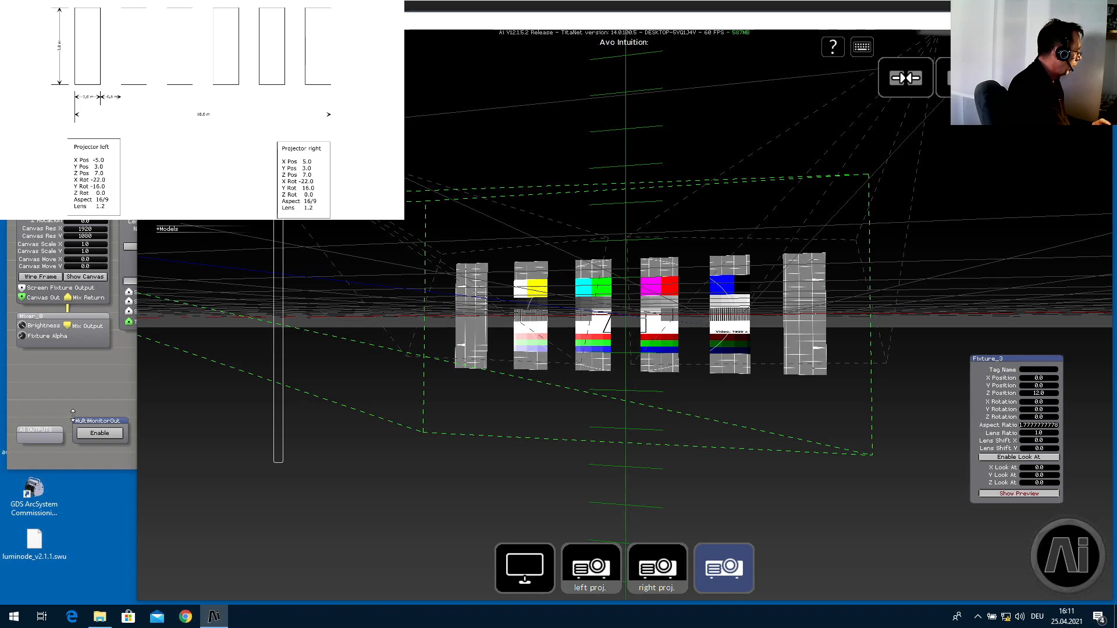
Open the AI OUTPUTS patch and make its window taller for free space beneath the output modules.
double_click(32, 441)
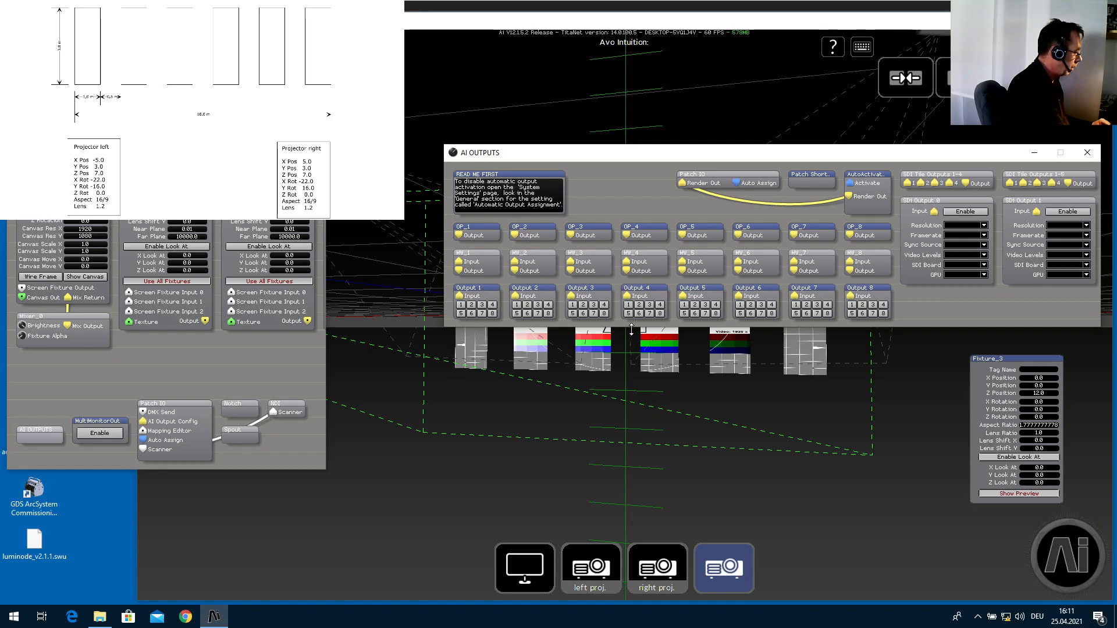
drag(631, 329, 641, 405)
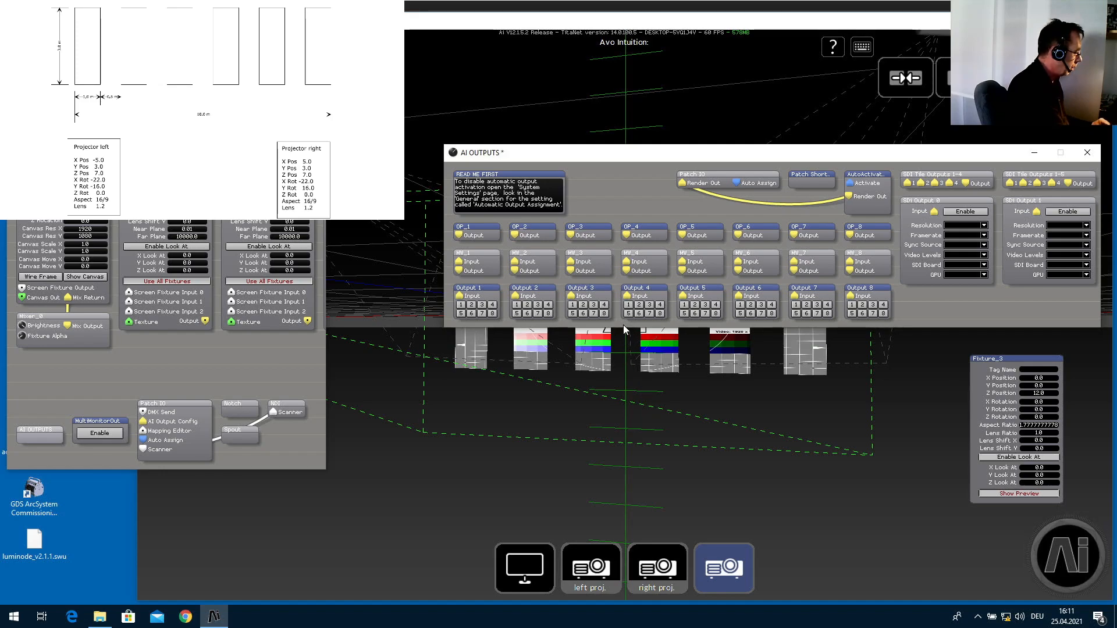
drag(623, 330, 635, 389)
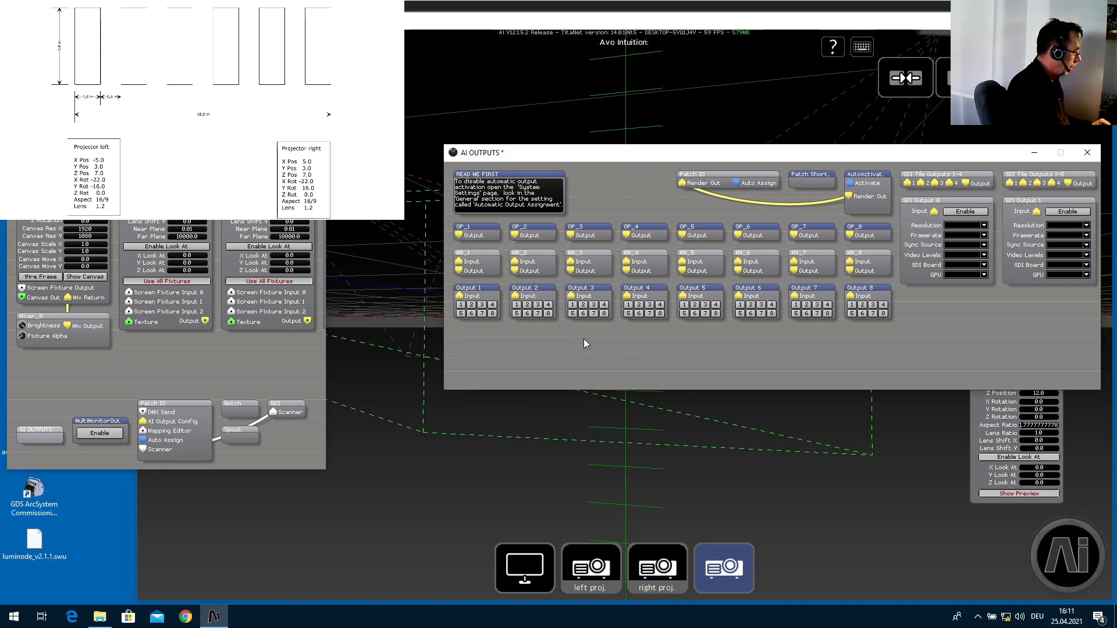
Insert a GL Window module into the free area beneath Output 2 in the AI OUTPUTS patch.
right_click(530, 336)
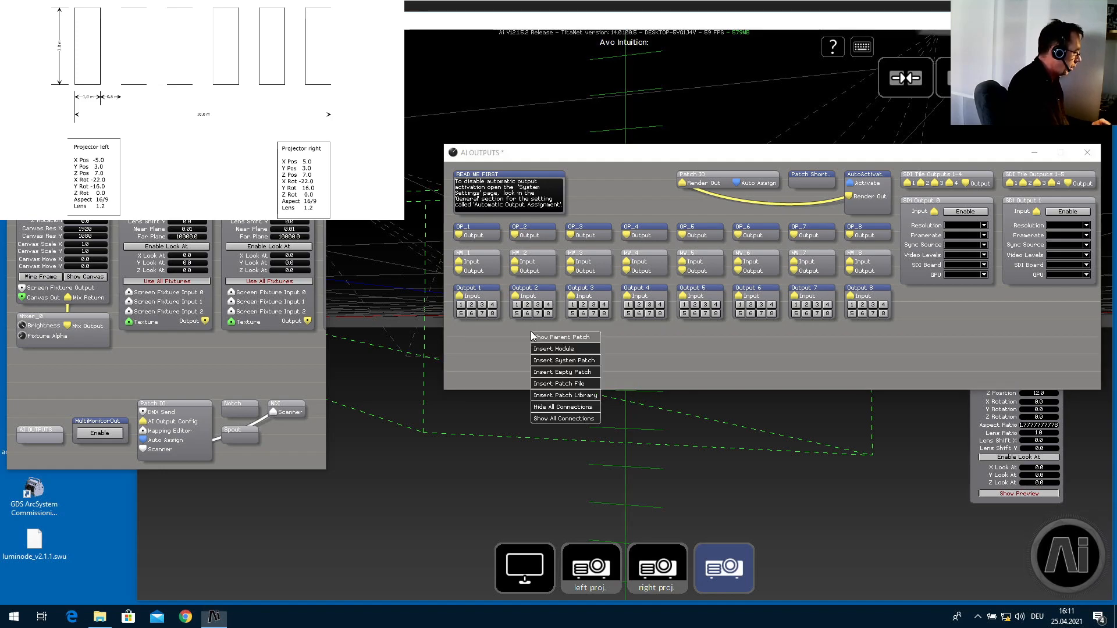
click(564, 350)
mouse_move(561, 332)
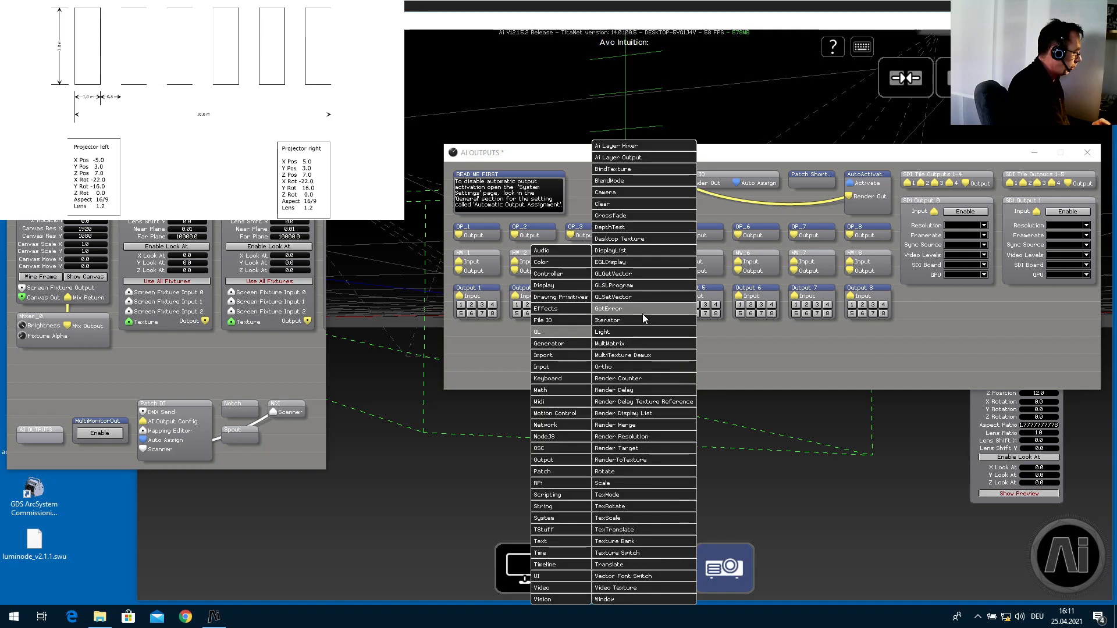
click(616, 598)
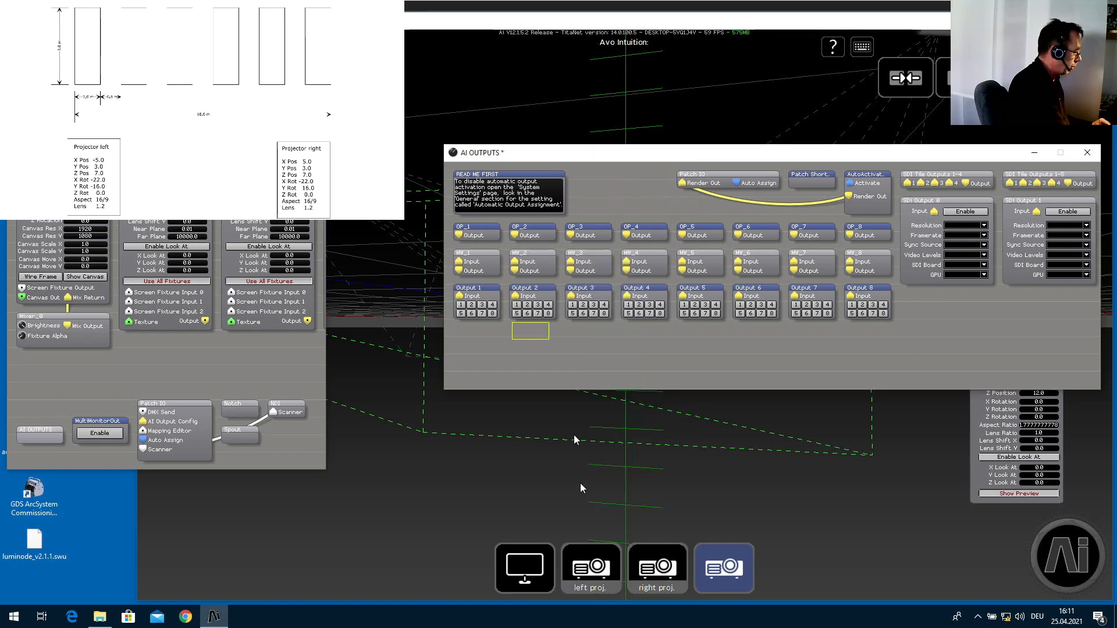
Place the Window module beneath Output 2 and duplicate it beneath Output 3 in the AI OUTPUTS patch.
click(524, 335)
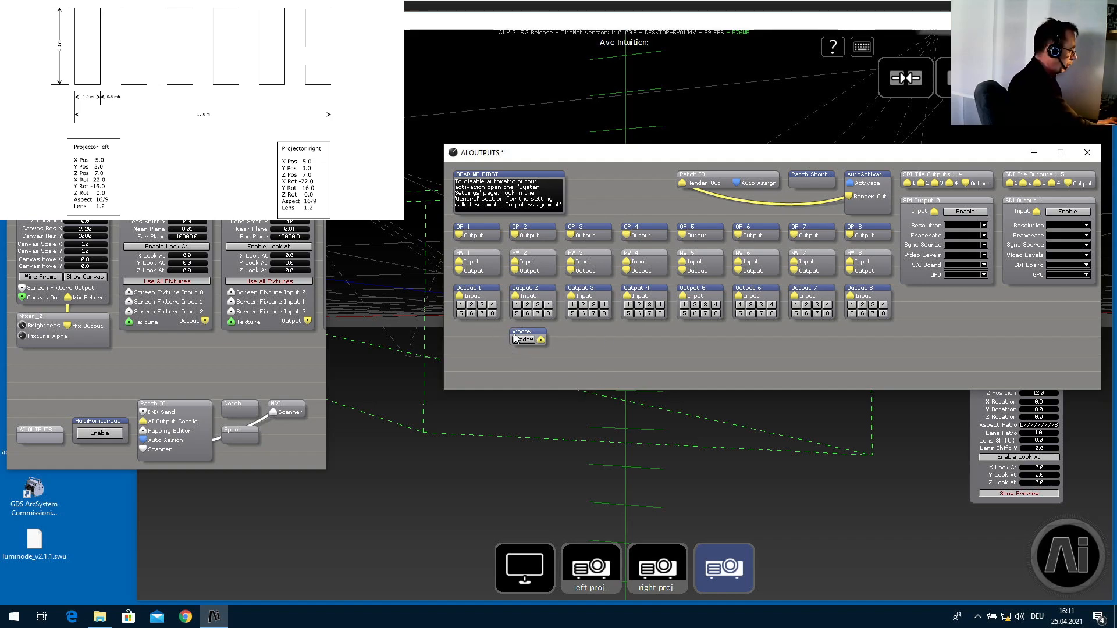
ctrl+drag(542, 330, 585, 339)
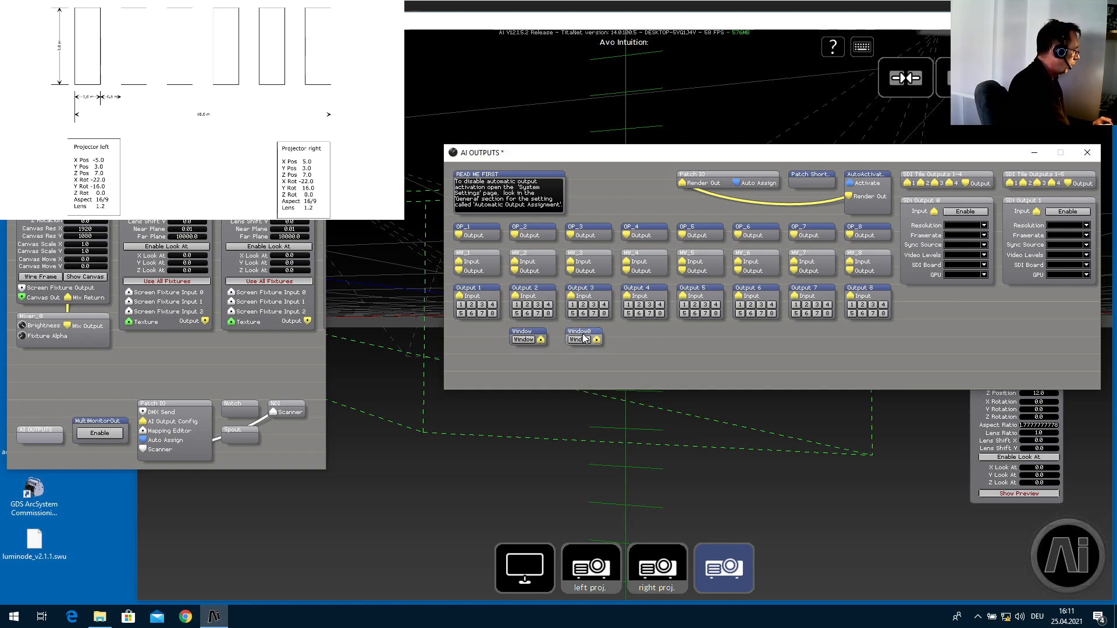
Widen the StagePatch window, add a Window module below Fixture_3, connect the fixture's output to it, and open the output window.
click(223, 378)
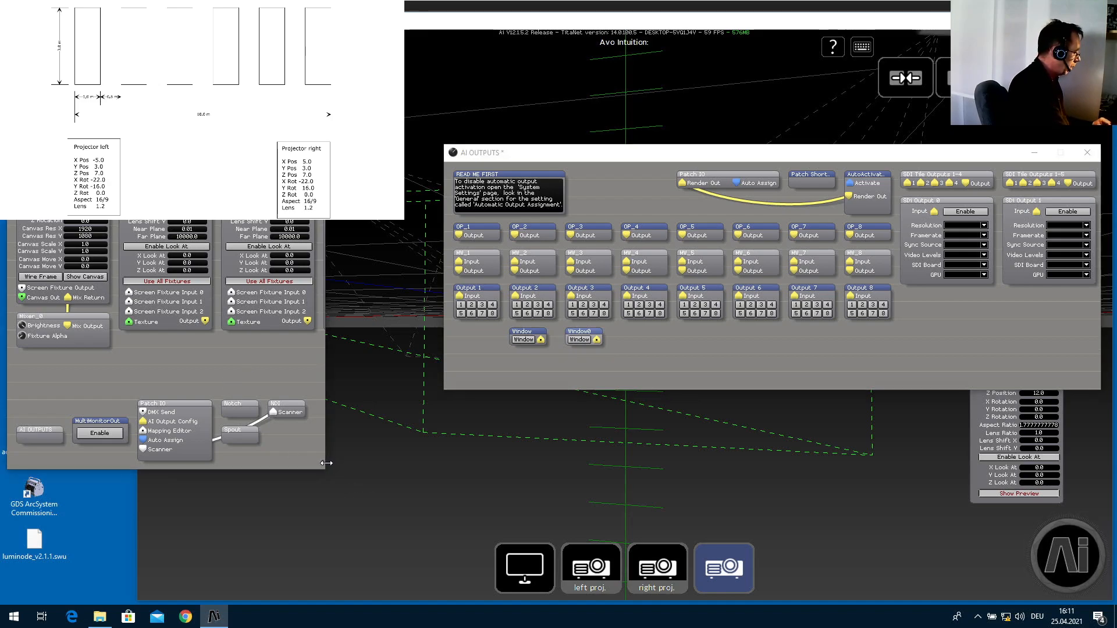
drag(326, 463, 449, 499)
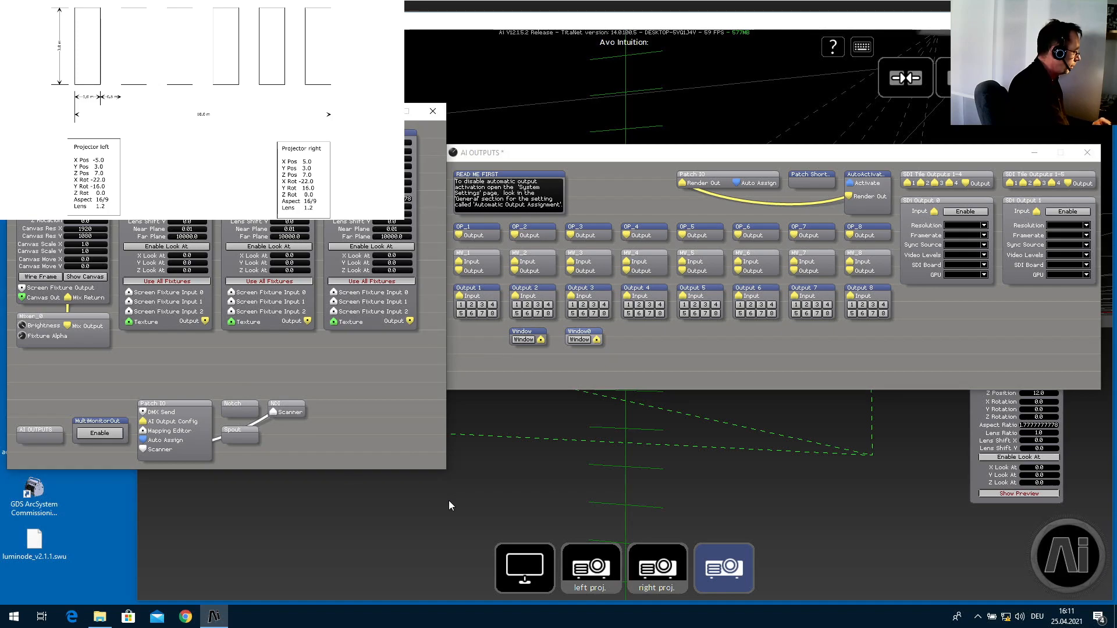
drag(371, 325, 342, 361)
drag(410, 322, 355, 377)
click(343, 378)
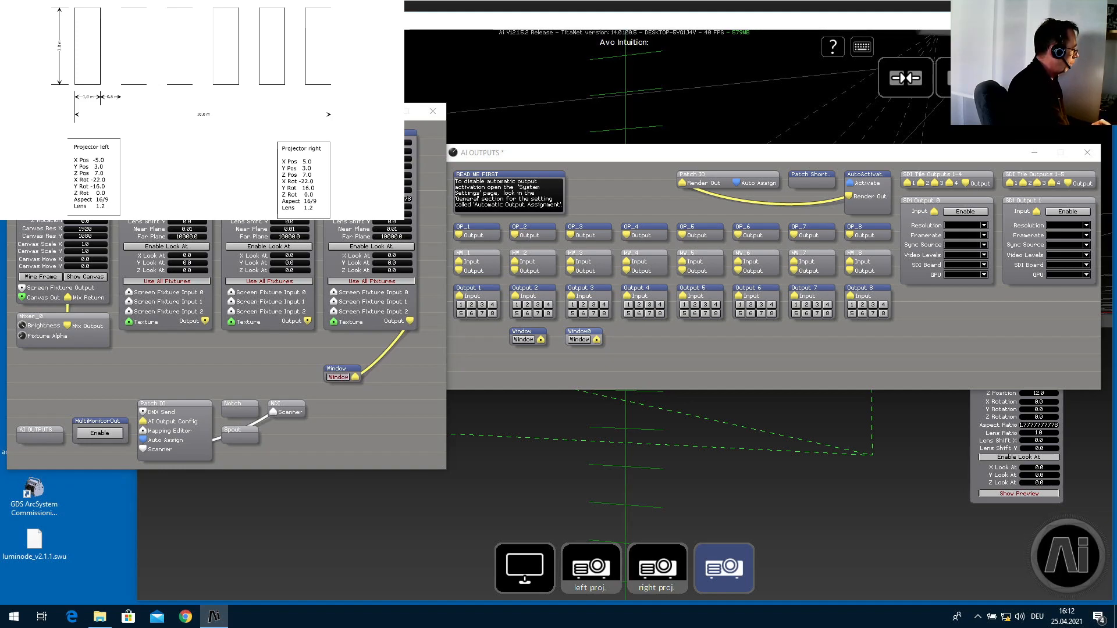
Move the third projector's output window to the second display, give it a custom size, and place it near that display's upper-left corner.
drag(349, 70, 1116, 148)
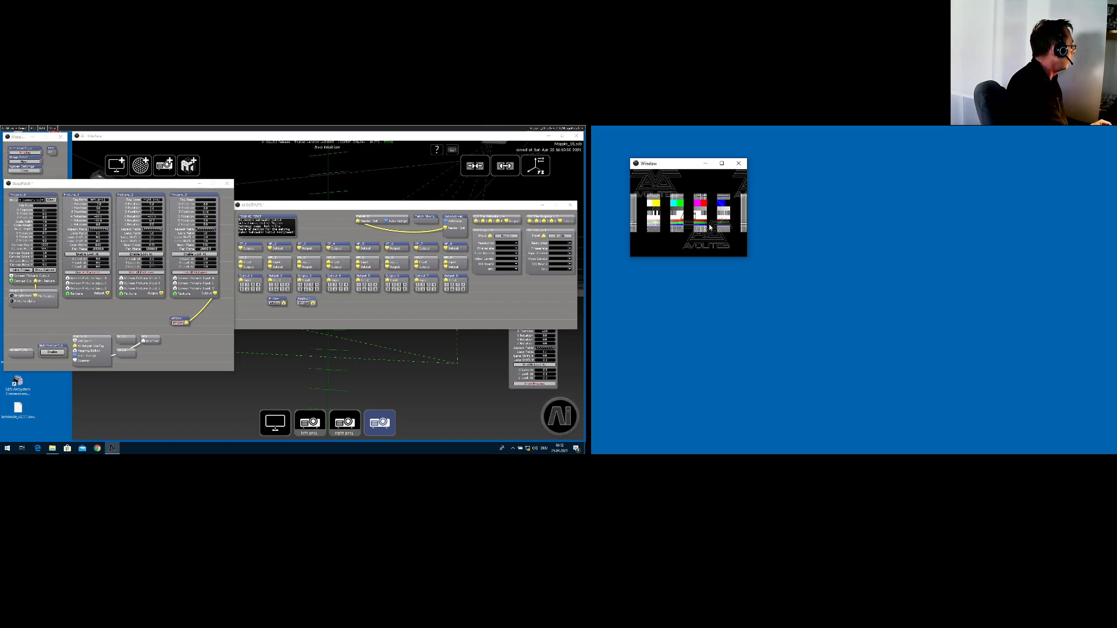
right_click(696, 181)
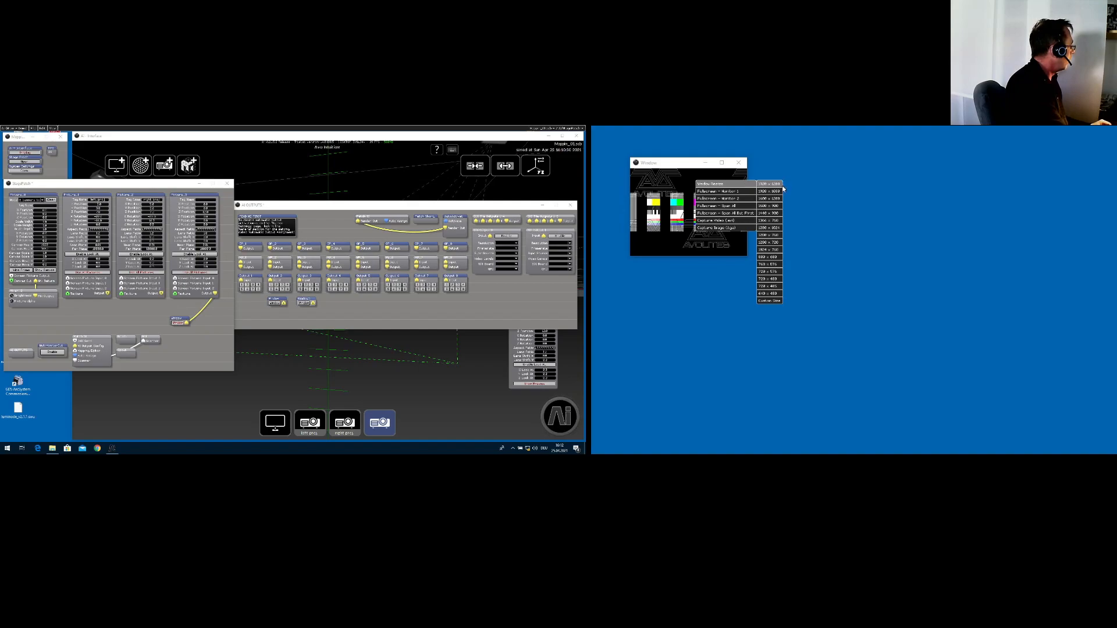
click(764, 299)
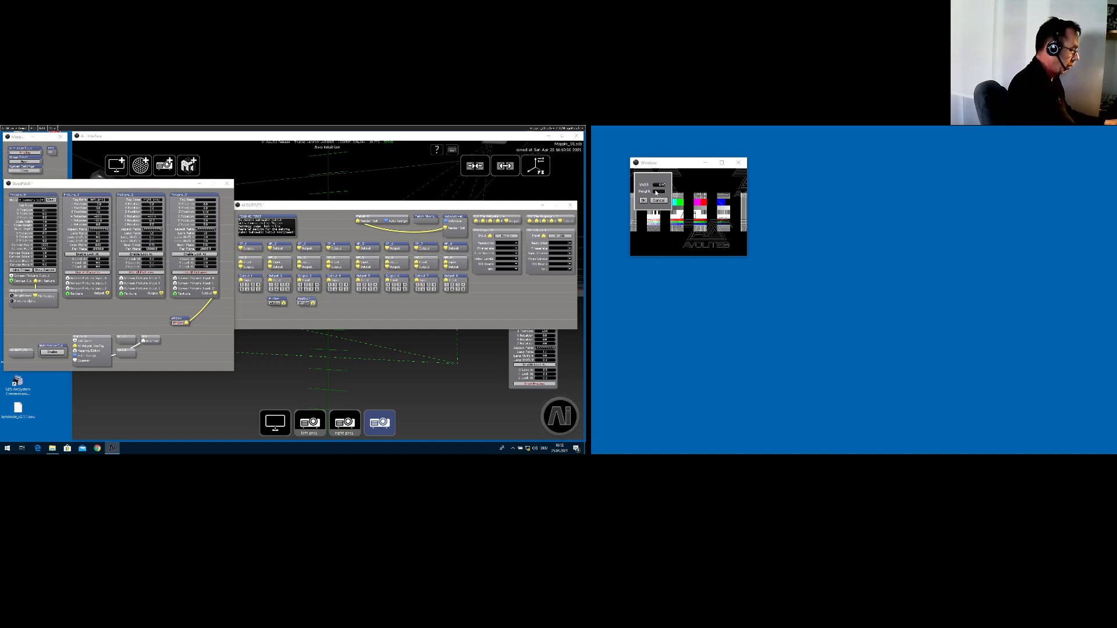
text(60)
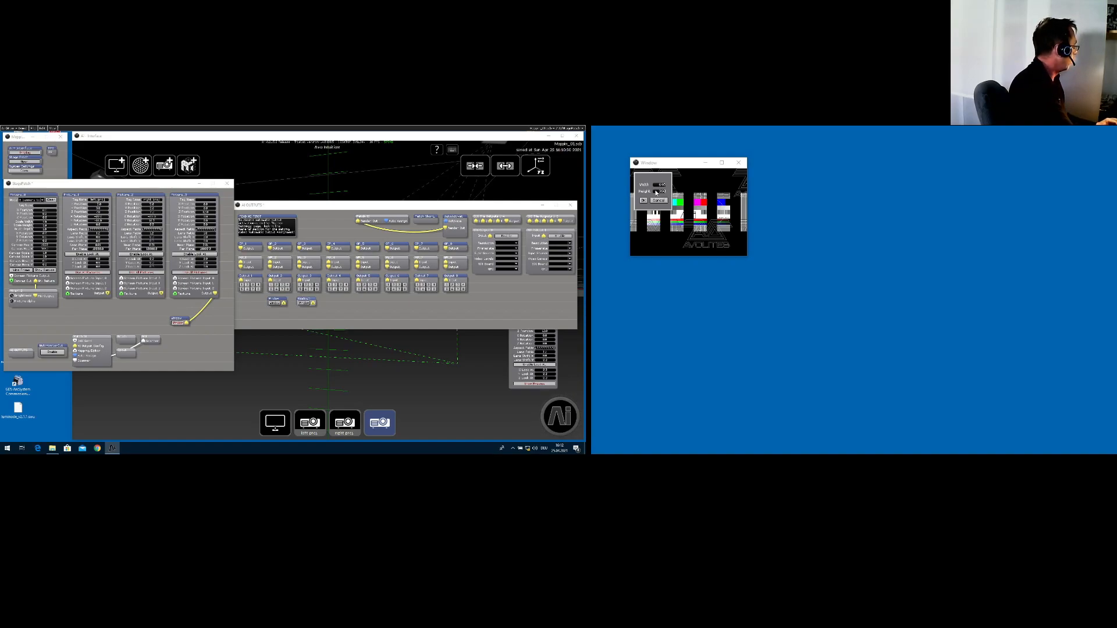
click(644, 201)
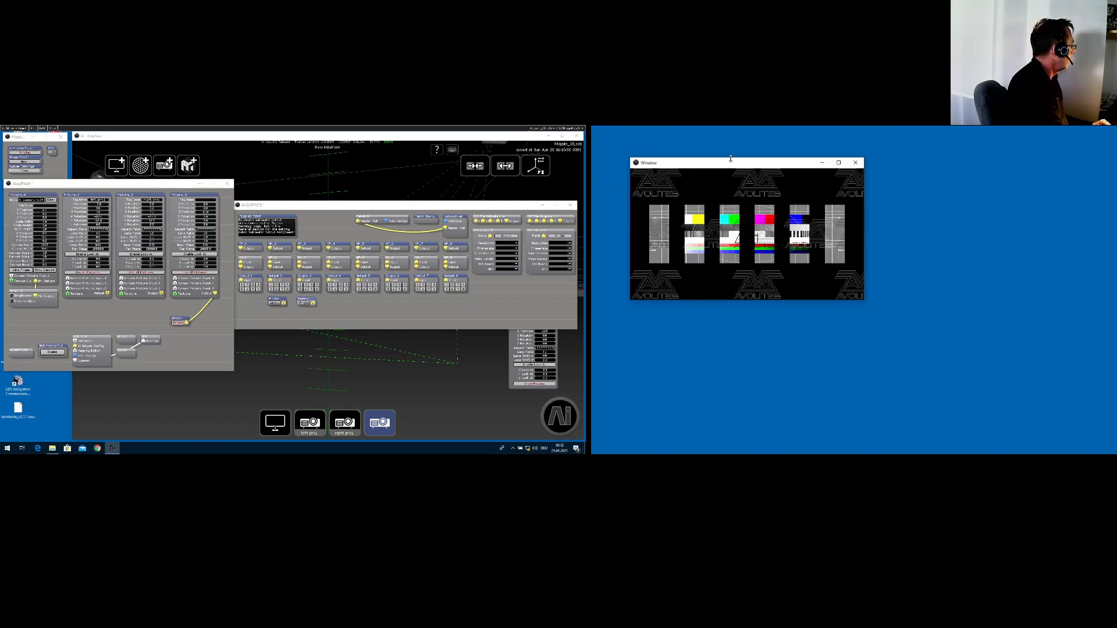
drag(729, 168, 701, 167)
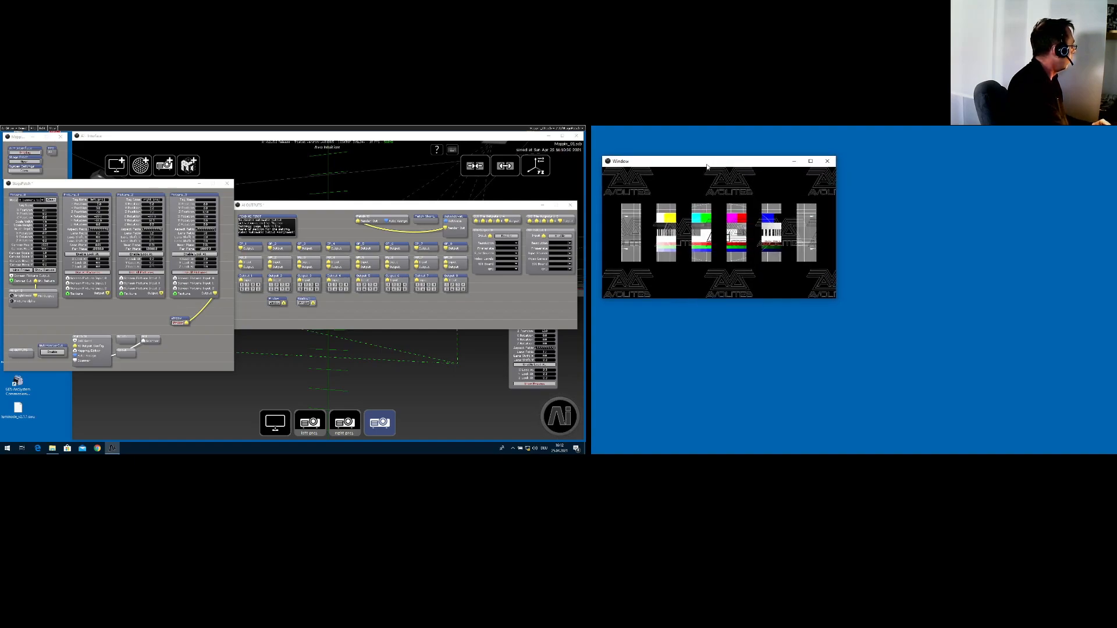
drag(707, 166, 706, 153)
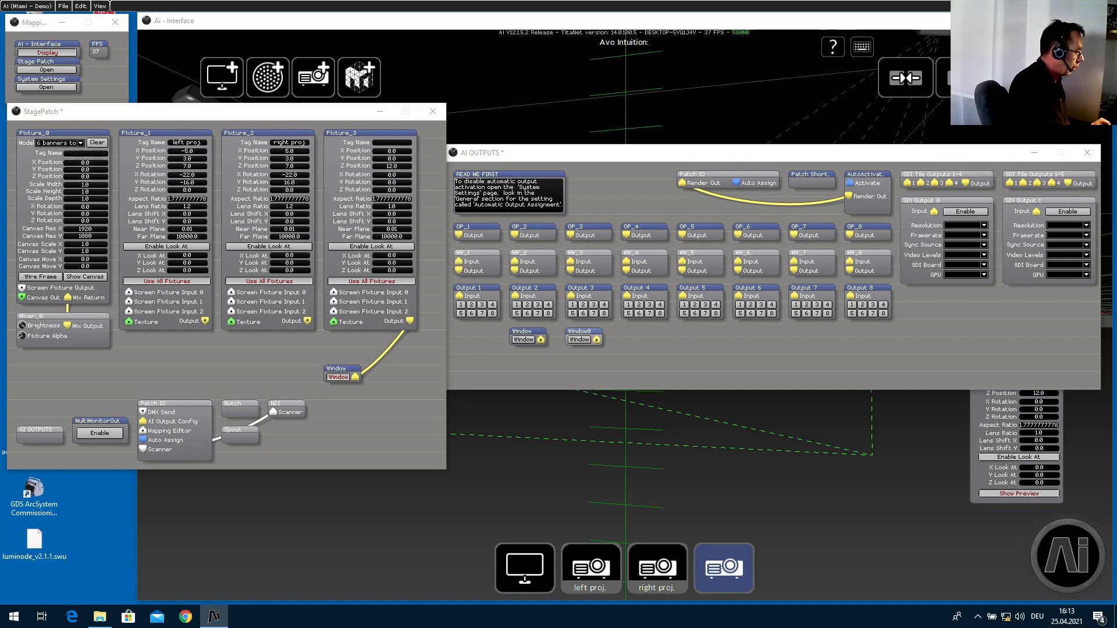
Connect the outputs of the modules directly above Output 2 and Output 3 to the Window modules beneath them.
click(518, 274)
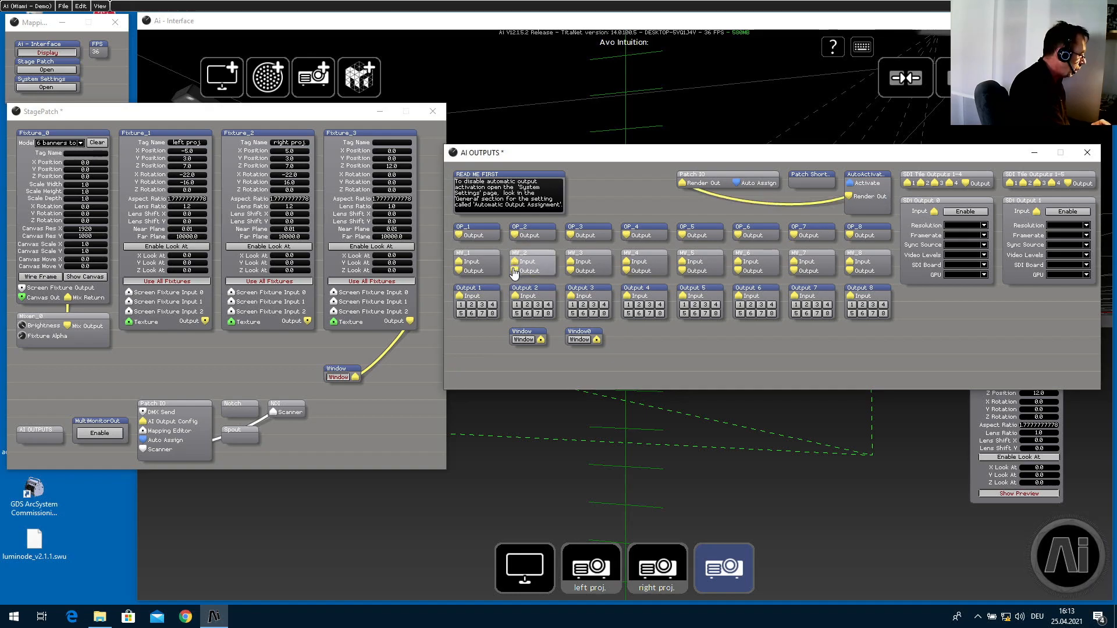
drag(515, 273, 541, 342)
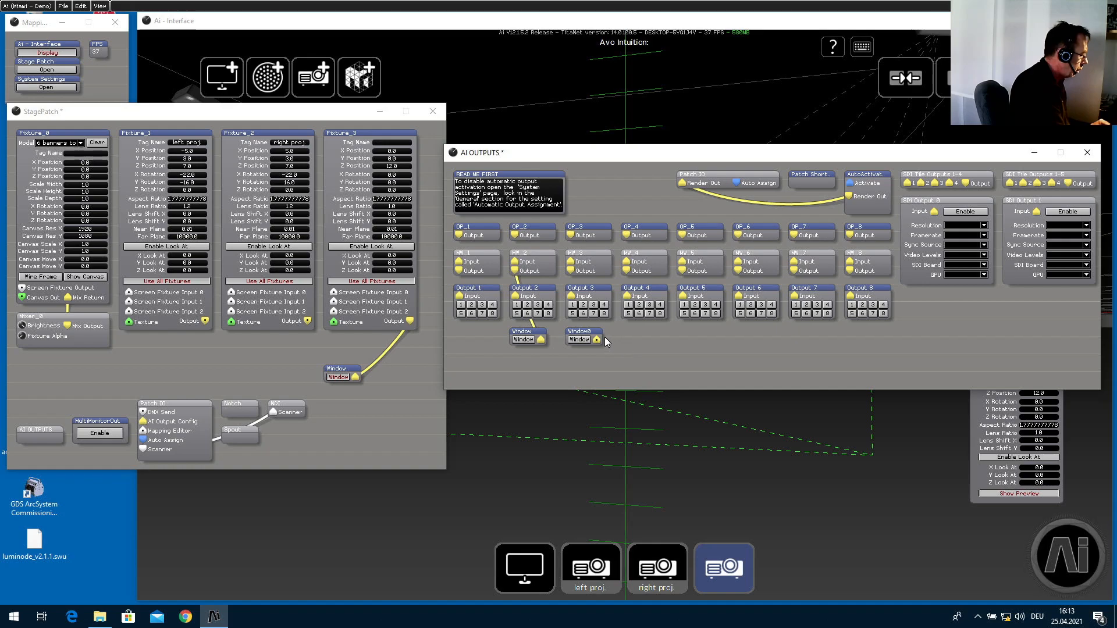
drag(598, 341, 571, 272)
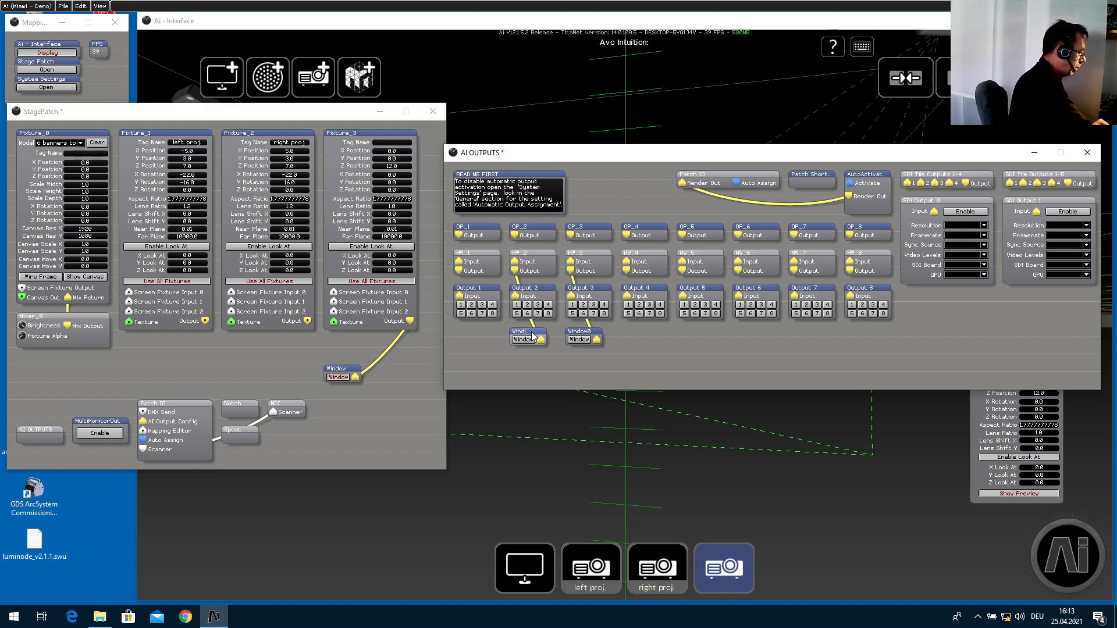
Rename the Window module beneath Output 2 as "left proj.".
key(BackSpace)
key(BackSpace)
key(BackSpace)
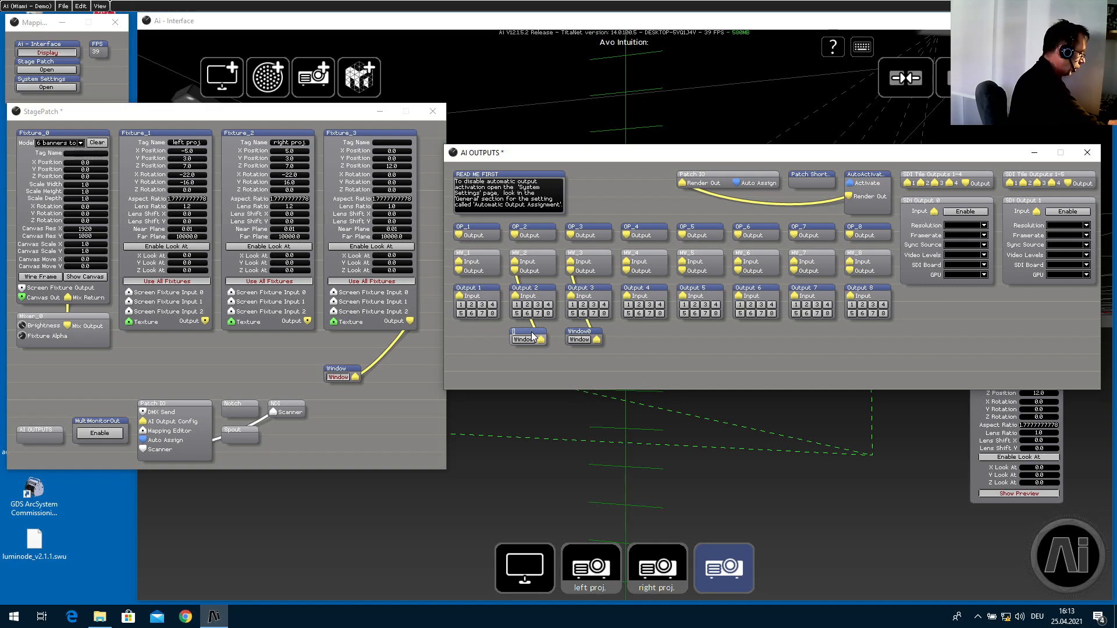
text(left proj)
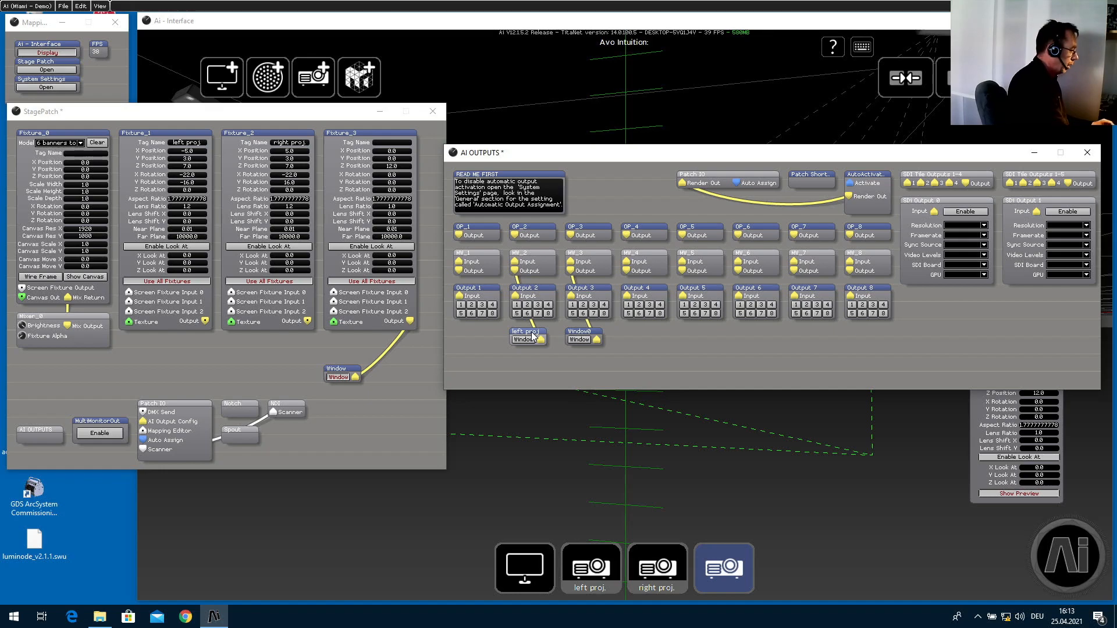
Rename the Window module beneath Output 3 as "right proj.".
click(588, 332)
key(BackSpace)
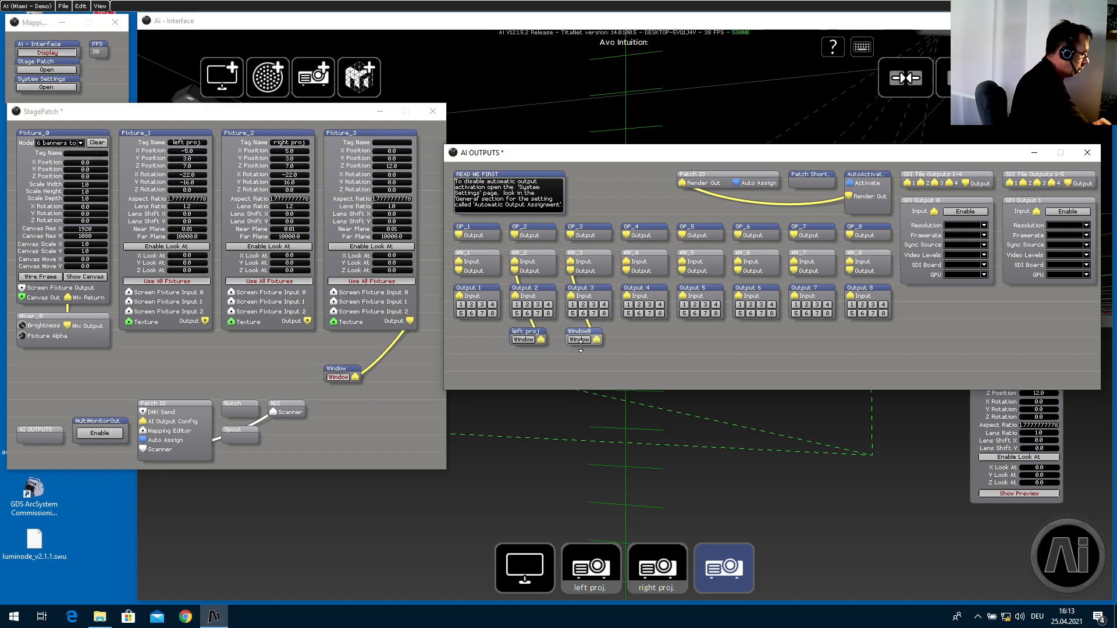
key(BackSpace)
key(BackSpace)
key(BackSpace)
key(BackSpace)
key(BackSpace)
key(BackSpace)
text(right proj)
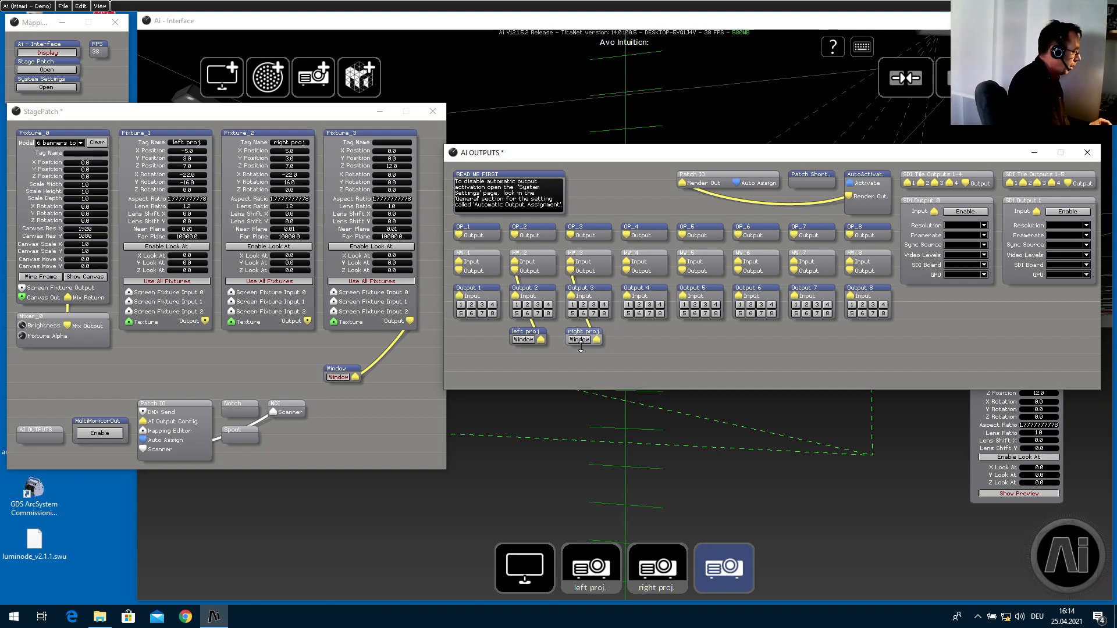
Open the left proj. and right proj. output windows and move both to the second display.
click(531, 339)
drag(59, 22, 1116, 175)
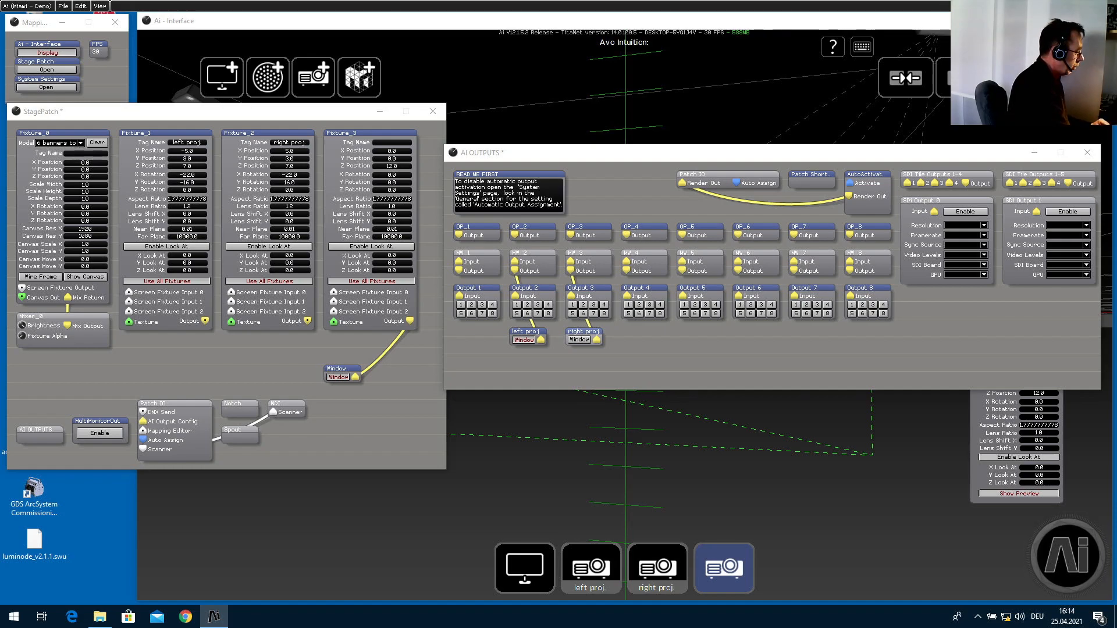
click(579, 340)
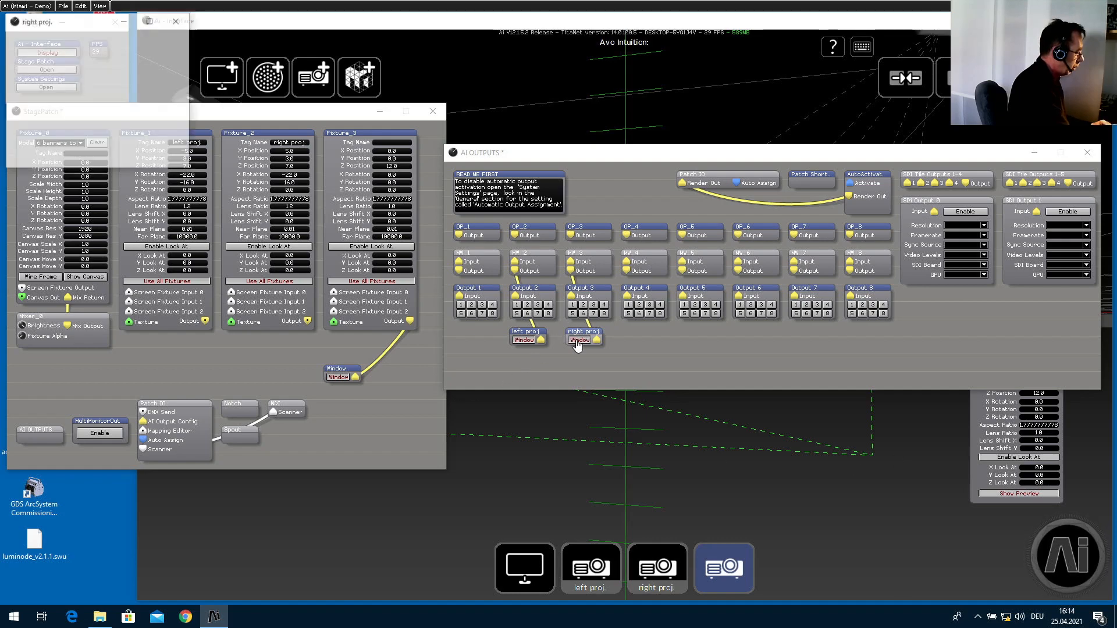
click(579, 340)
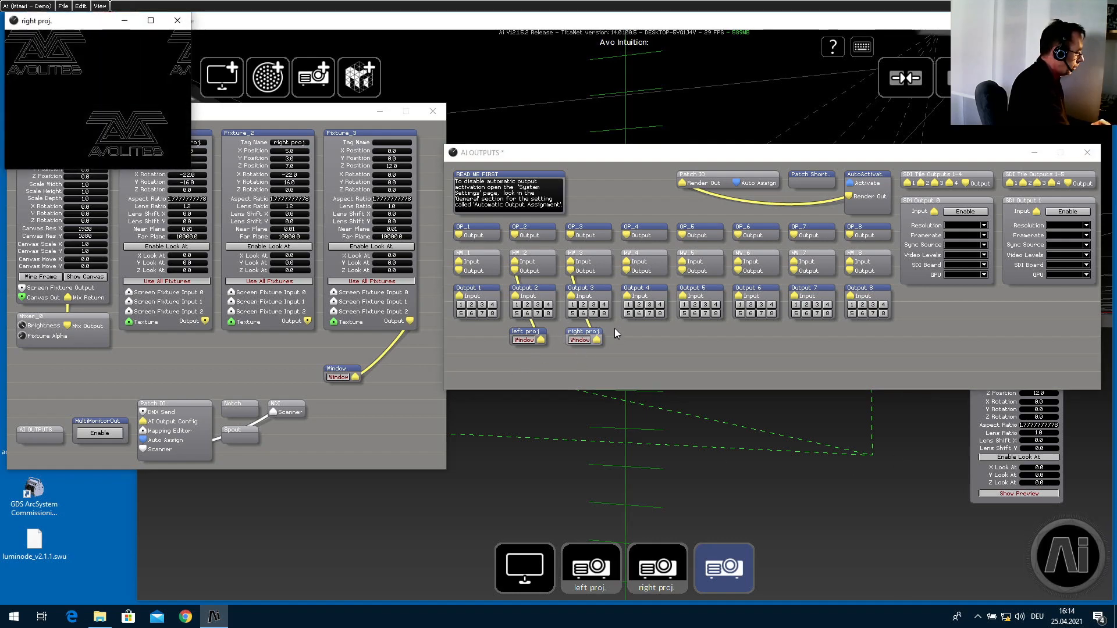
click(590, 332)
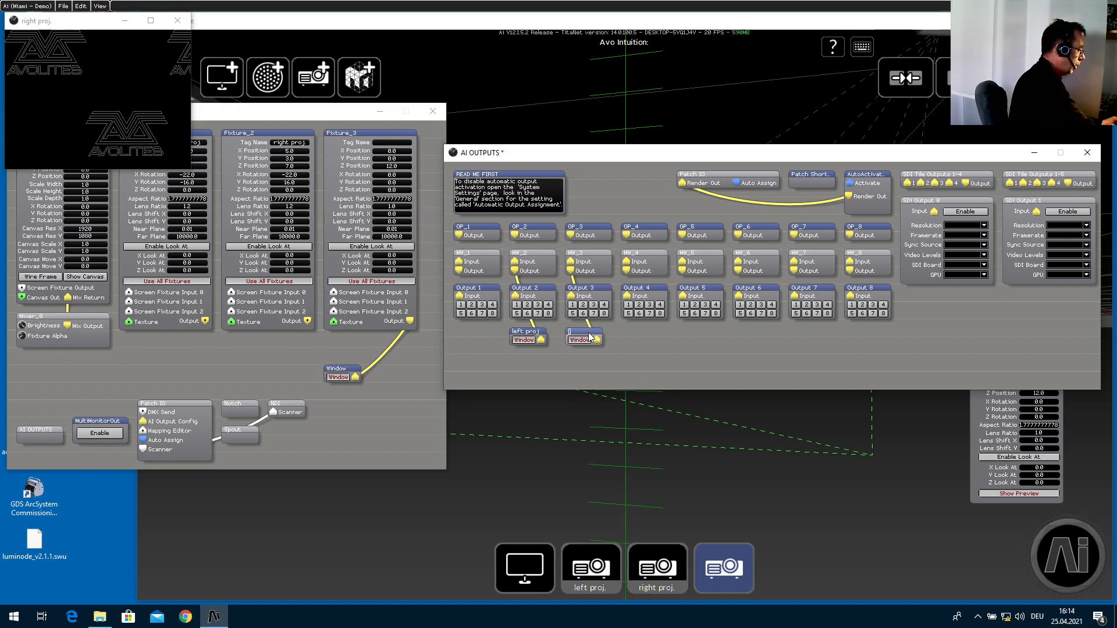
key(Return)
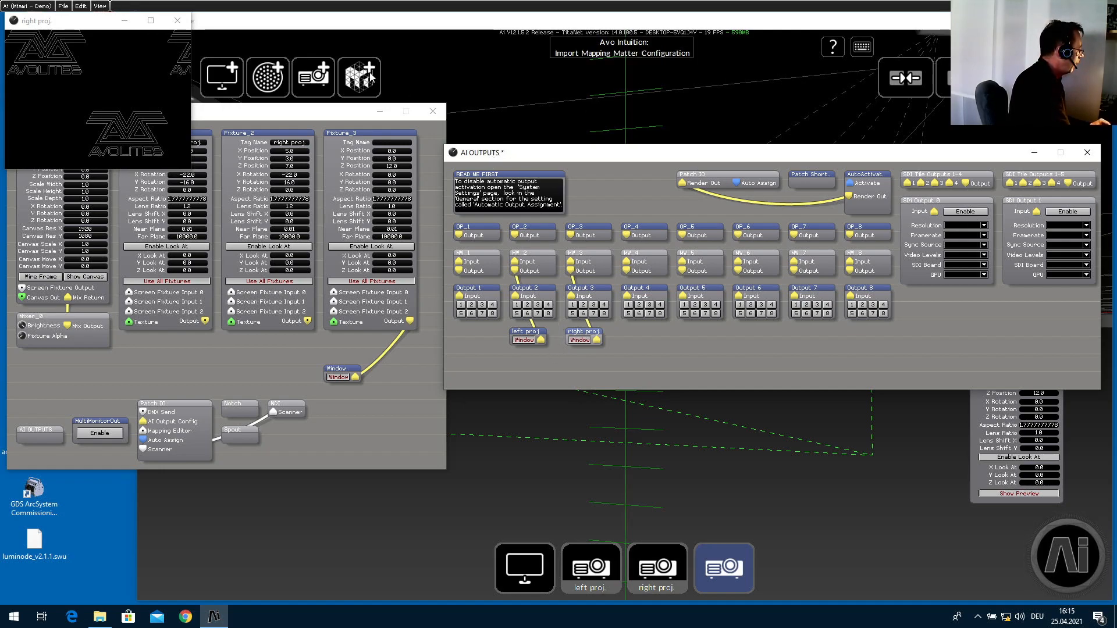
click(78, 23)
double_click(78, 23)
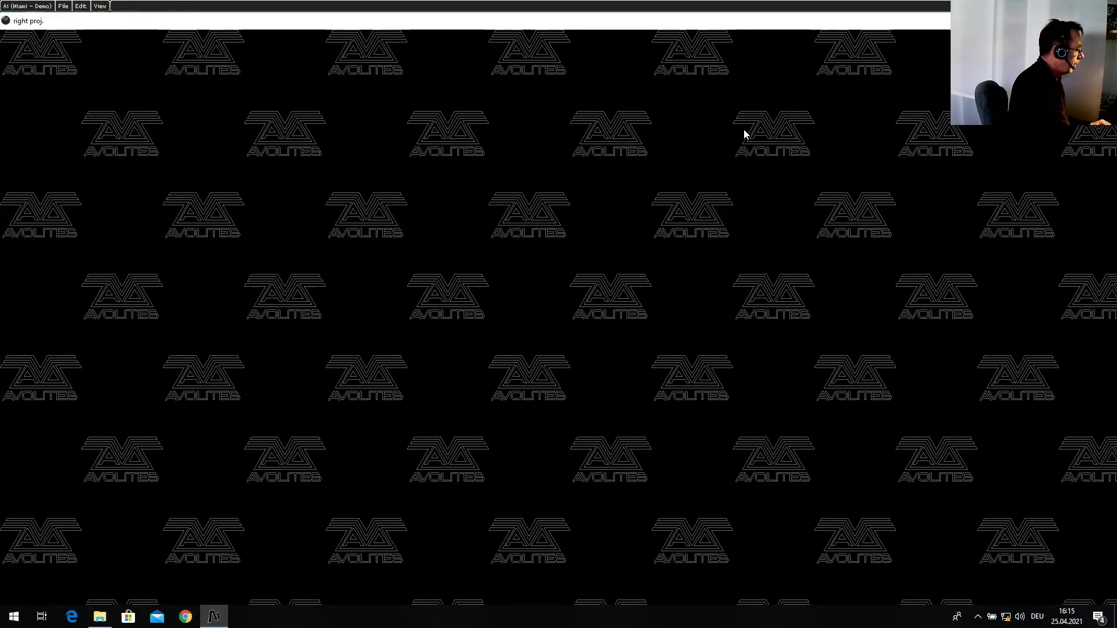
double_click(658, 21)
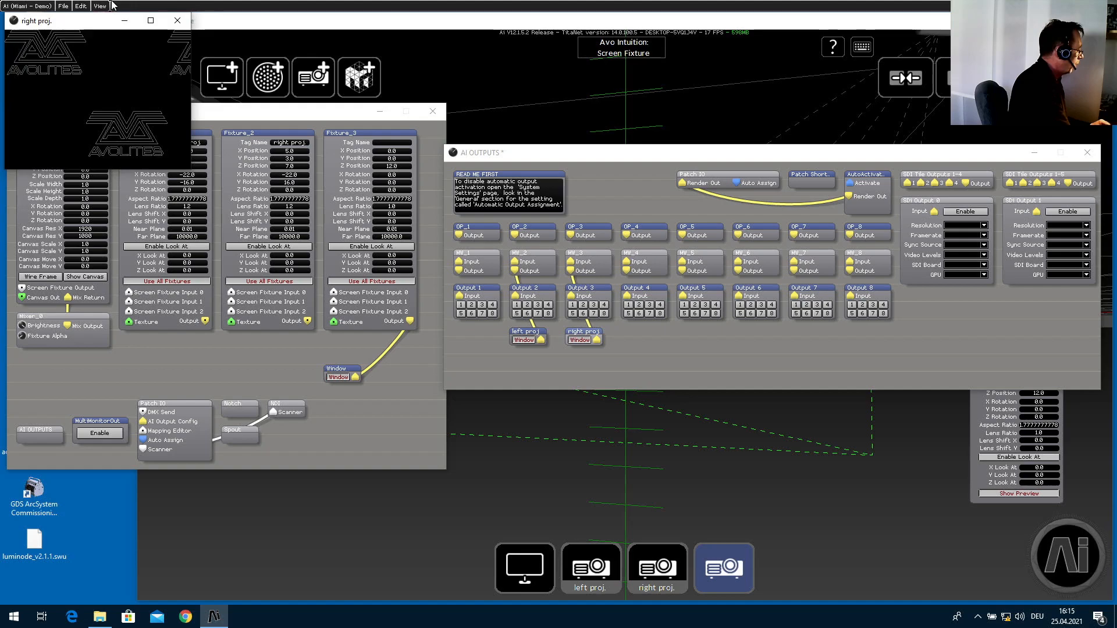
drag(89, 23, 1116, 210)
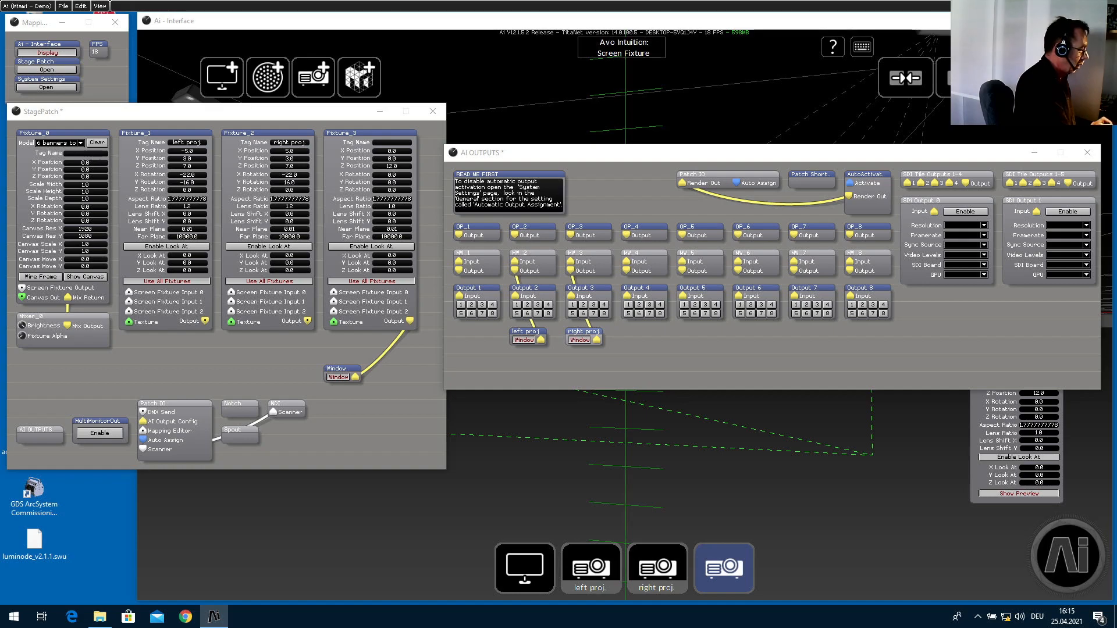
Bring the stage view to the front and save the project.
click(1073, 546)
click(1071, 542)
click(1068, 547)
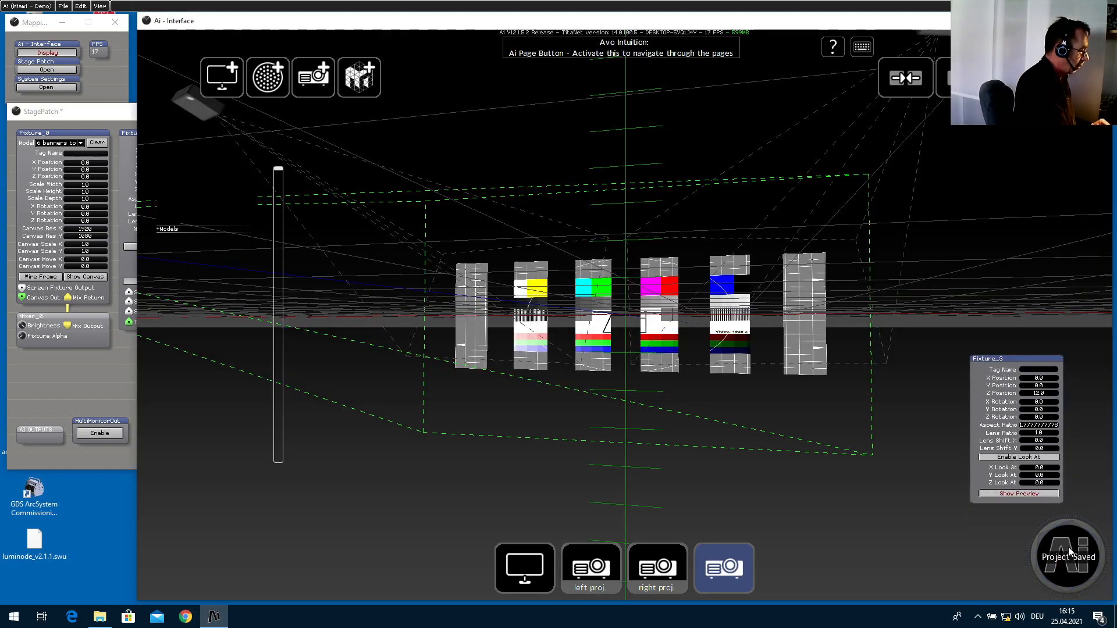
click(1068, 548)
click(1068, 547)
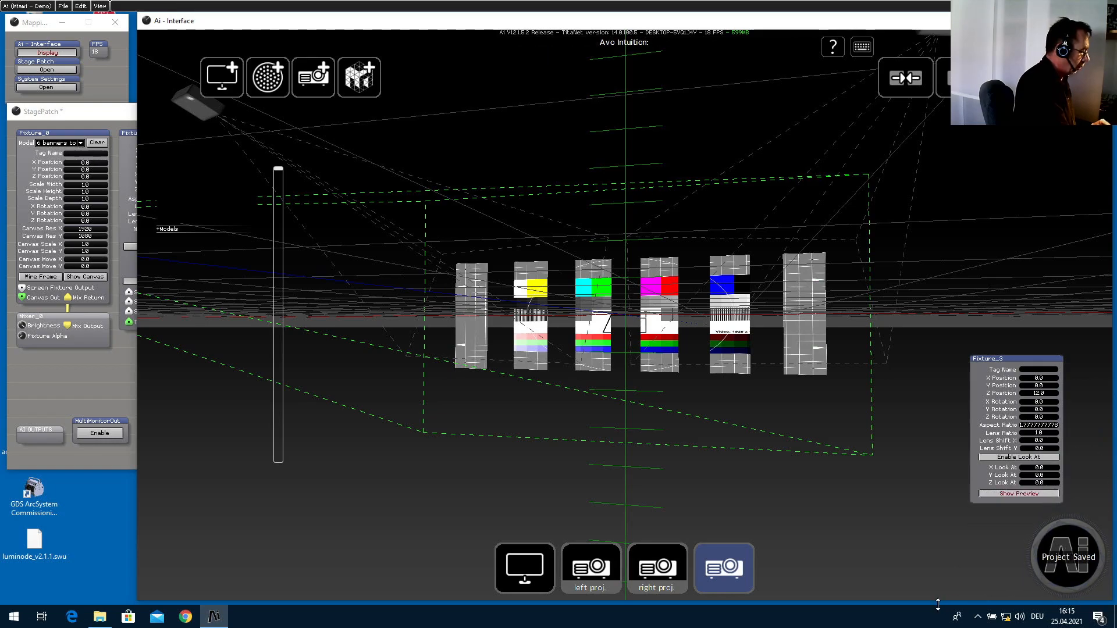
Switch from the stage view to the output page that holds the Mapping Editor.
click(1069, 552)
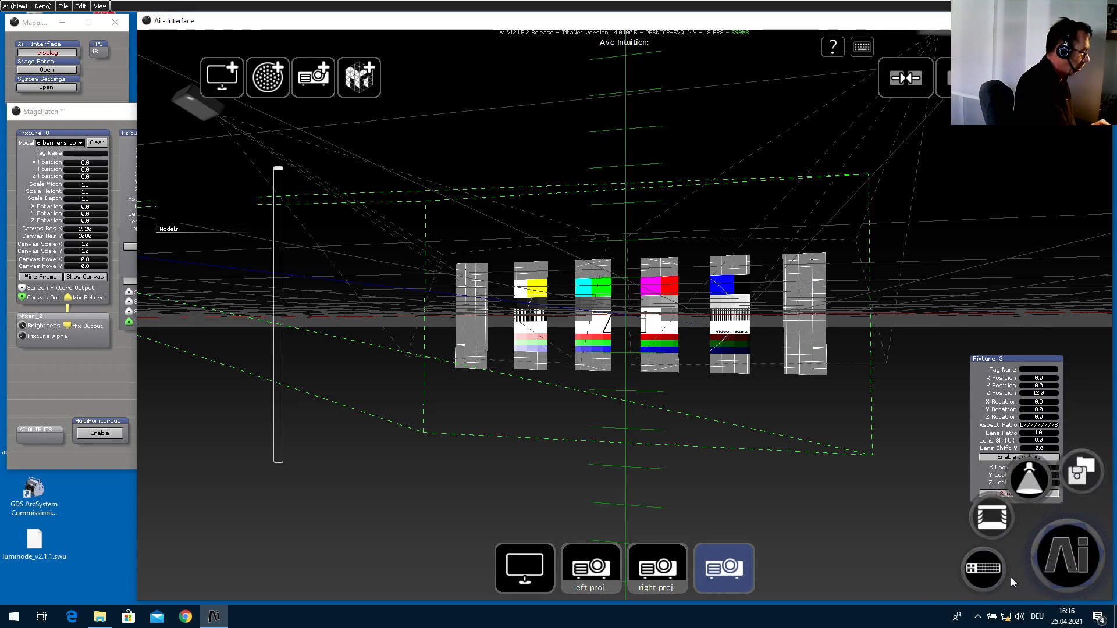
click(982, 576)
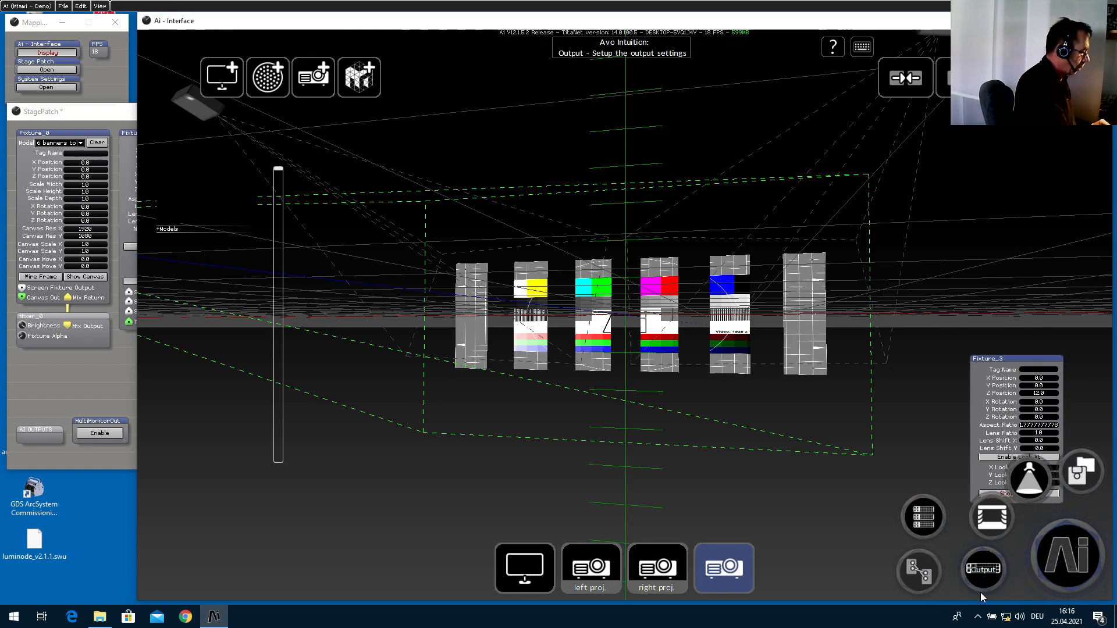
click(934, 527)
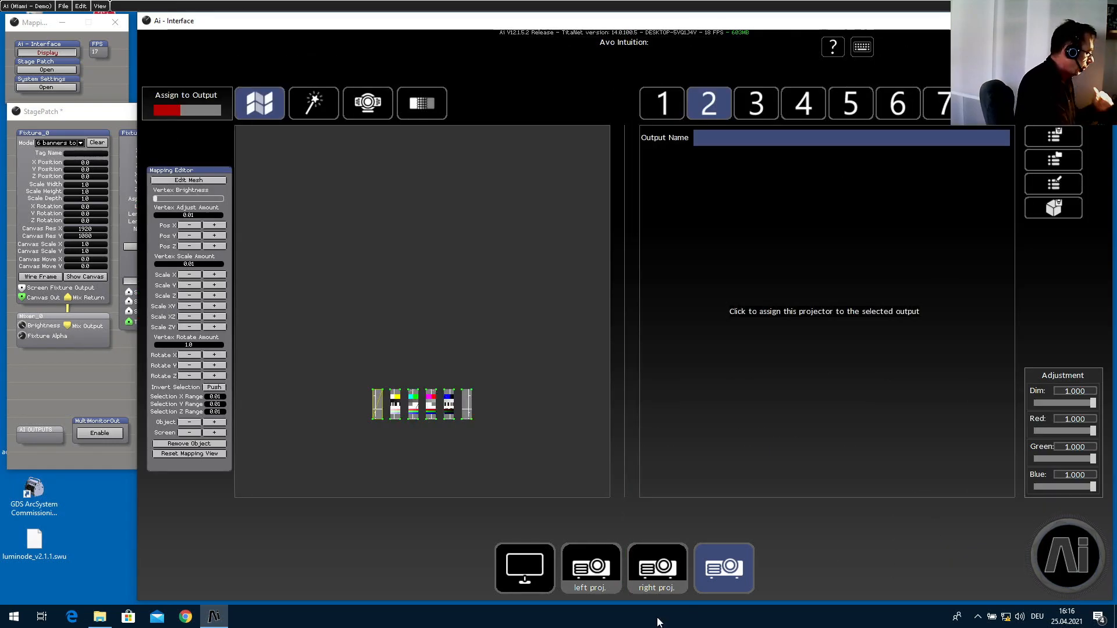
Assign the left proj. projector to output 2 and the right proj. projector to output 3.
click(588, 563)
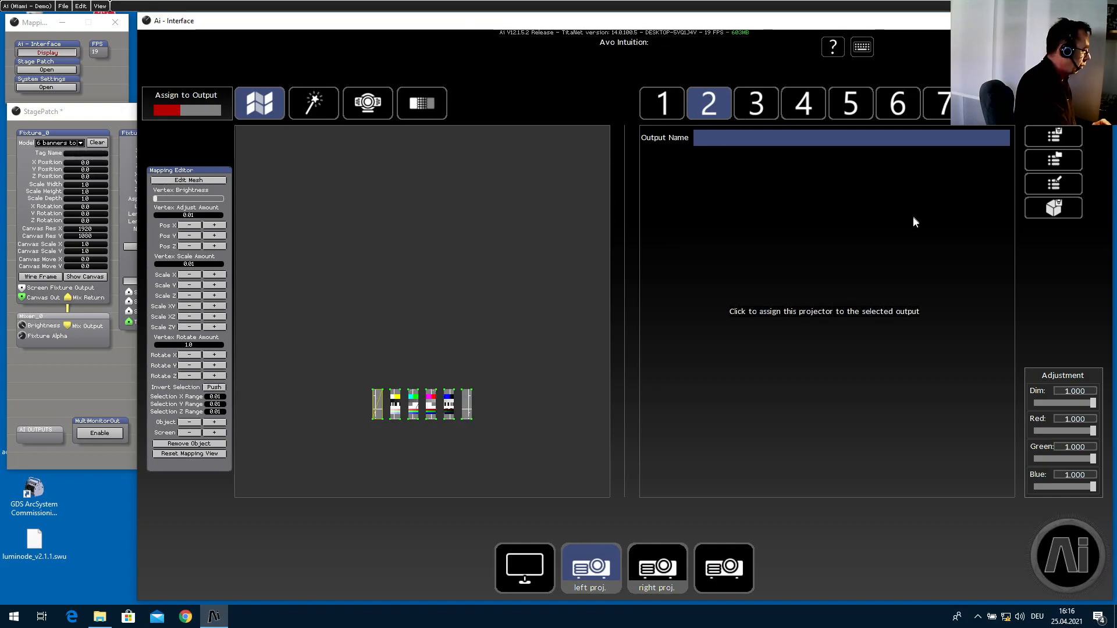
click(678, 550)
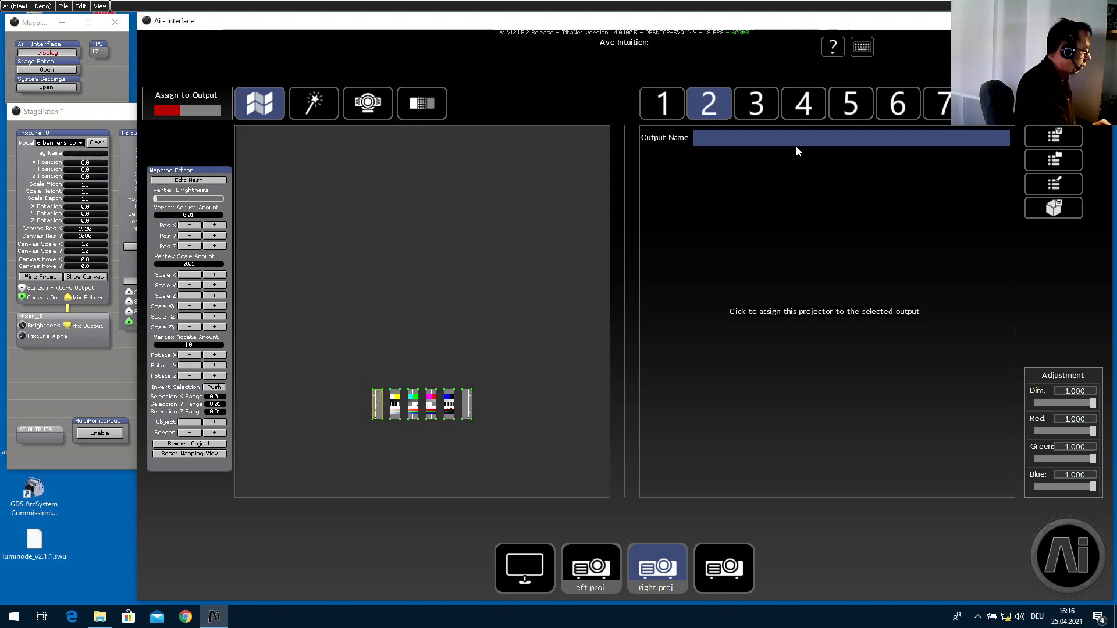
click(759, 103)
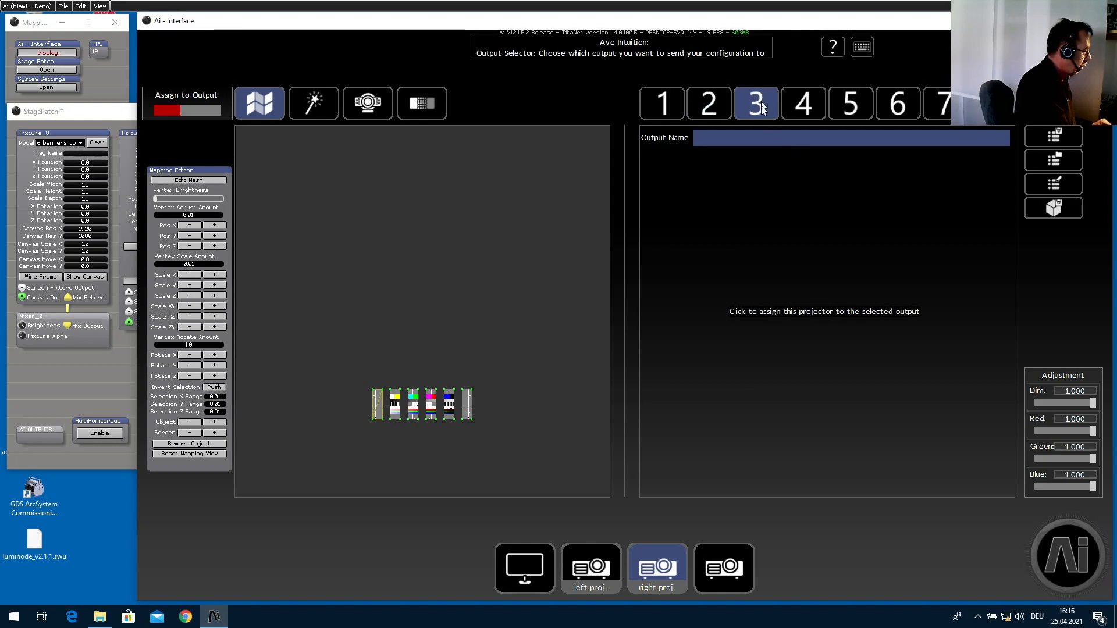
click(800, 319)
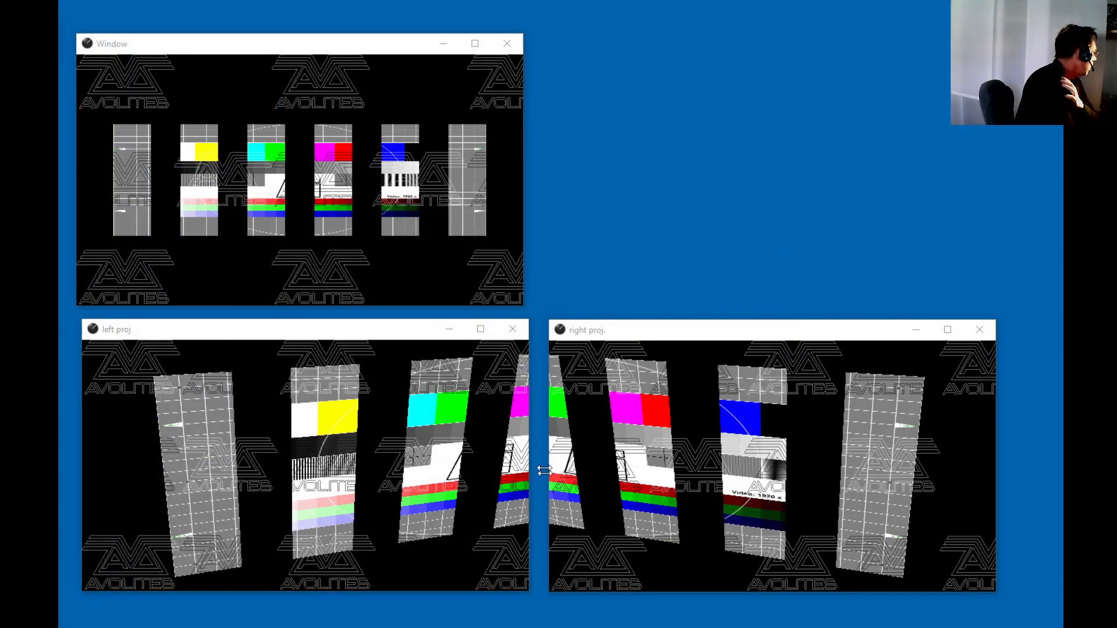
Inspect the right proj. output window maximised, and restore it to its place beside the left proj. window.
drag(676, 510, 540, 369)
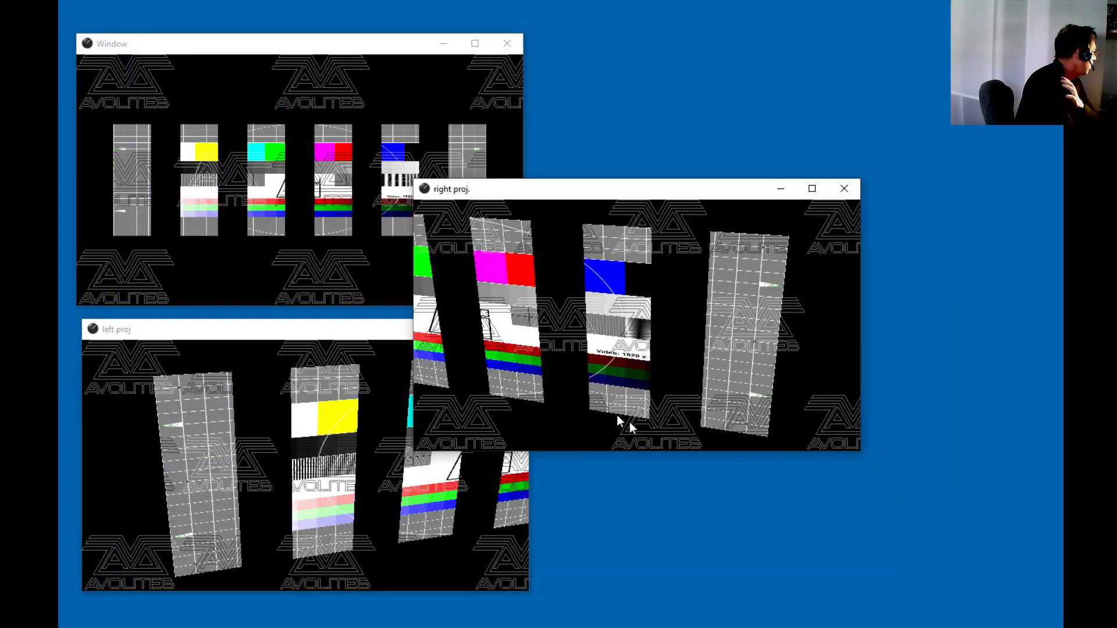
double_click(523, 192)
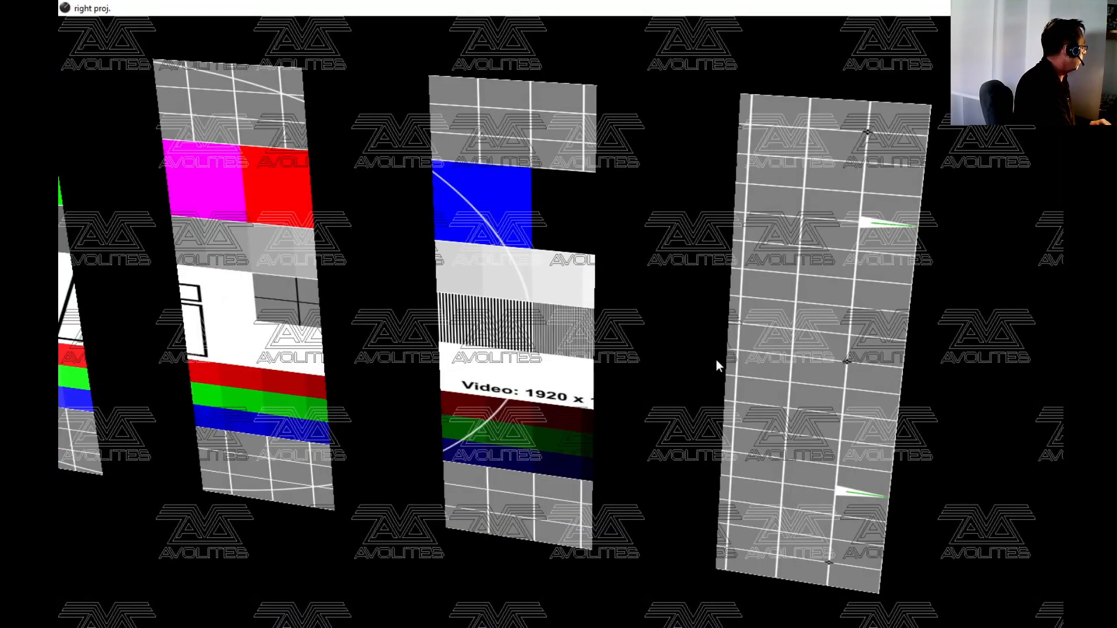
double_click(550, 9)
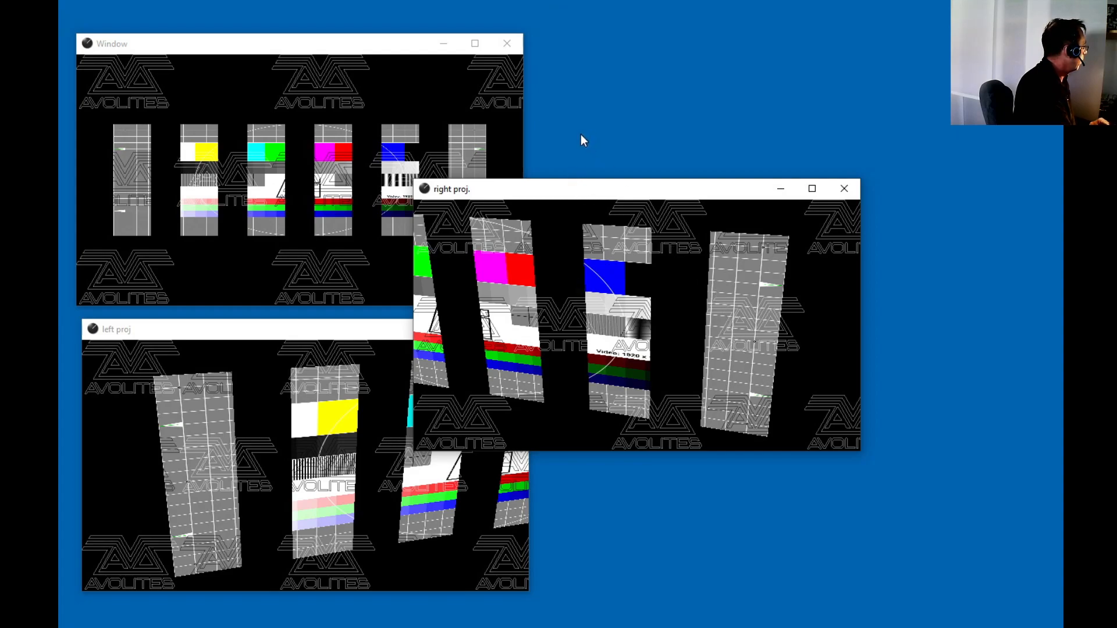
drag(586, 195, 729, 334)
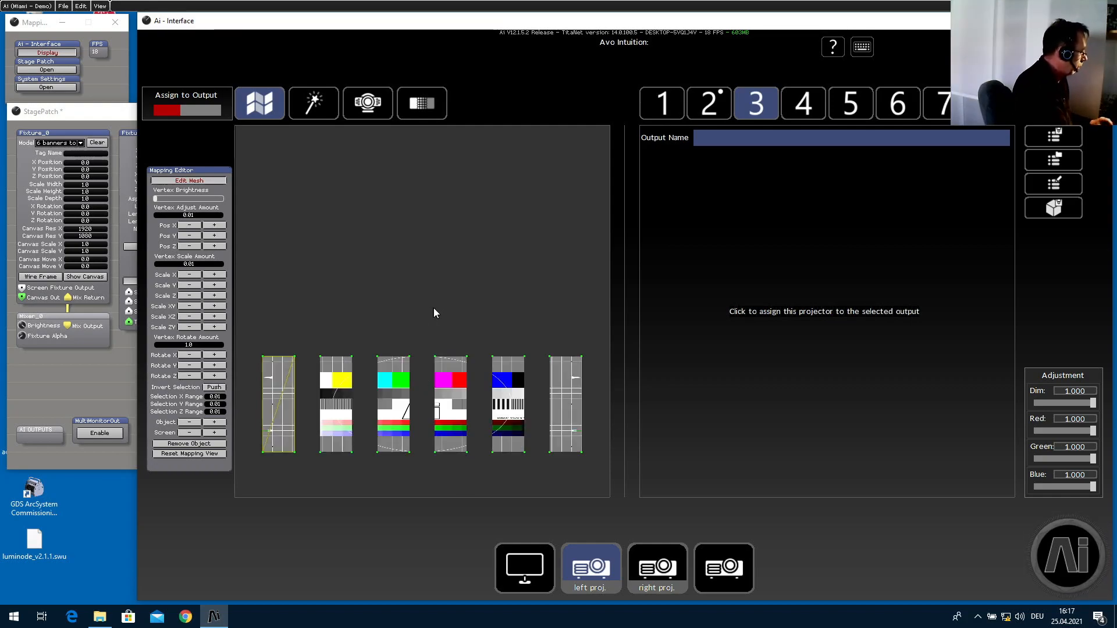
In the left proj. mapping, select all vertices of the fourth banner and nudge them right until it meets the fifth banner.
drag(422, 314, 477, 477)
click(438, 449)
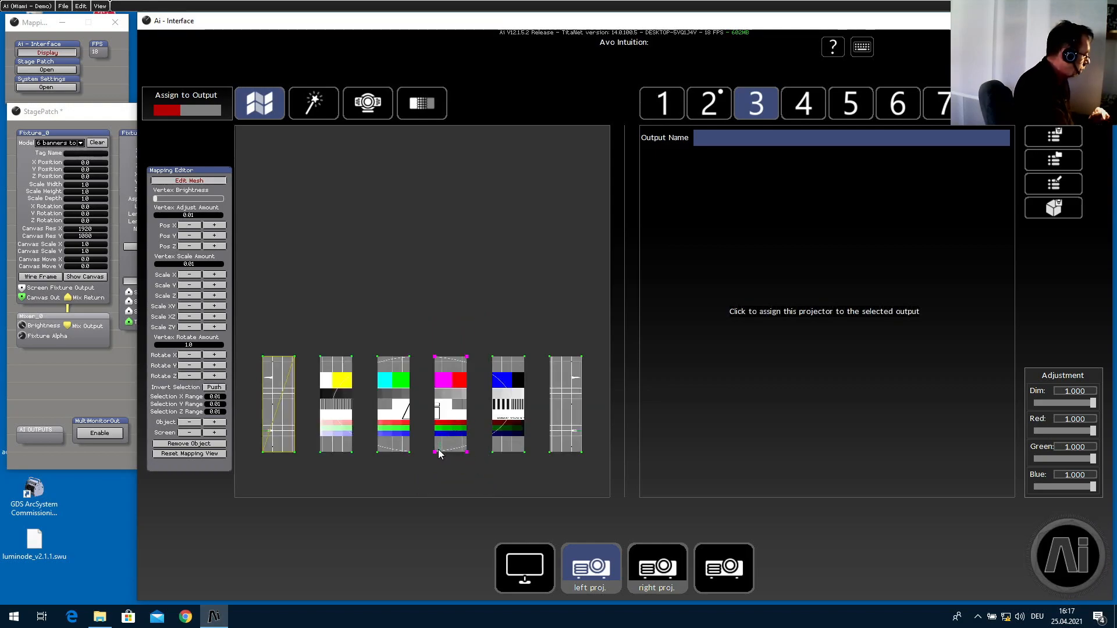
drag(425, 330, 482, 462)
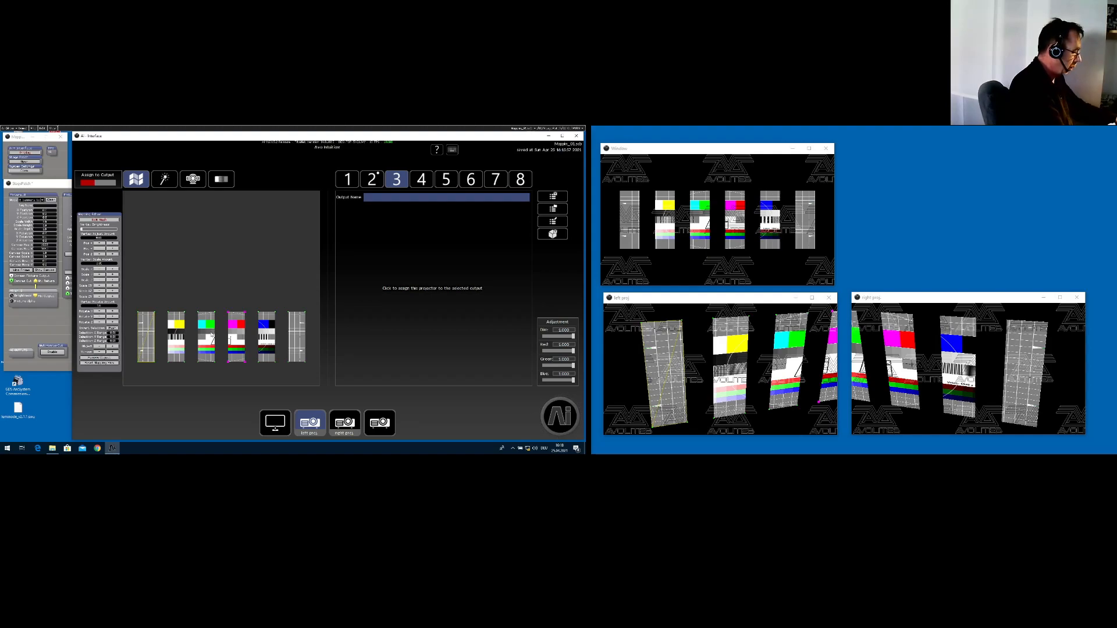
drag(210, 335, 211, 334)
key(Right)
key(Right)
key(Right)
key(Right)
key(Right)
key(Right)
key(Right)
key(Right)
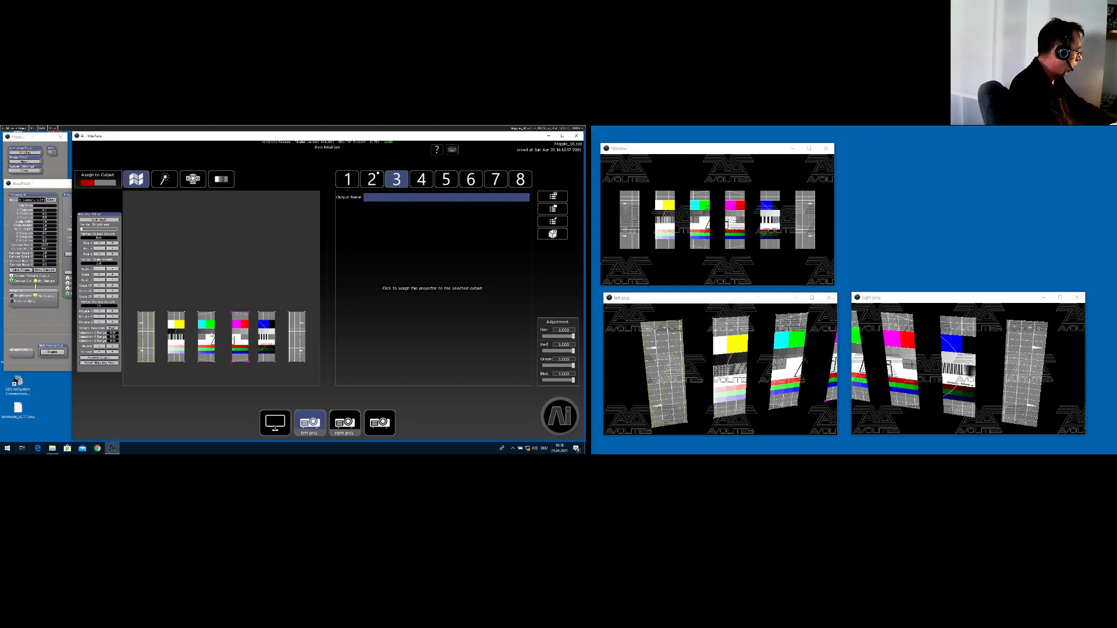
key(Right)
key(Right)
key(Right)
key(Right)
key(Right)
key(Right)
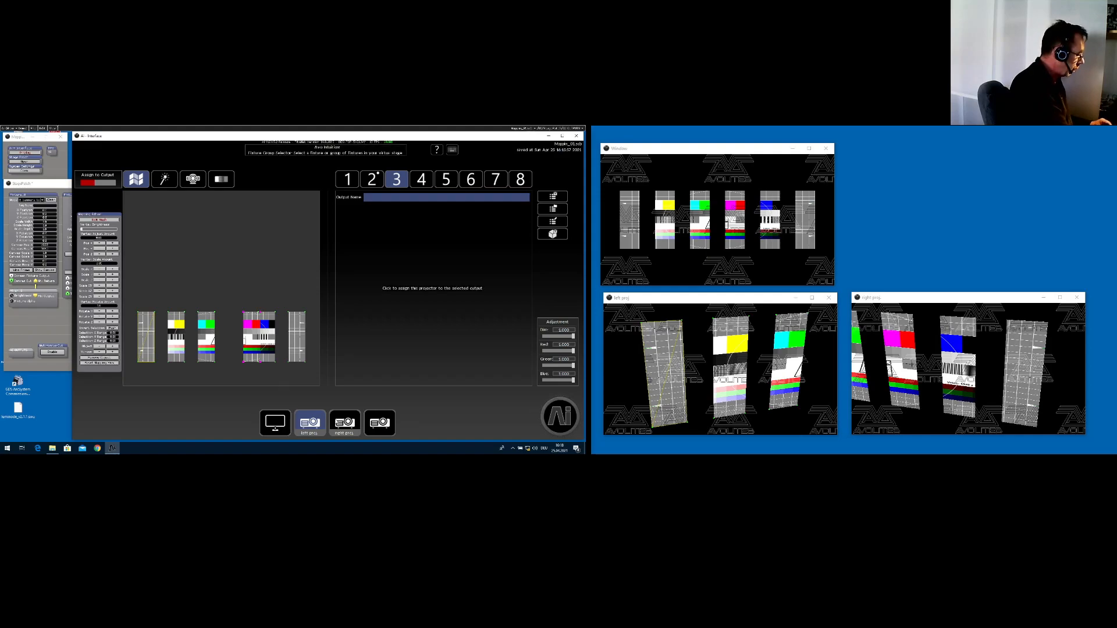
In the right proj. mapping, nudge the third banner's vertices left until it meets the second banner, and leave mesh editing.
click(345, 422)
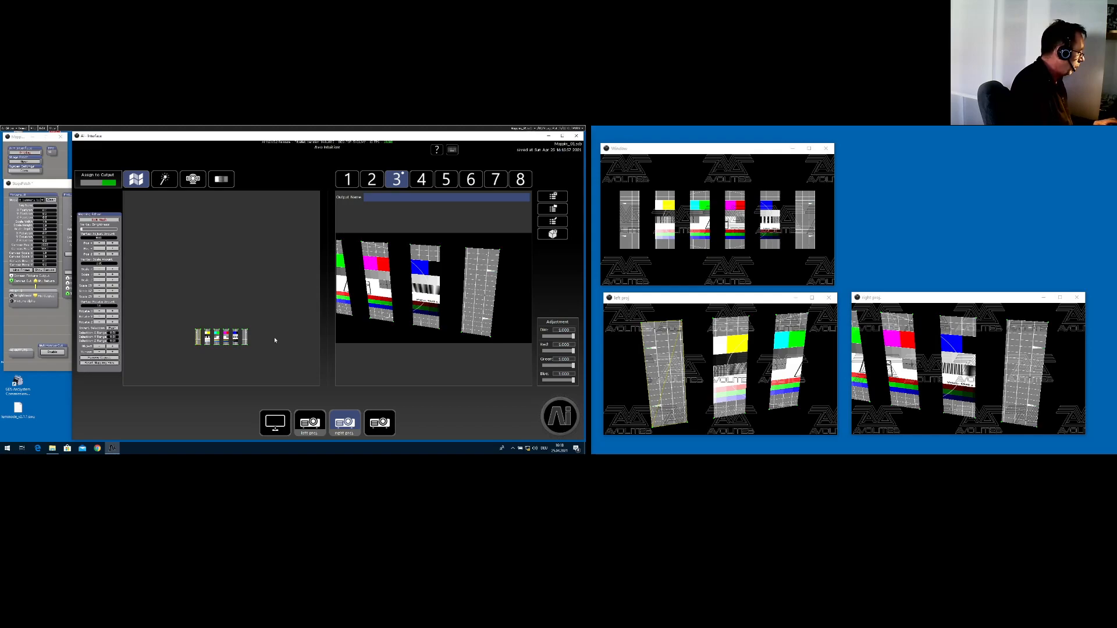
scroll(275, 340, up, 1)
scroll(274, 340, up, 3)
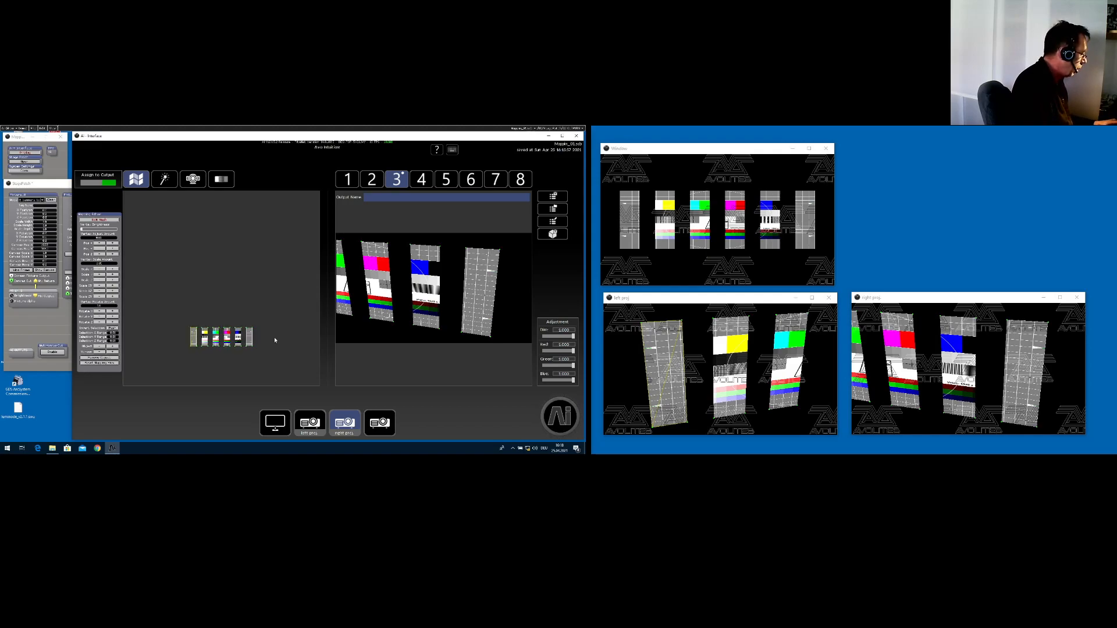
scroll(274, 340, up, 4)
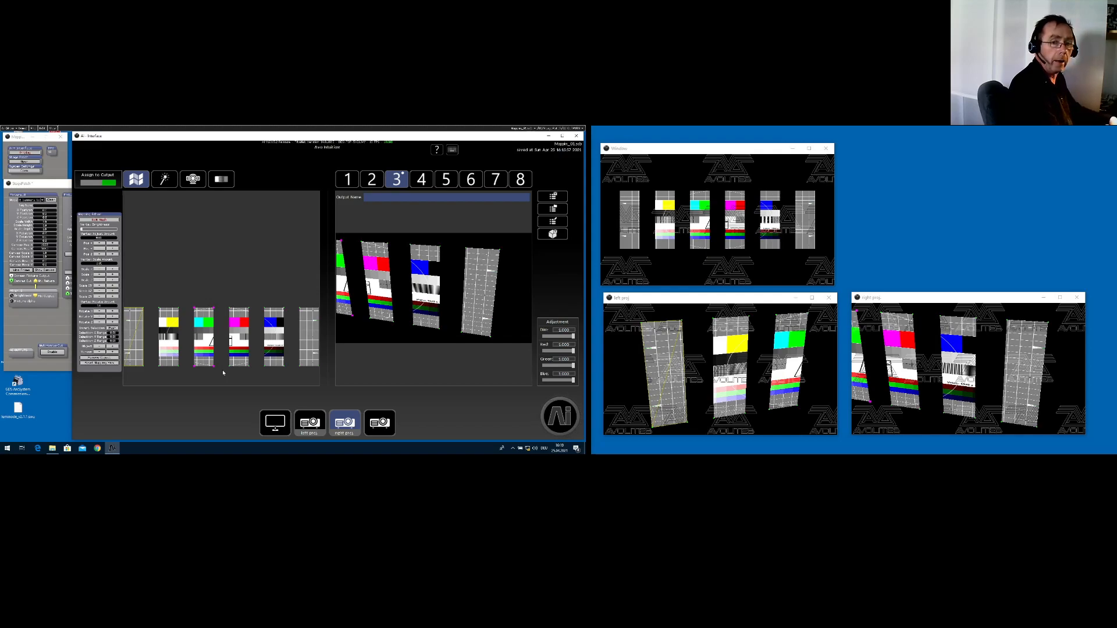
key(Left)
key(Left)
key(Left)
key(Left)
key(Left)
key(Left)
key(Left)
key(Left)
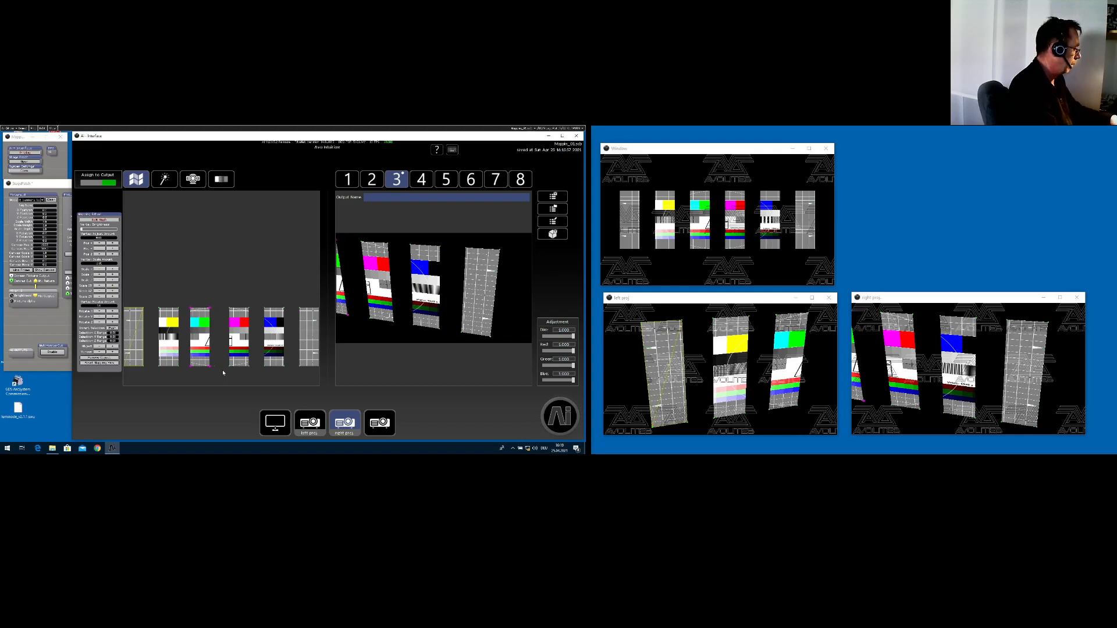
key(Left)
key(Left)
key(Left)
key(Left)
key(Left)
key(Left)
key(Left)
key(Left)
key(Left)
key(Left)
key(Left)
key(Left)
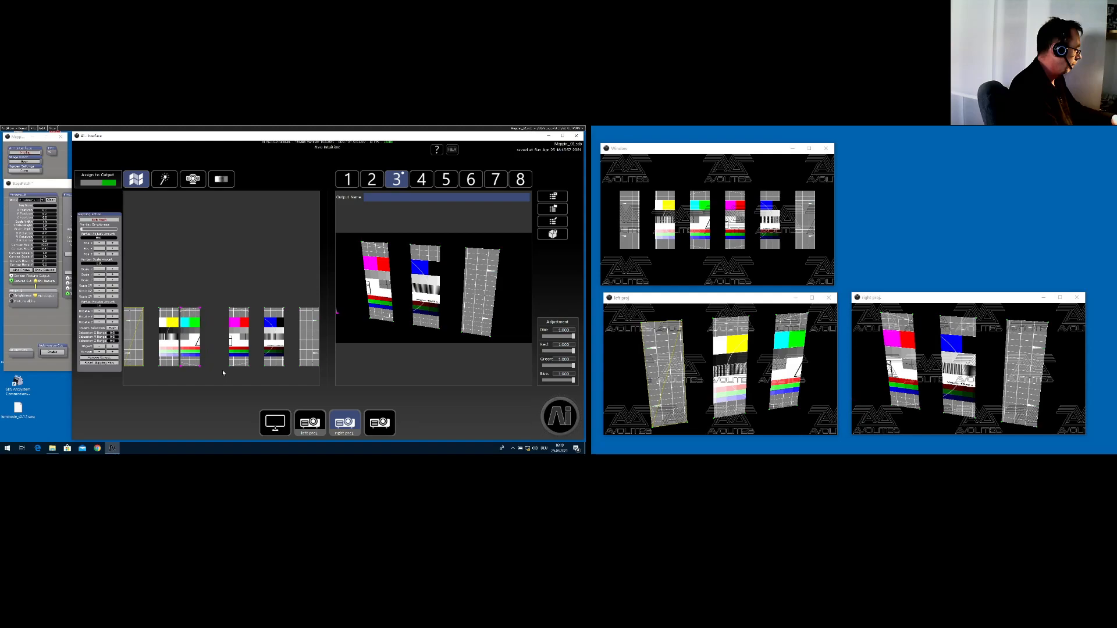
key(Left)
key(Left)
key(Left)
key(Left)
key(Left)
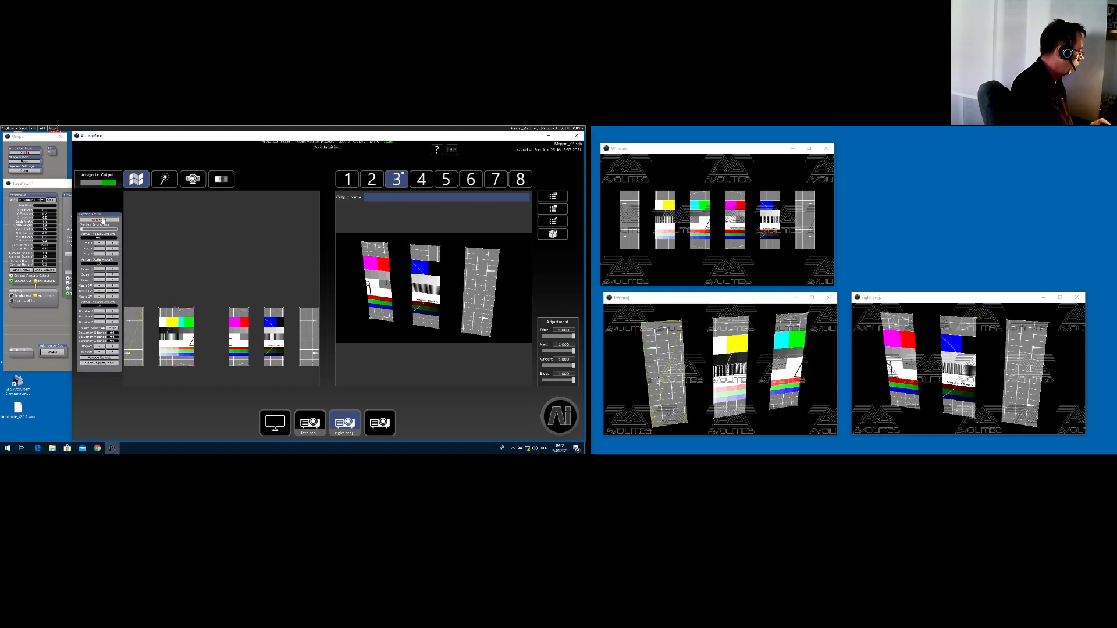
click(103, 219)
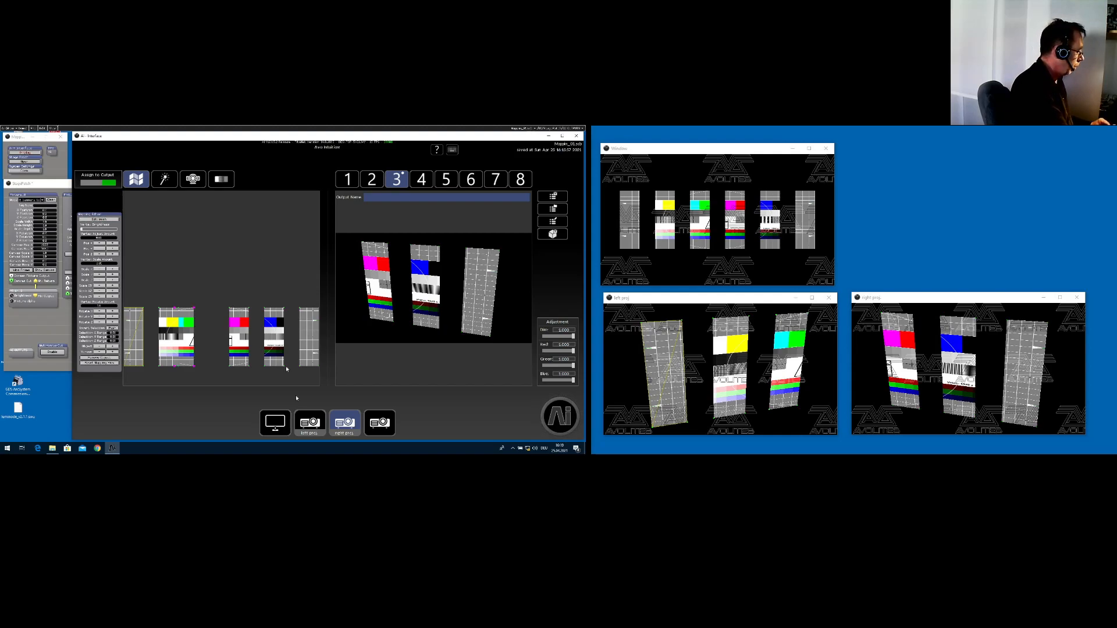
Minimise the StagePatch window and review the left proj. and right proj. mappings.
click(309, 423)
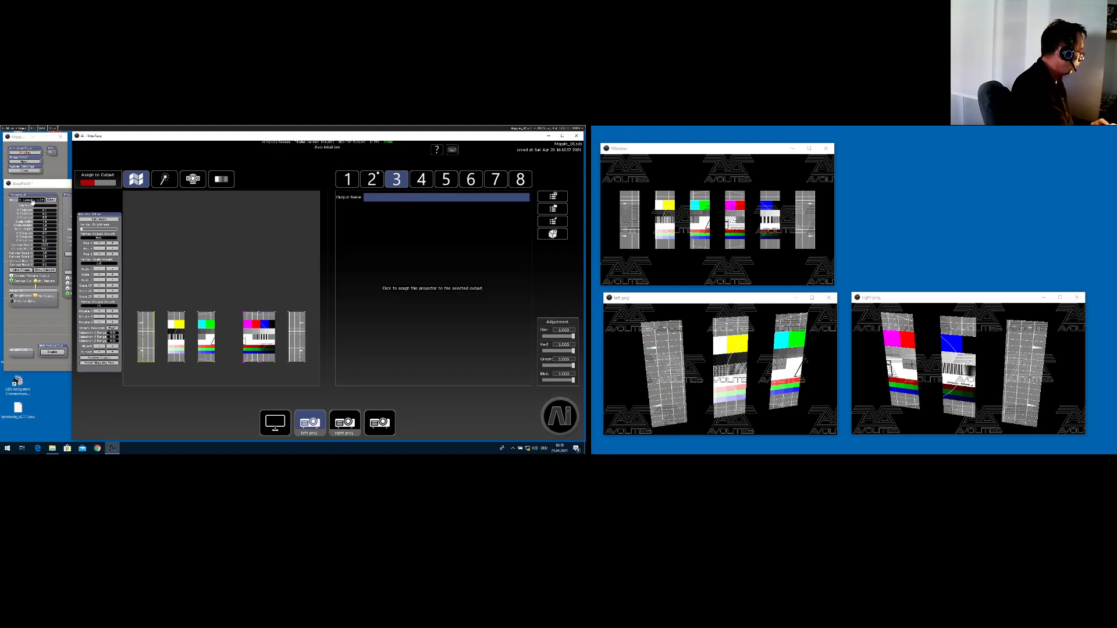
click(30, 200)
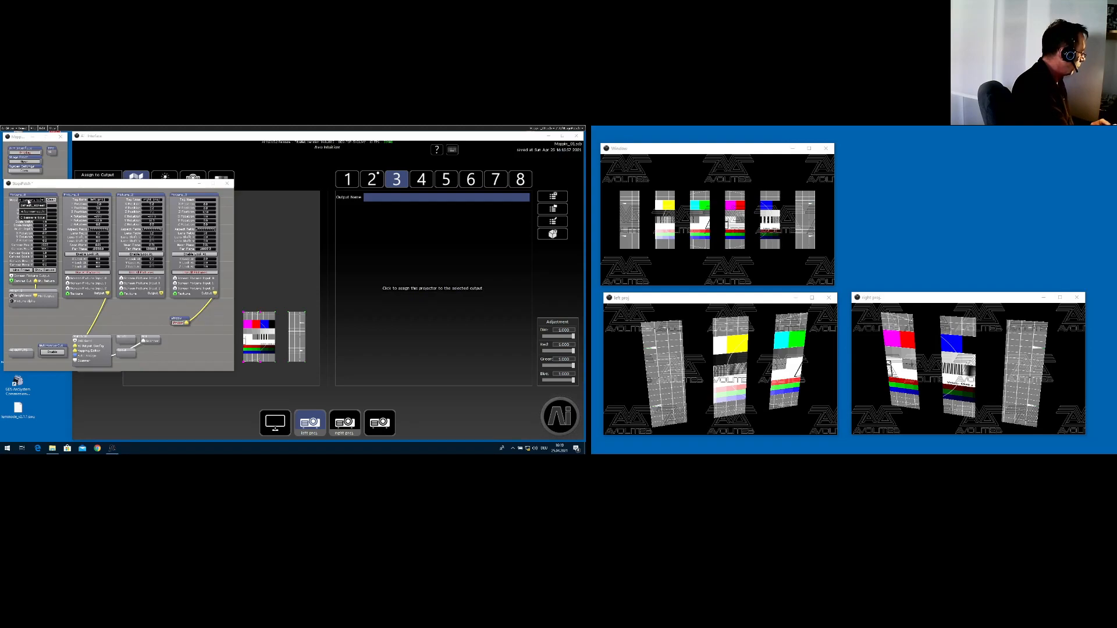
click(283, 260)
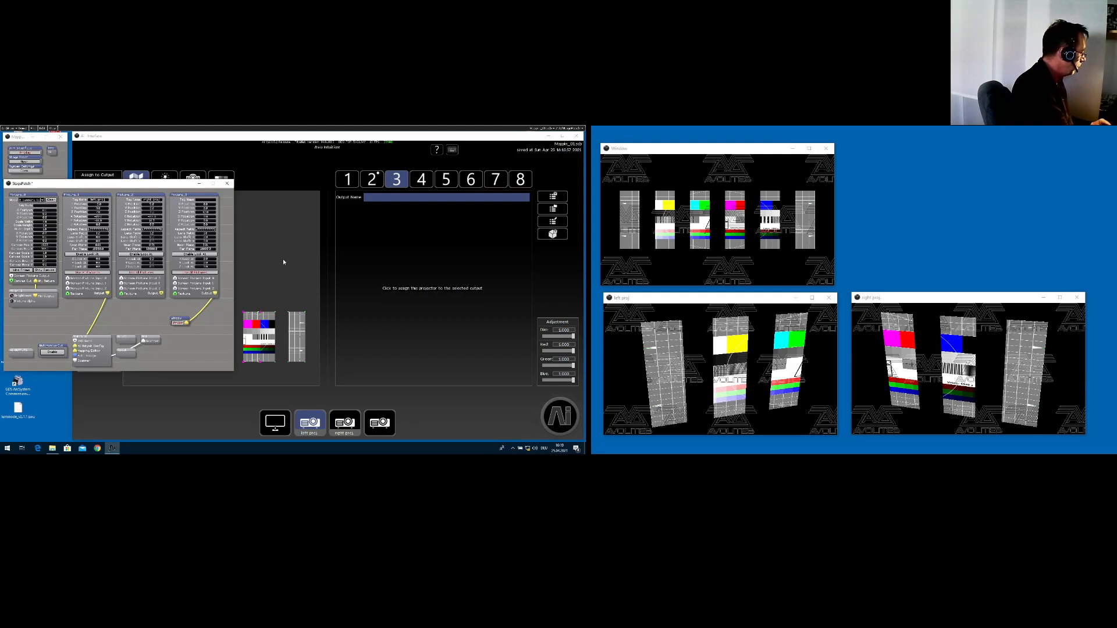
click(198, 183)
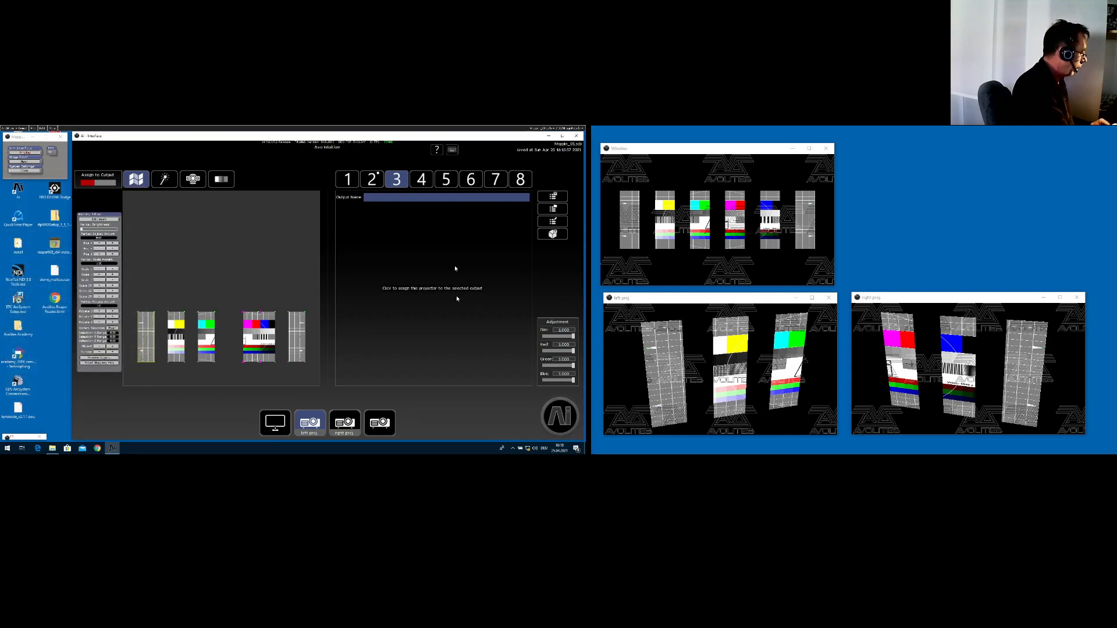
click(100, 220)
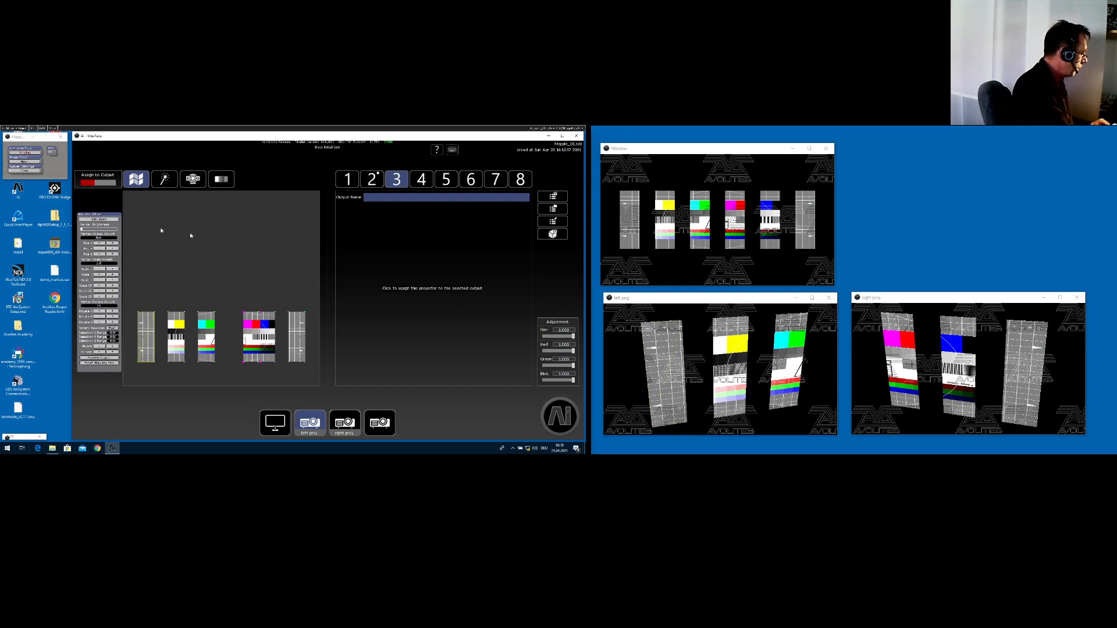
click(344, 415)
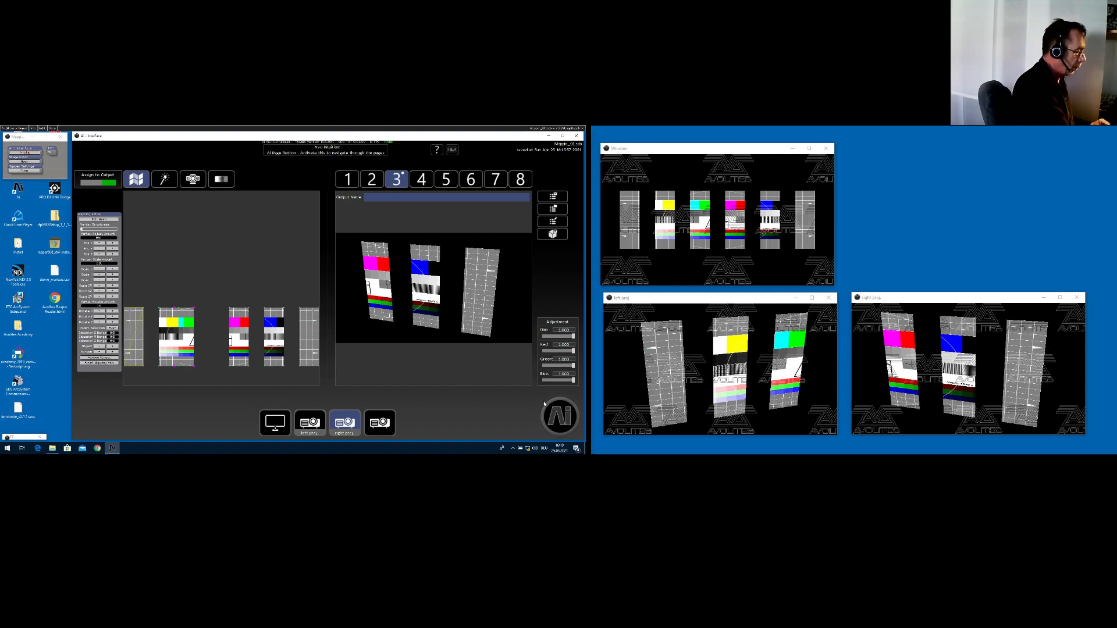
On the media playback page, play the orange swirl clip and the blue spiral clip in turn on the six-banner screen.
click(557, 413)
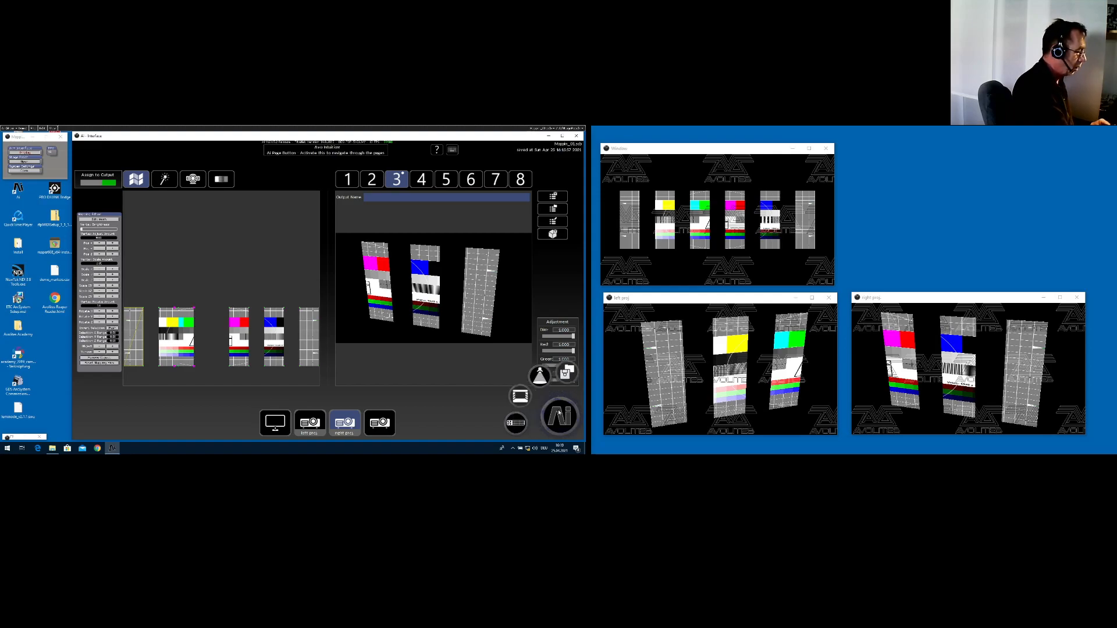
click(539, 376)
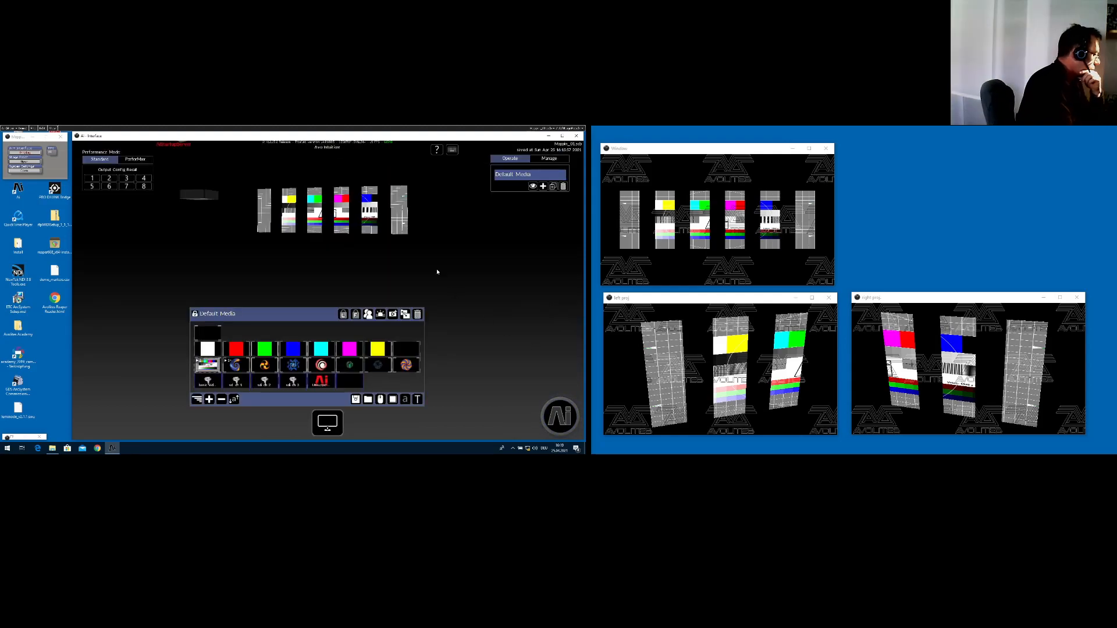
click(328, 424)
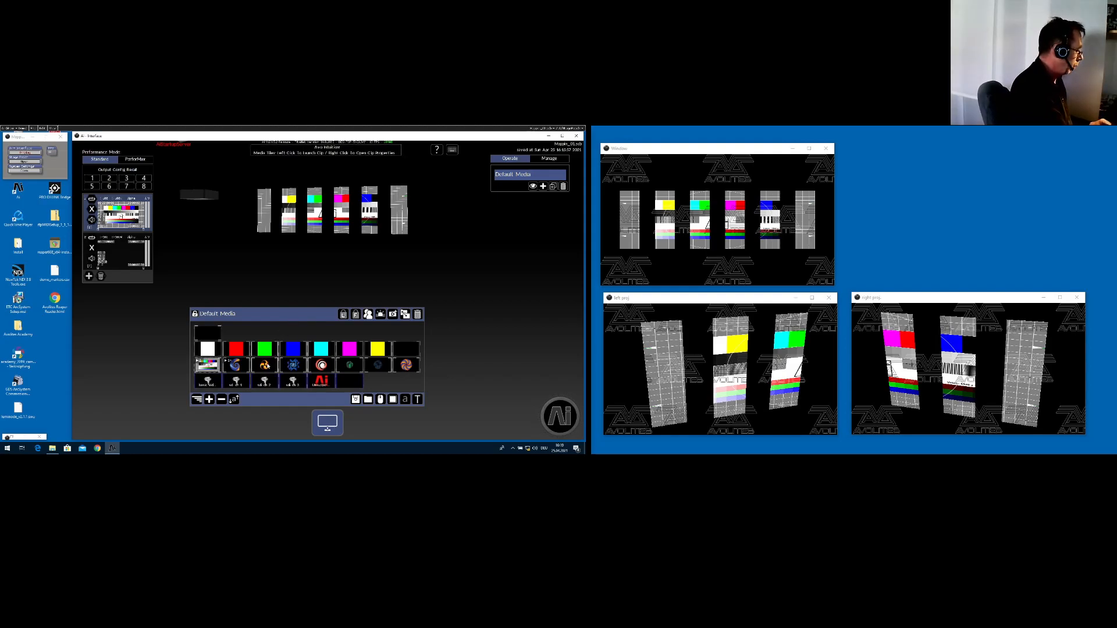
click(265, 367)
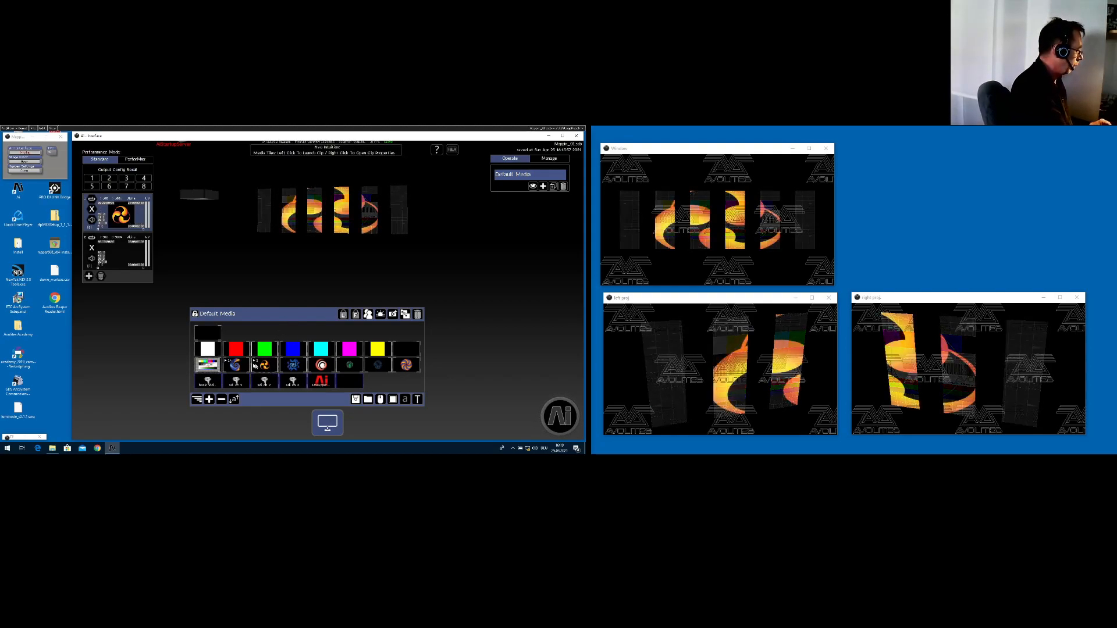
click(235, 366)
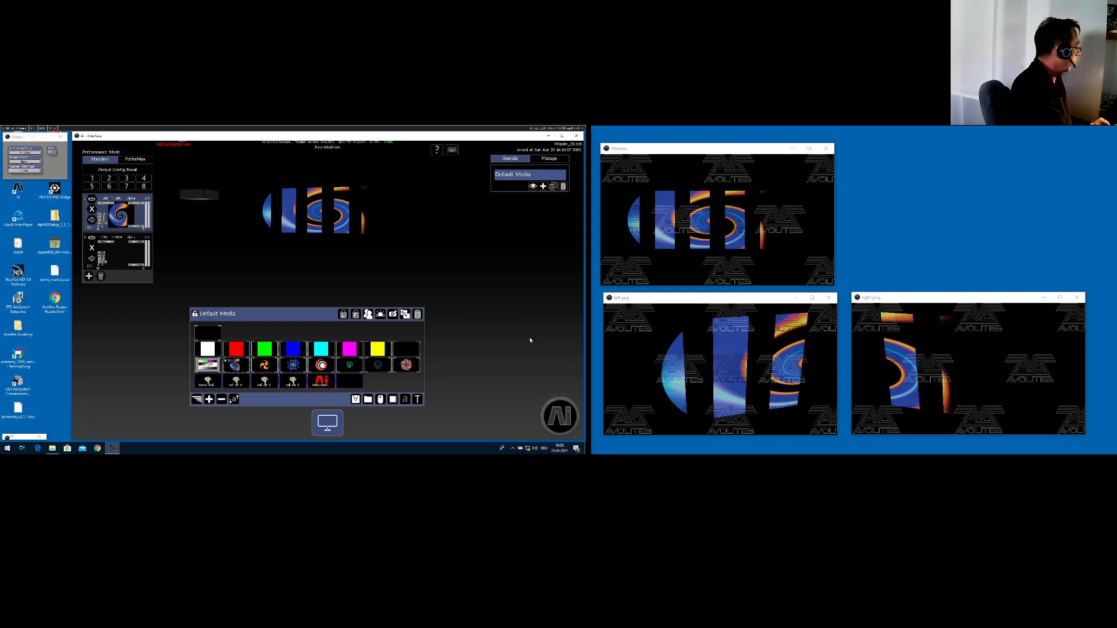
Return to the stage construction view with the six banners and open a File Explorer window.
click(558, 414)
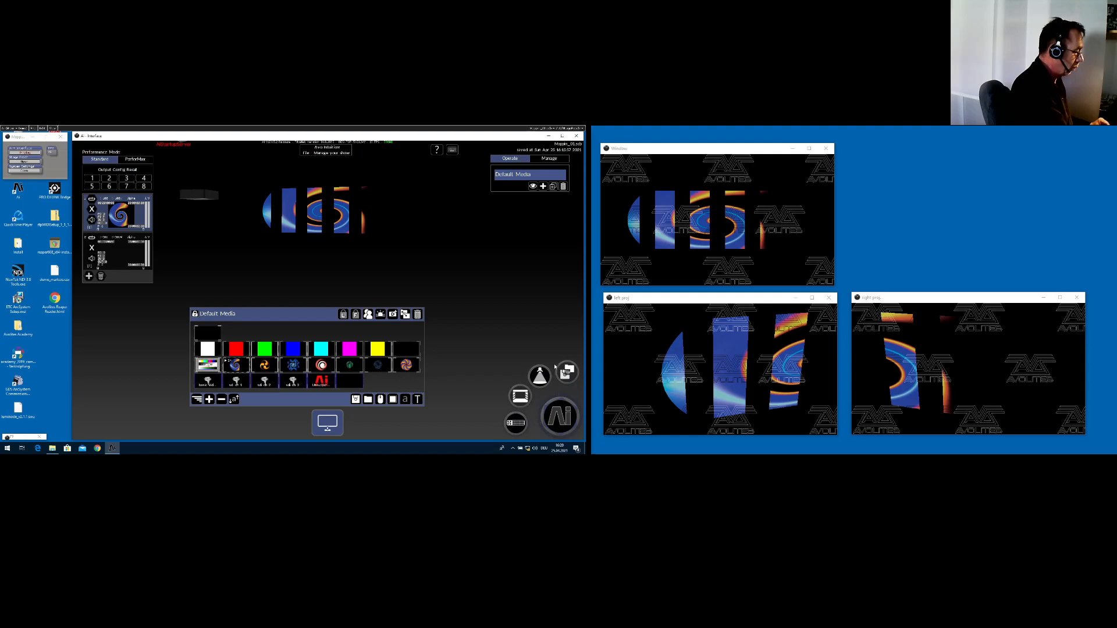
mouse_move(540, 379)
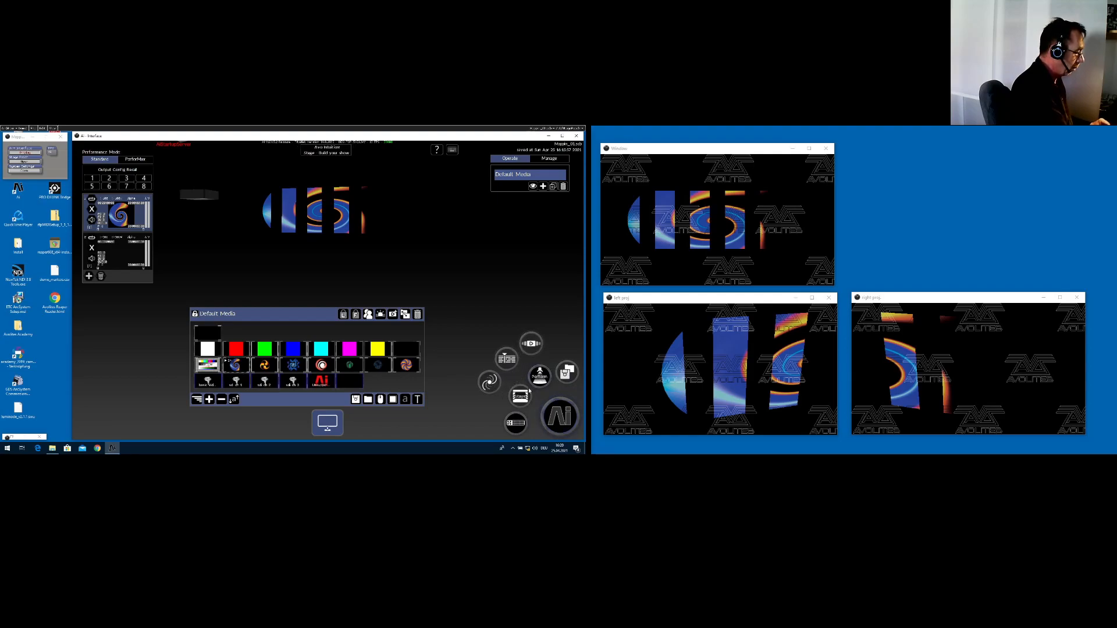
mouse_move(498, 367)
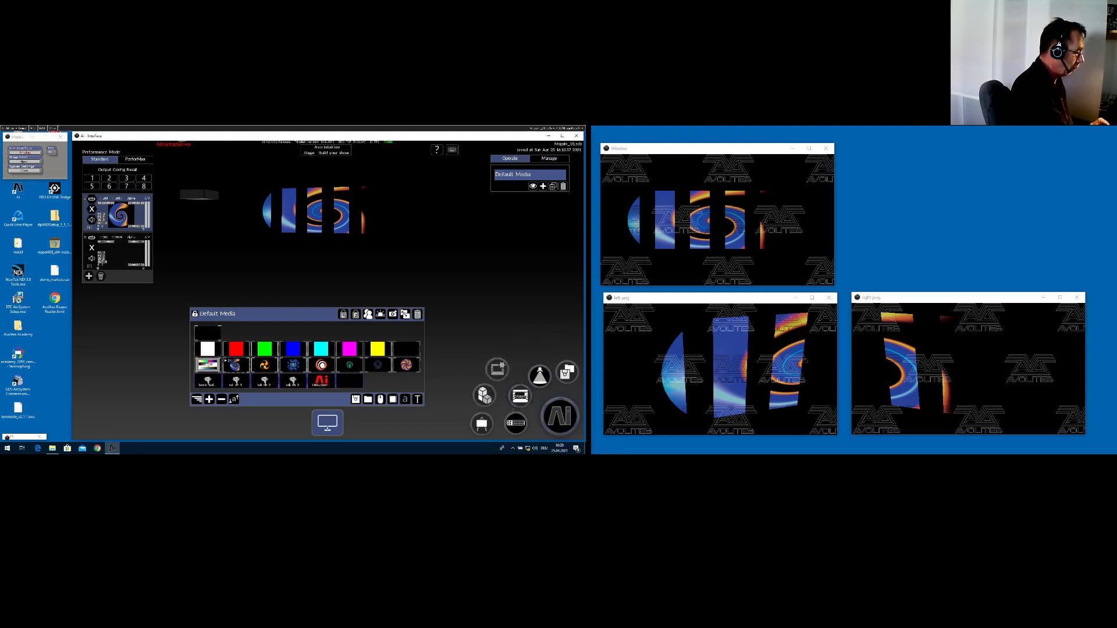
click(498, 366)
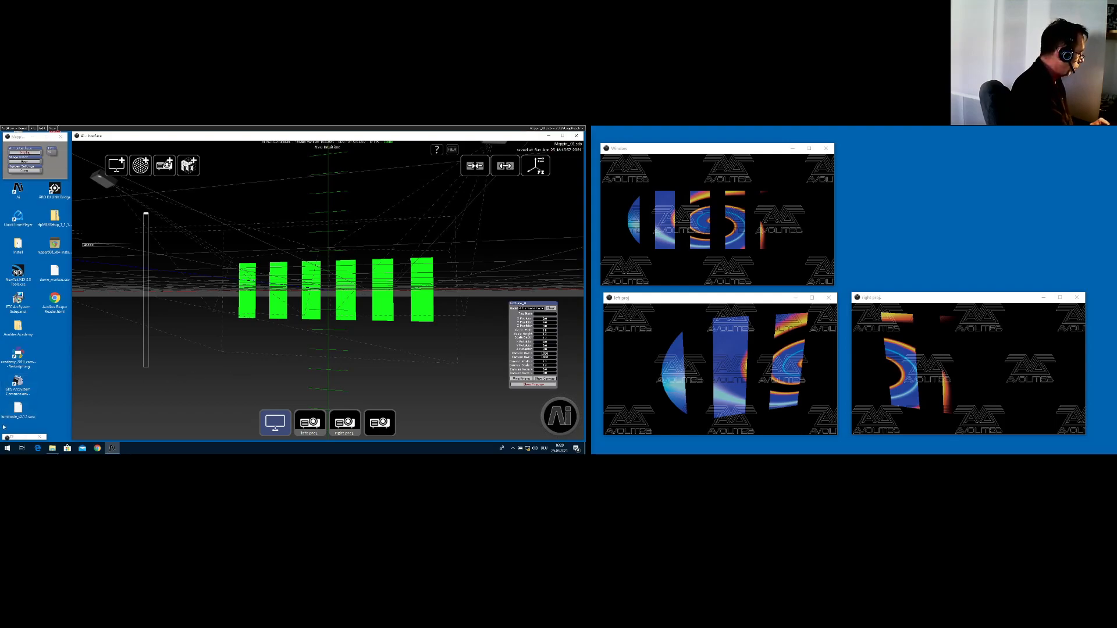
key(super+e)
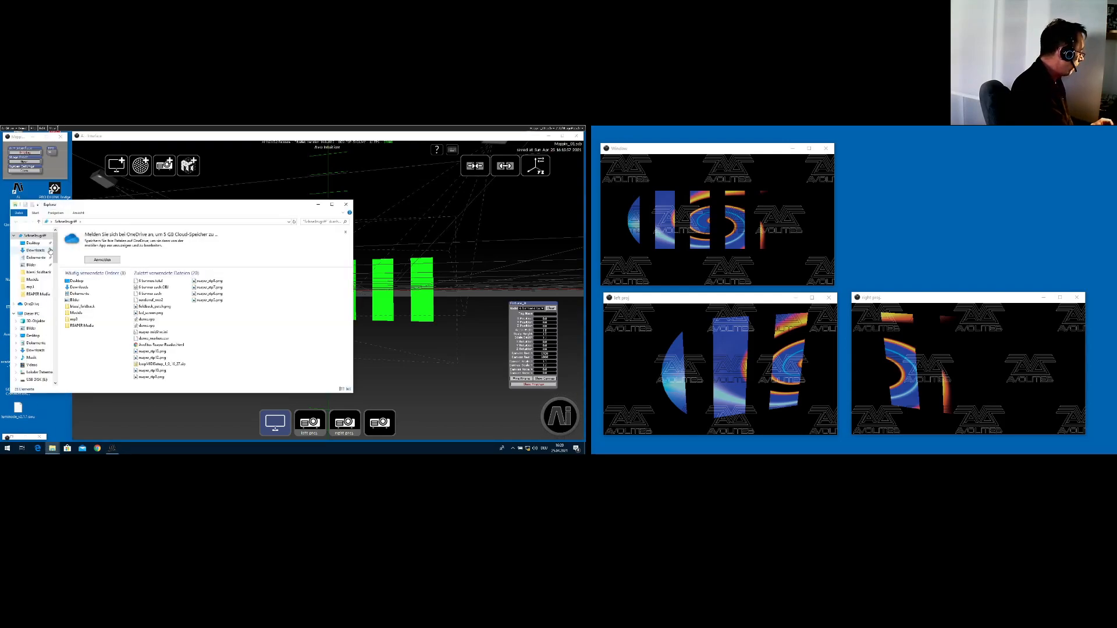
Open the Models folder, load the 6 banner each.OBJ model onto the stage, and close the File Explorer window.
click(25, 282)
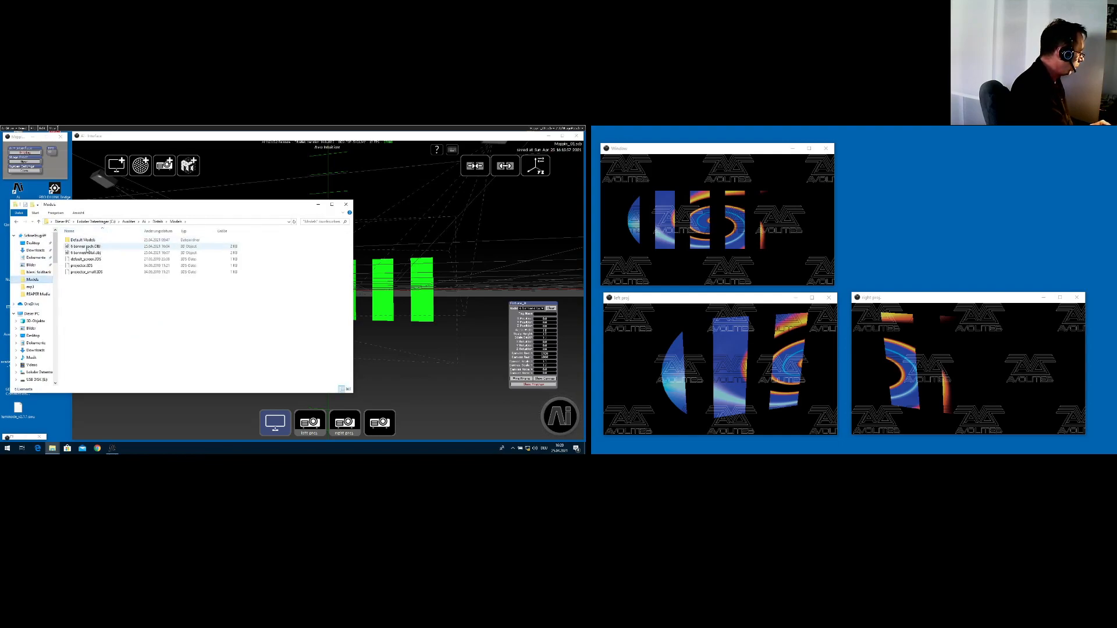
drag(87, 249, 274, 428)
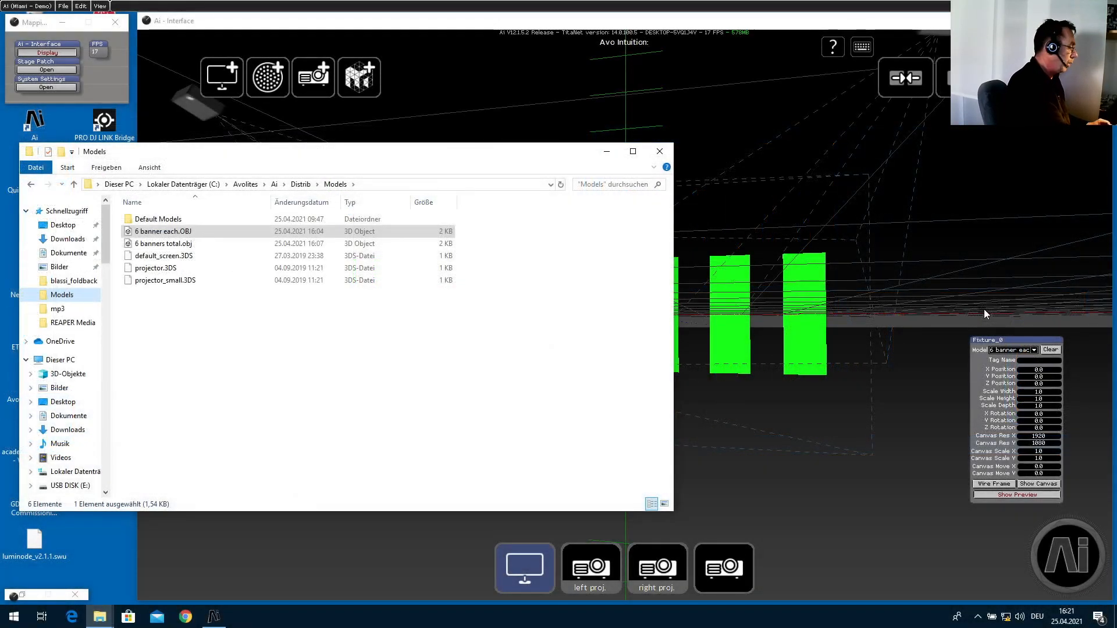
click(660, 151)
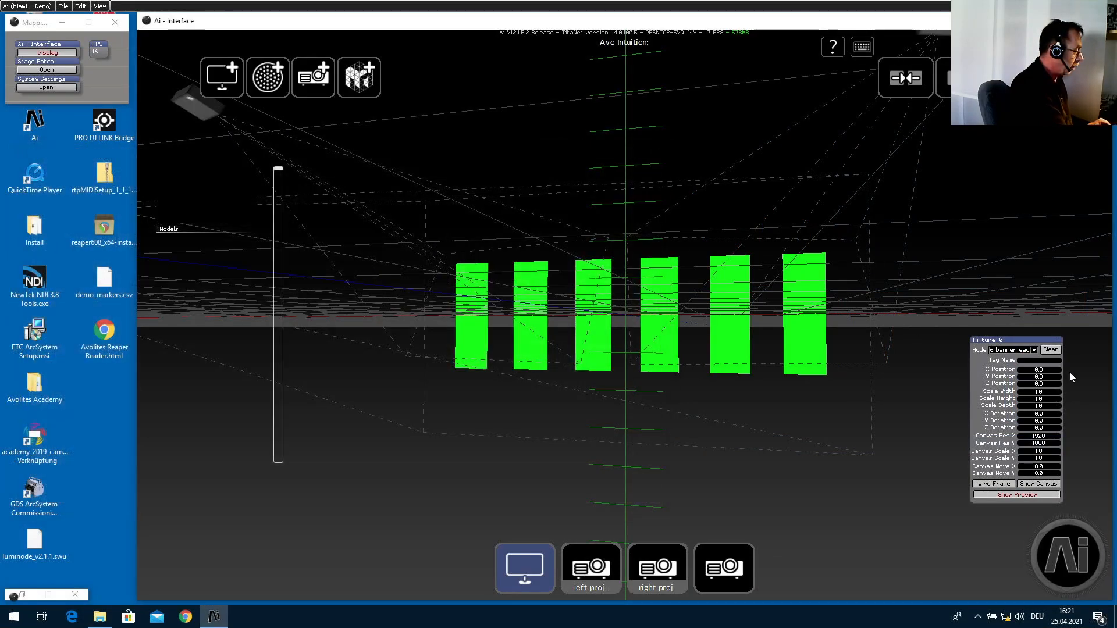
Switch the Fixture_0 screen's model to 6 banners total and back to 6 banner each to compare the media mapping.
click(1033, 351)
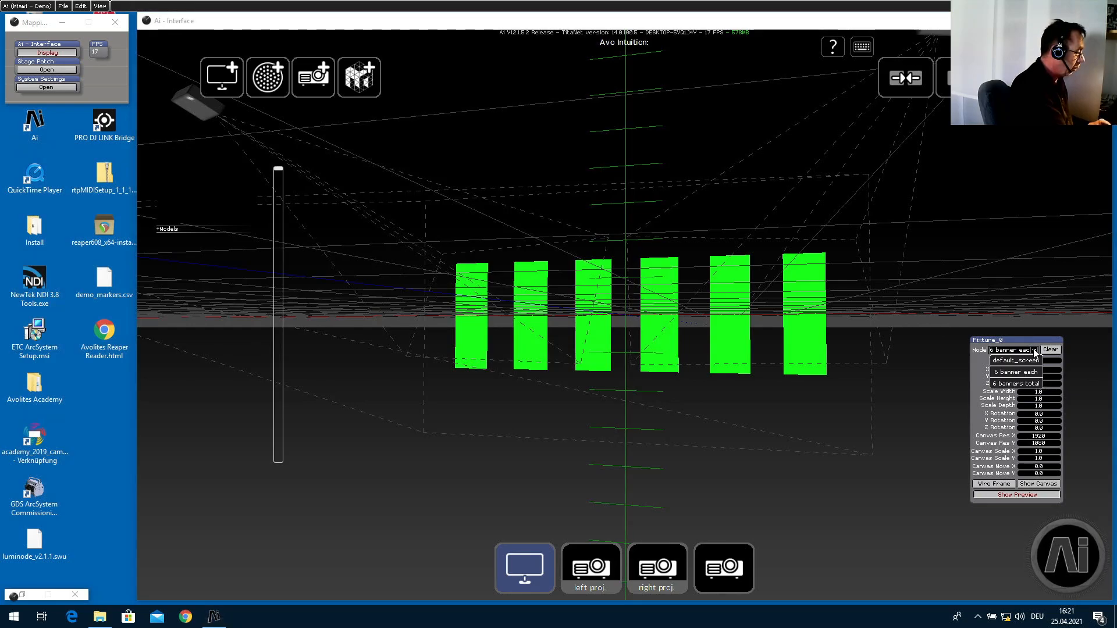
click(1028, 384)
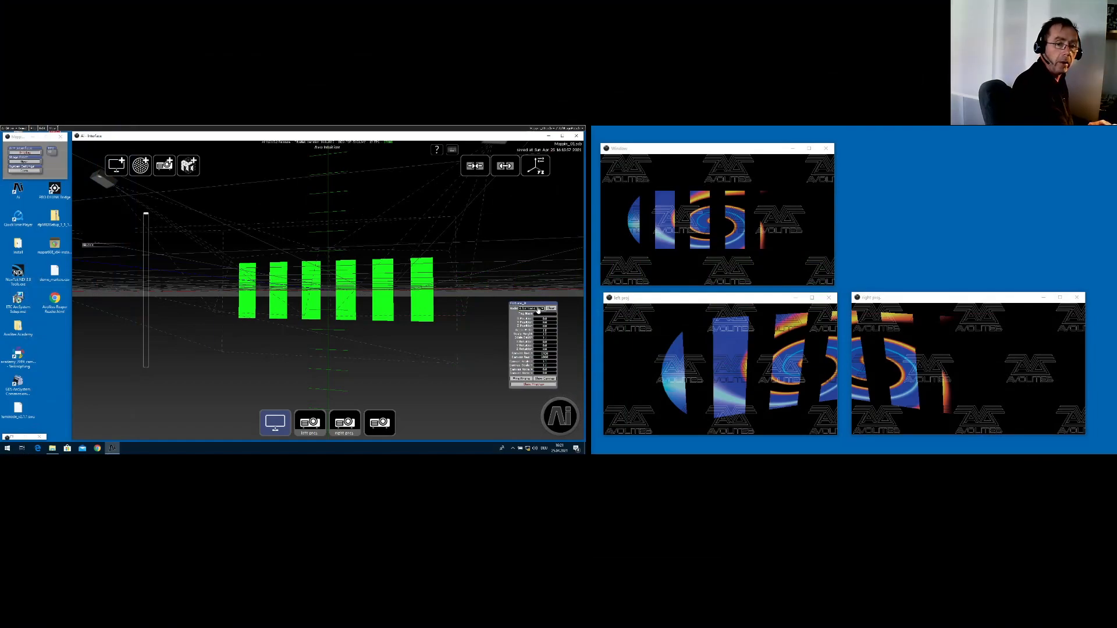
click(538, 309)
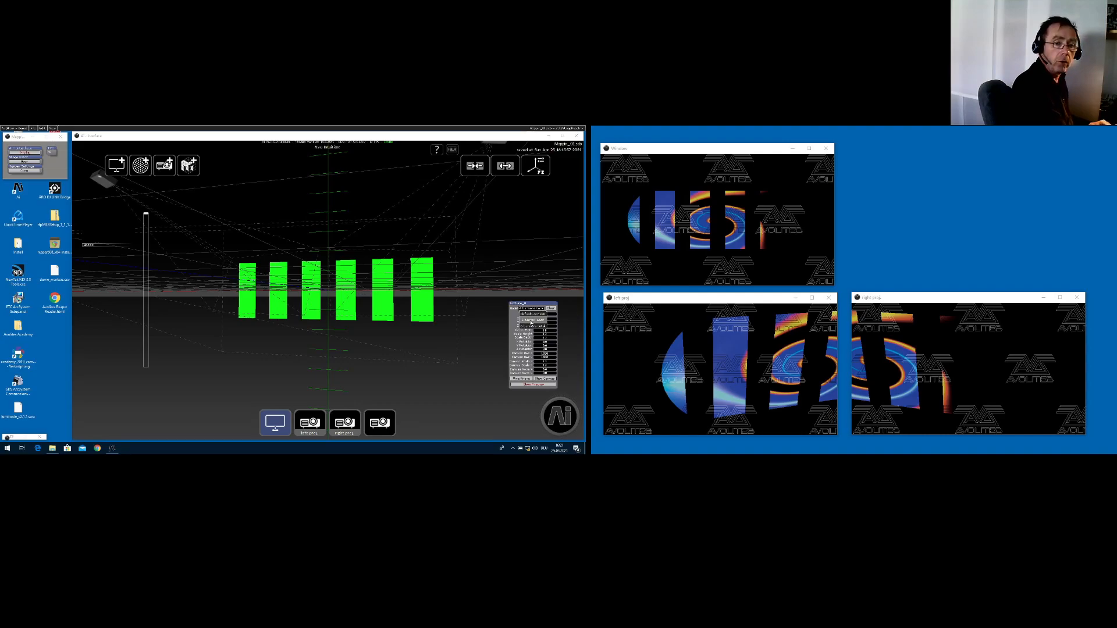
click(531, 320)
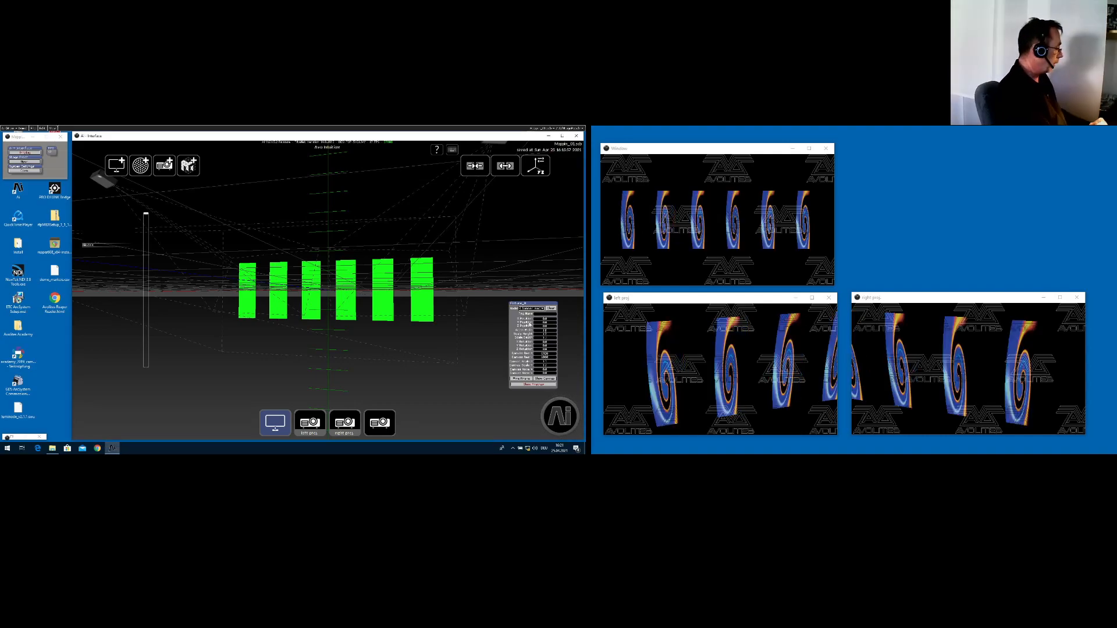